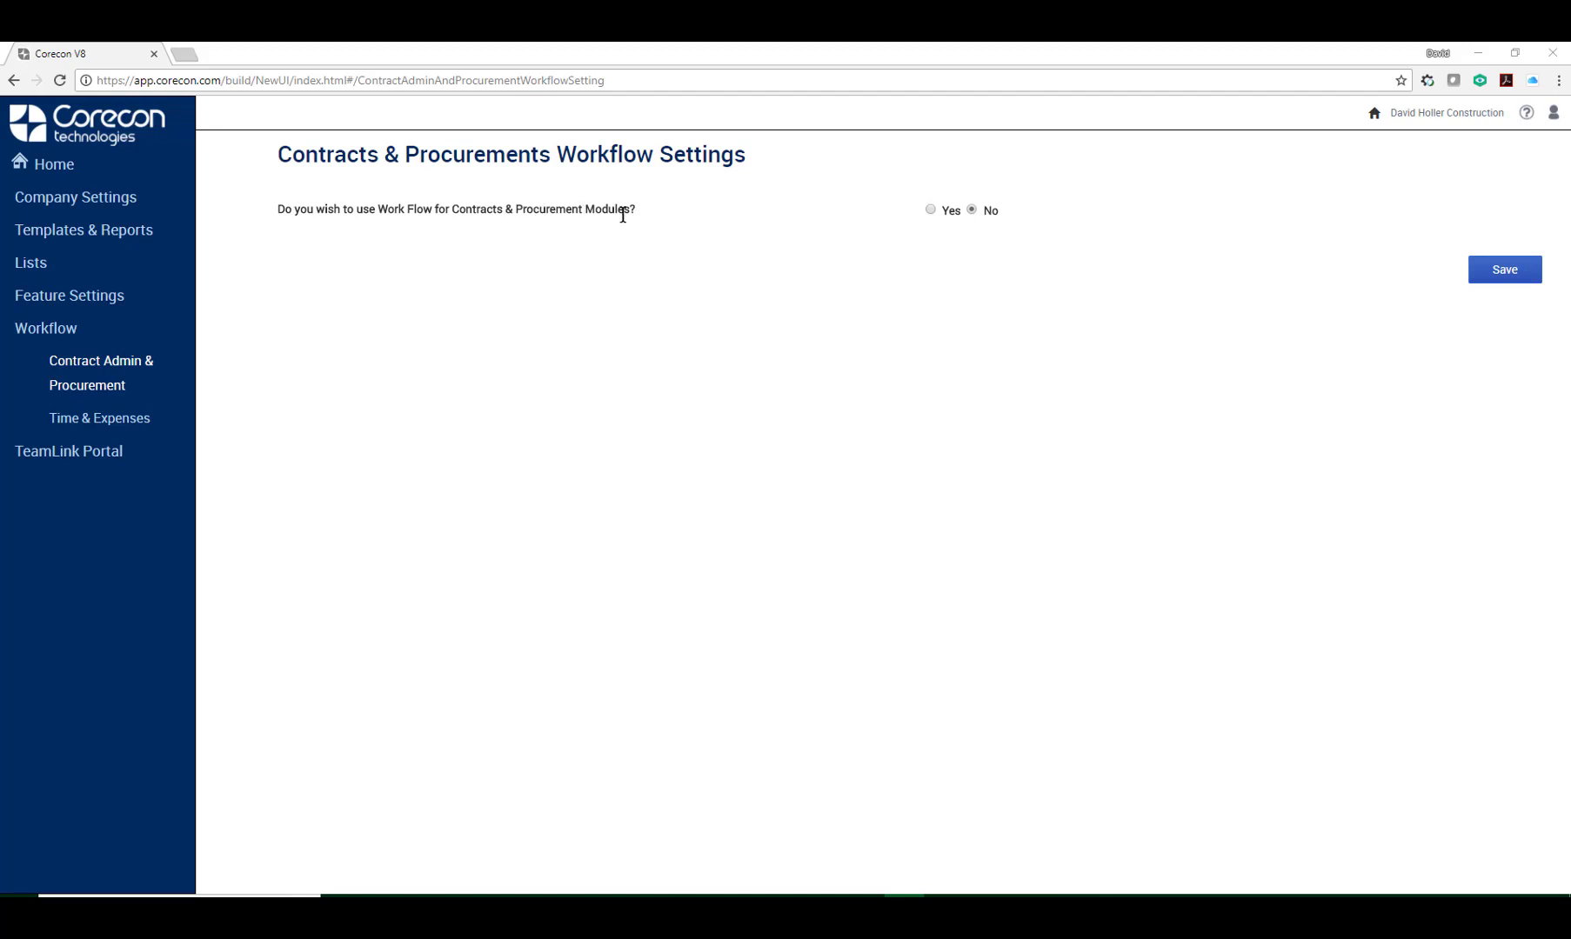
Enable workflow for Contracts & Procurement modules using Feature based workflow, and save the settings.
left_click(932, 210)
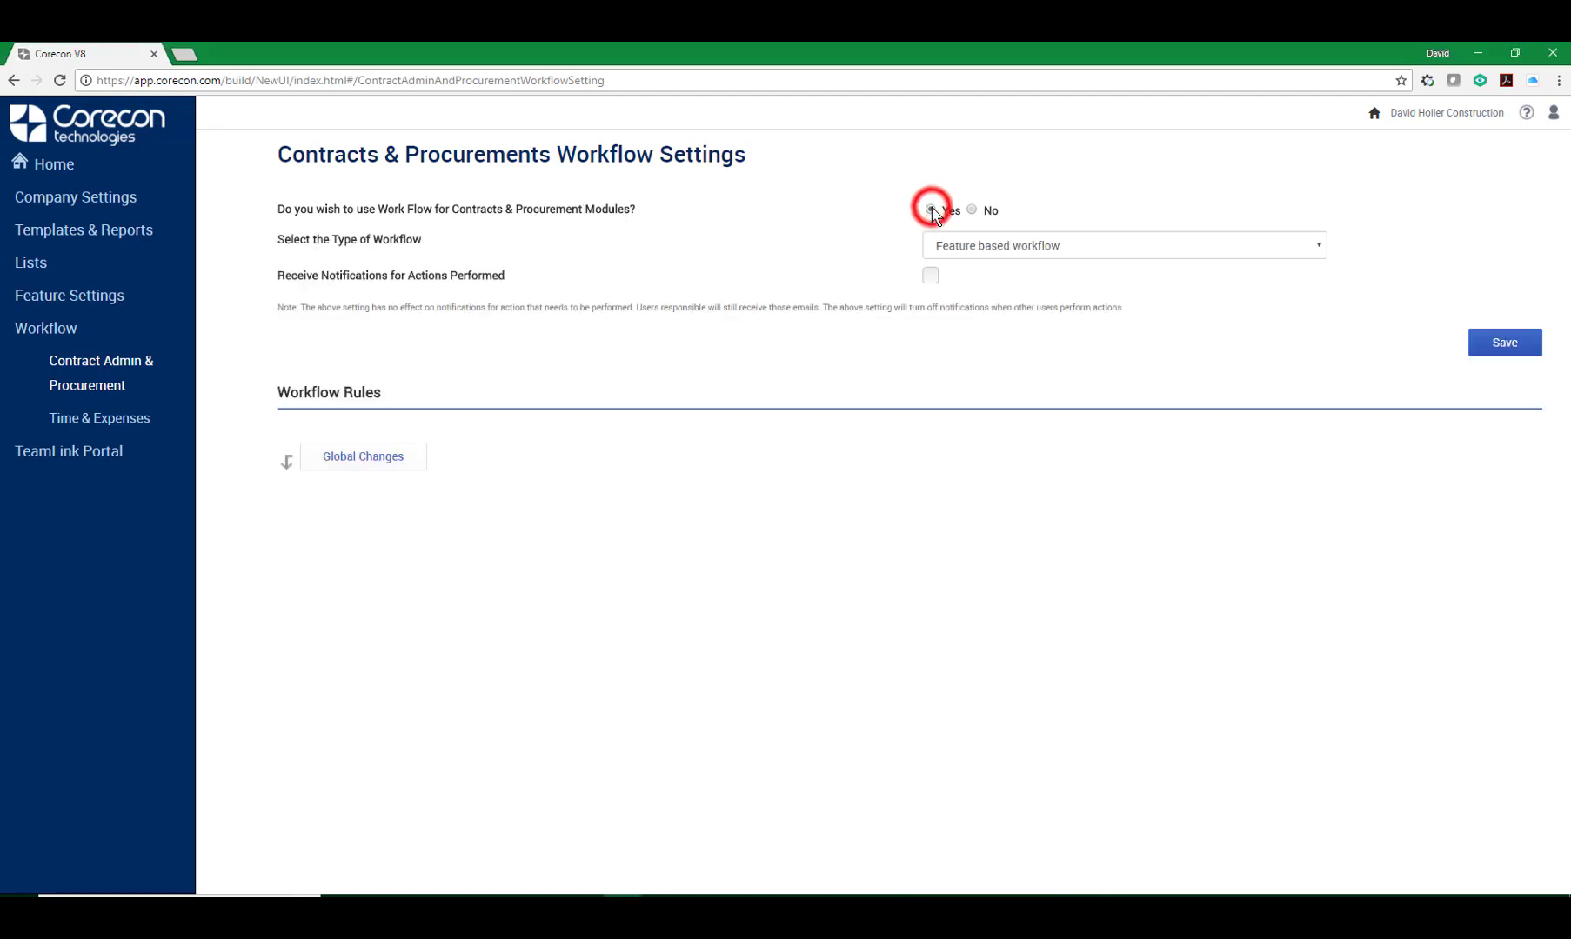
left_click(1319, 246)
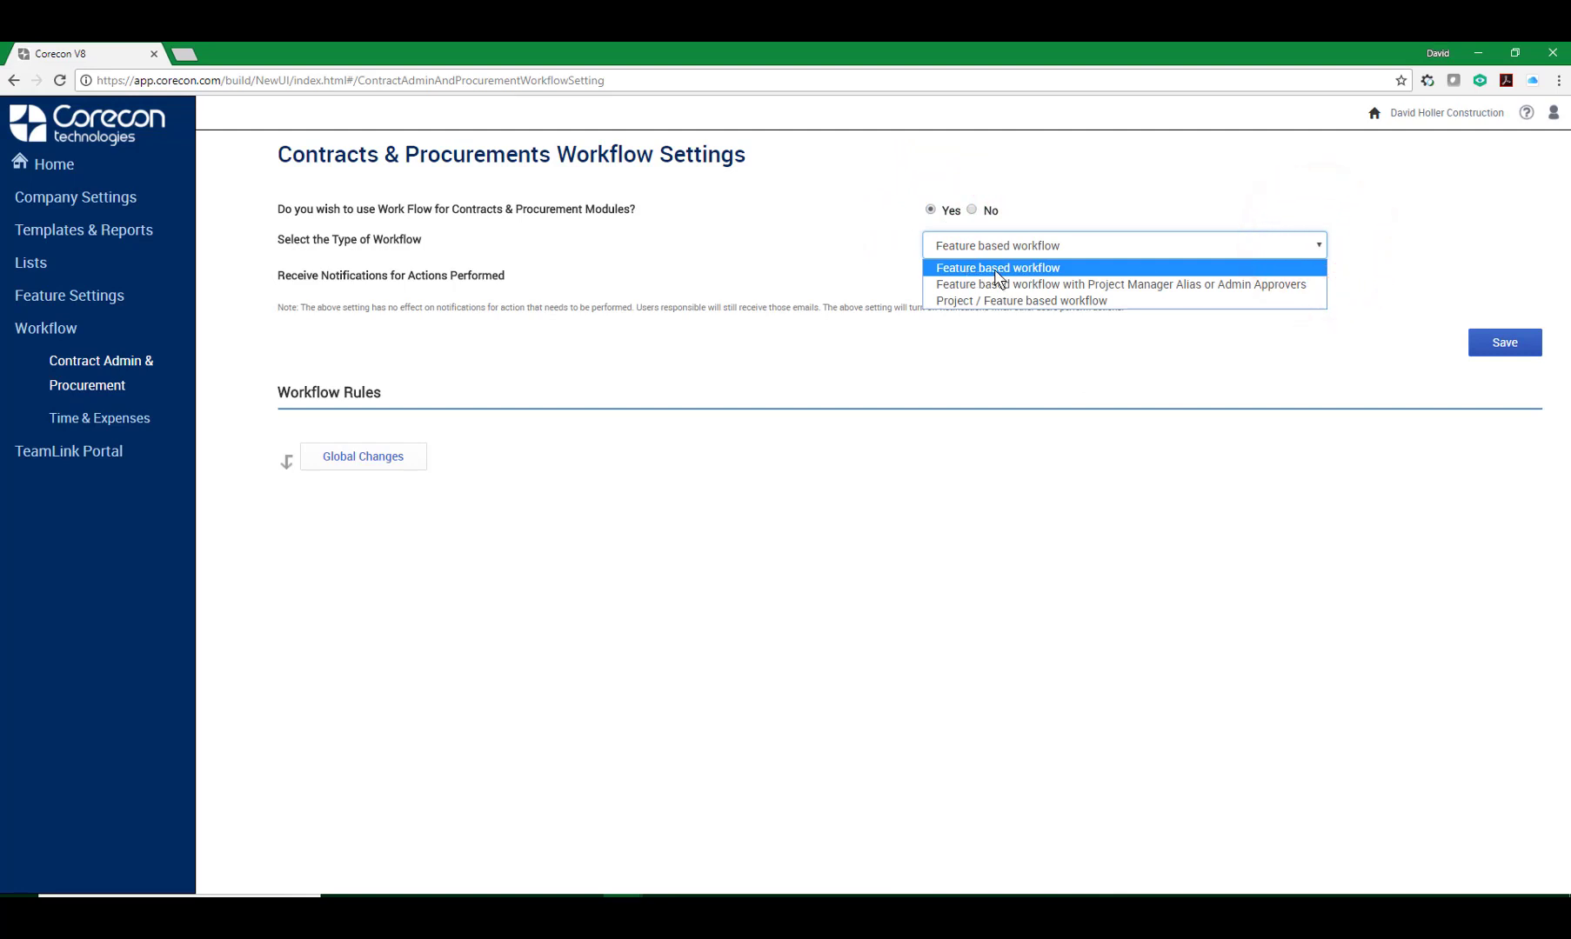
left_click(1043, 269)
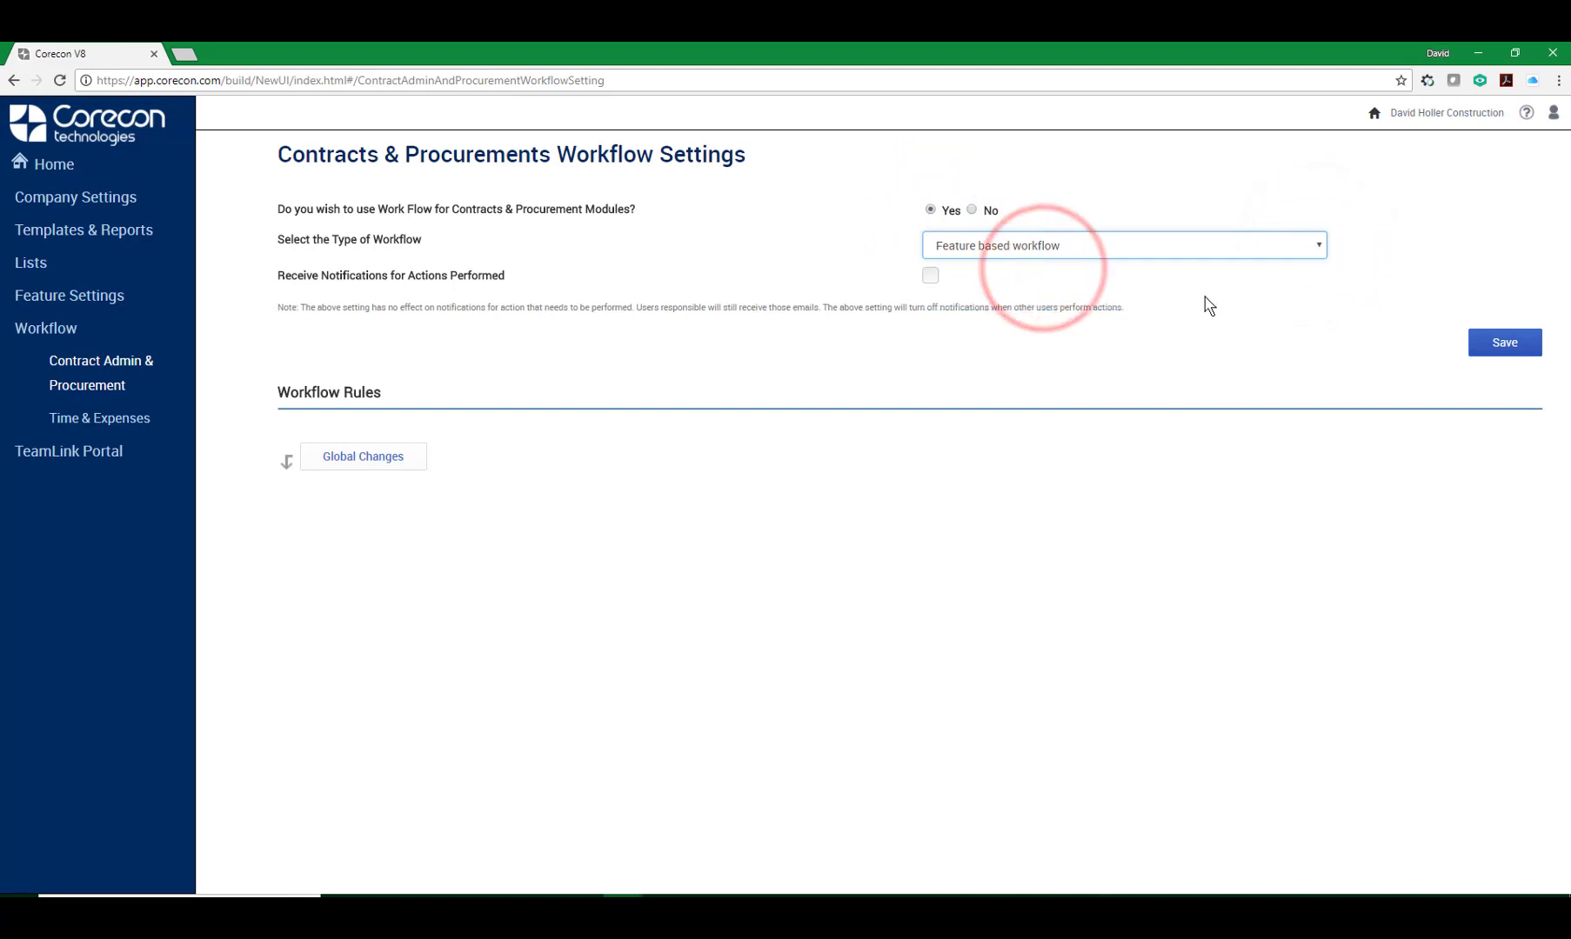
left_click(1506, 348)
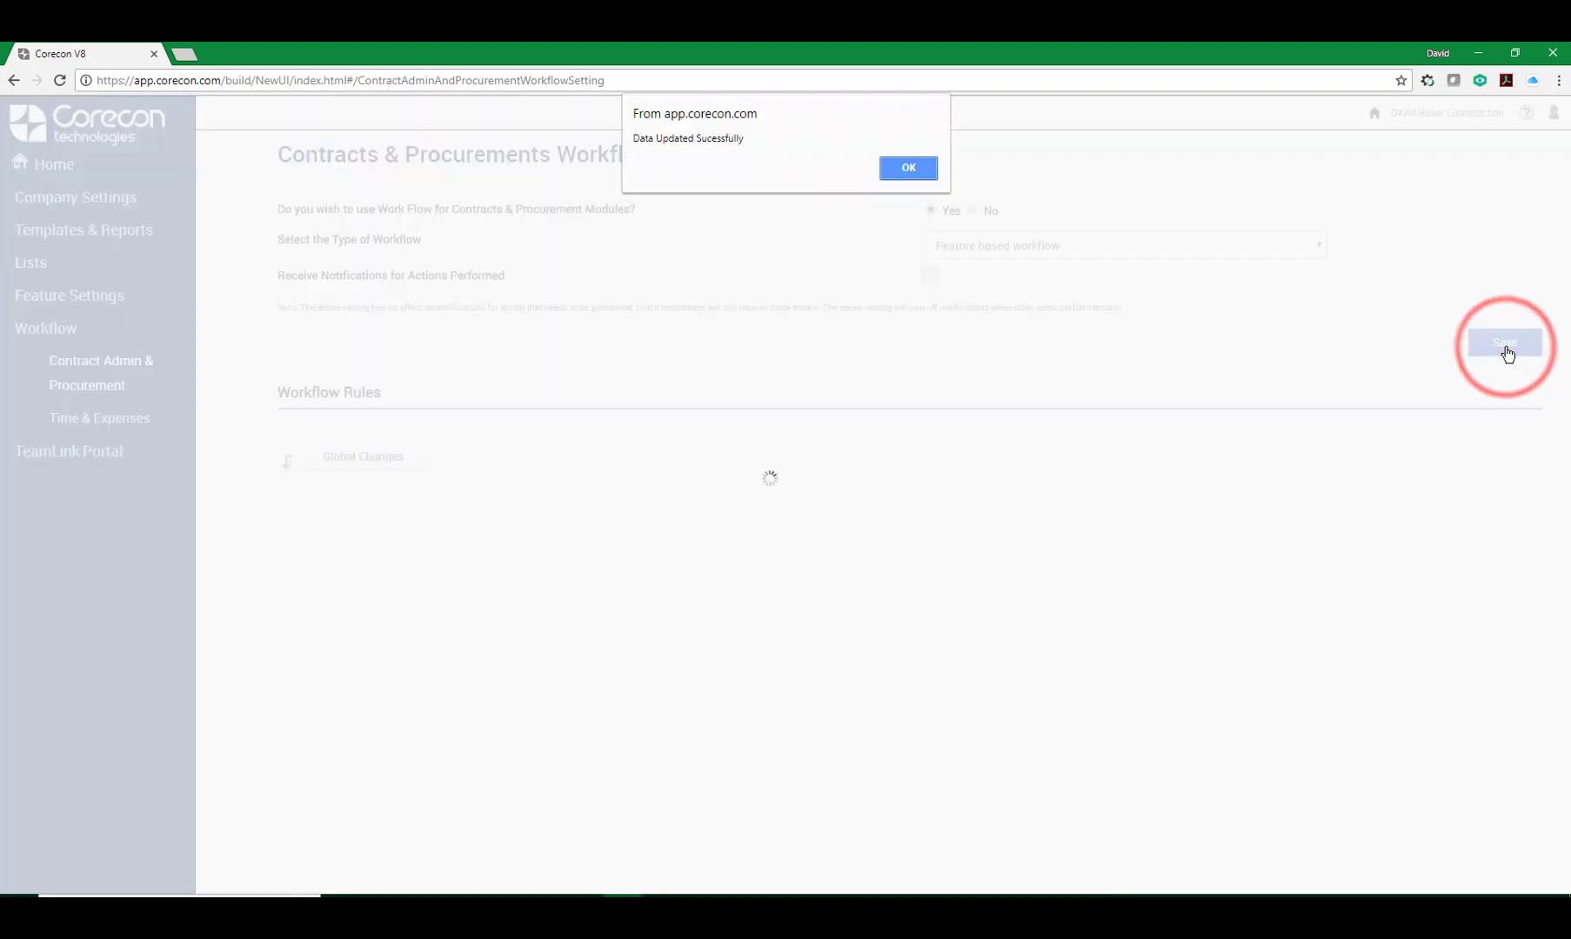
left_click(907, 169)
Start adding a new workflow rule with the By Feature (Active Only) view.
left_click(889, 437)
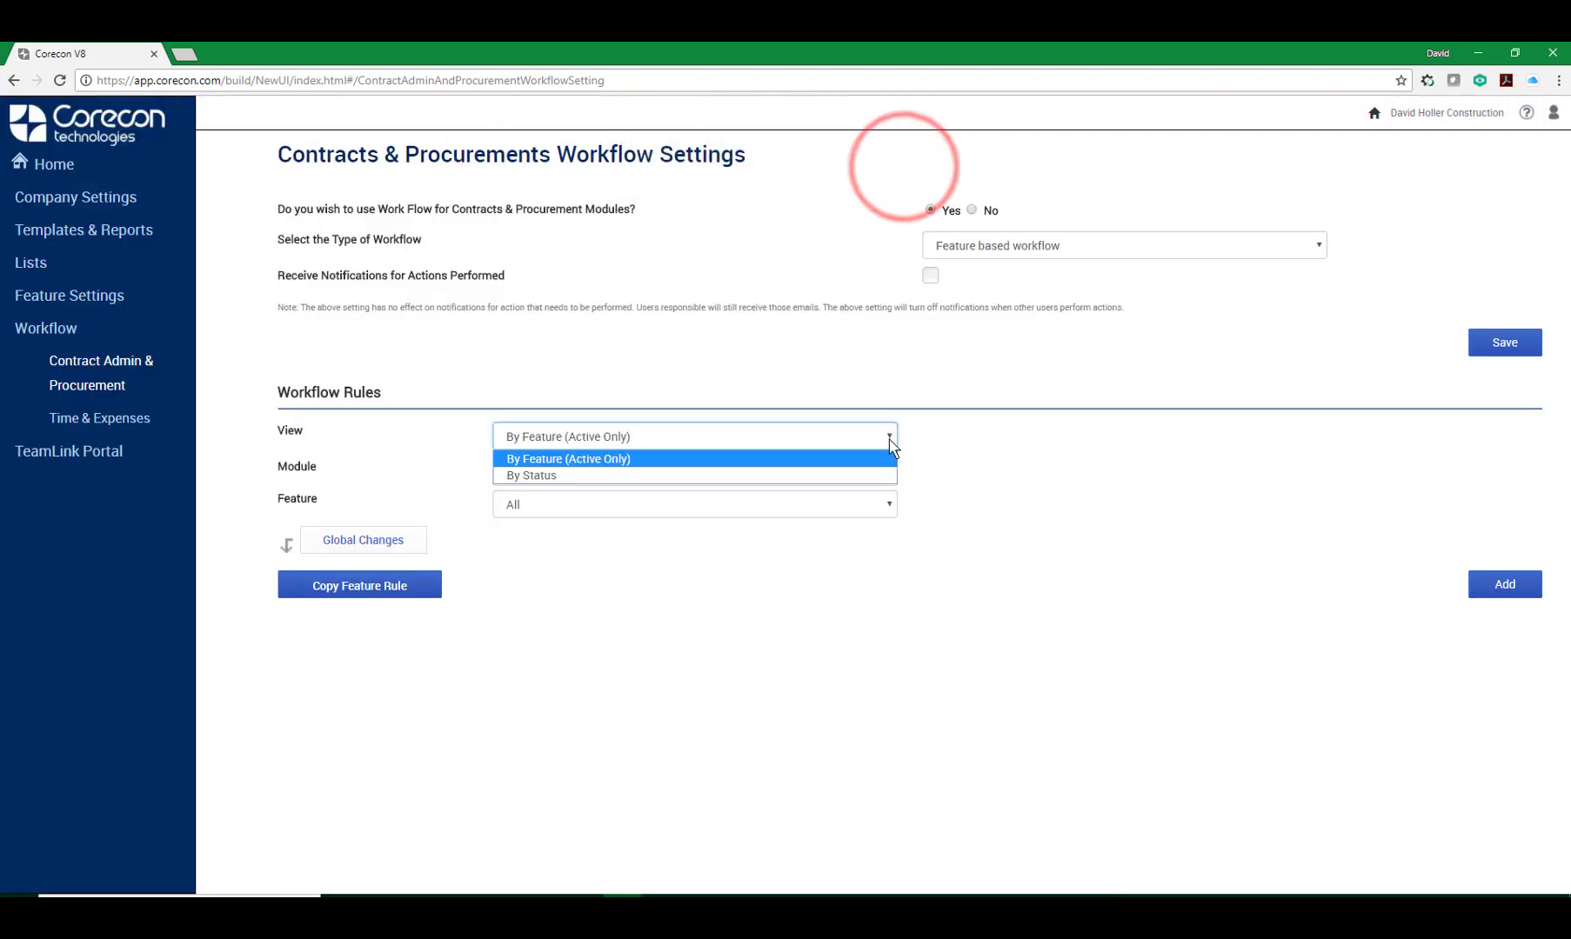
left_click(888, 437)
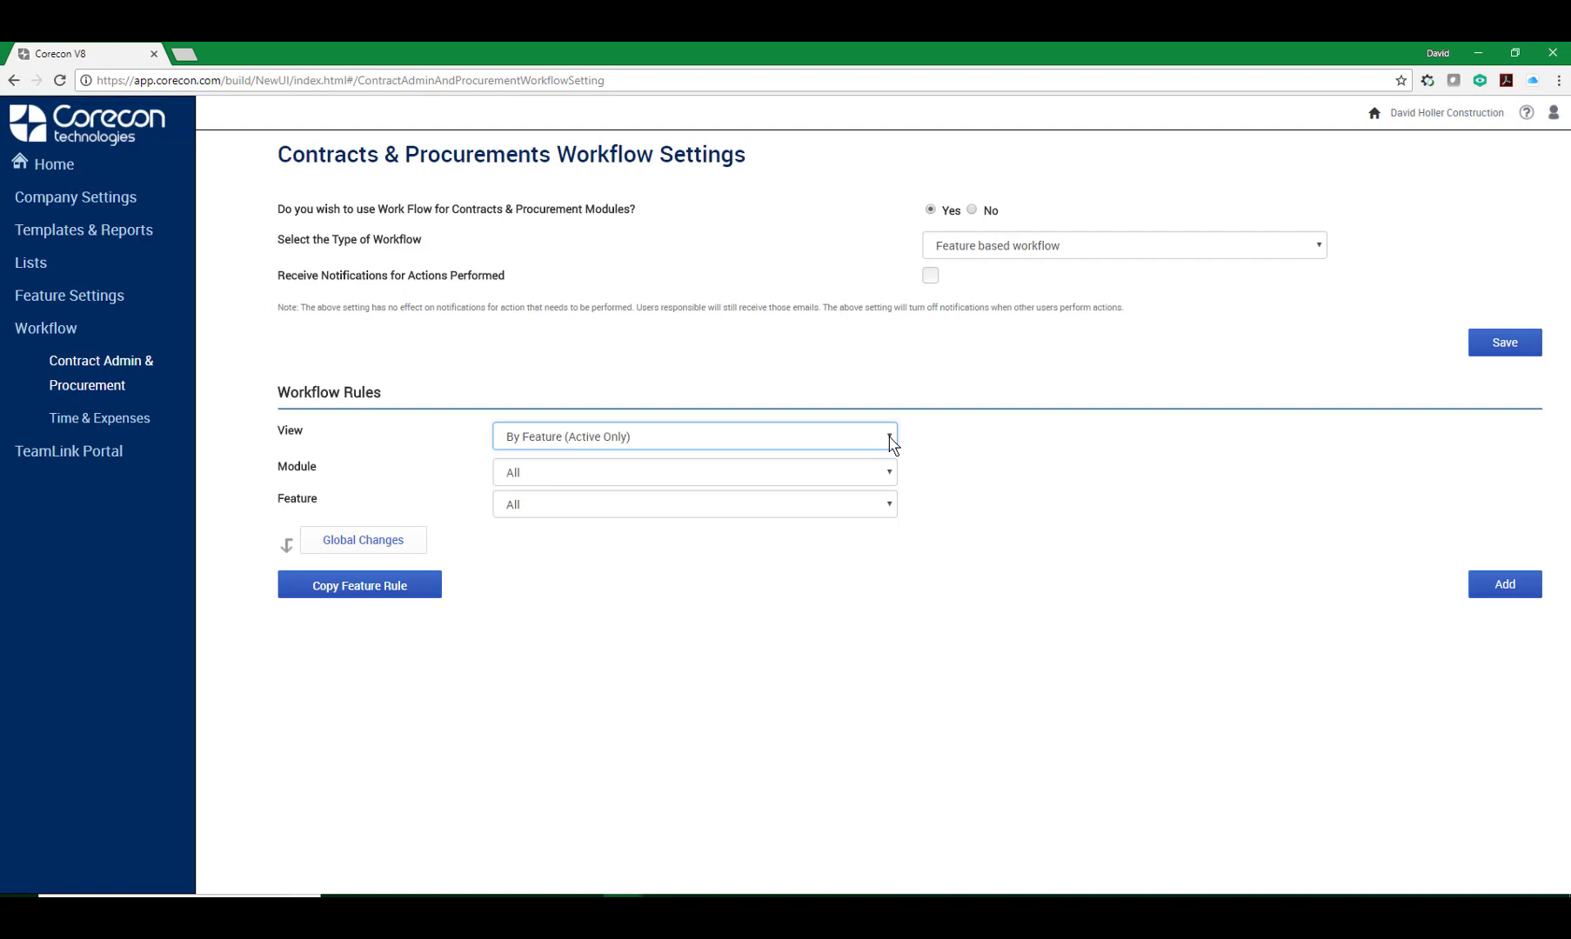
left_click(1514, 591)
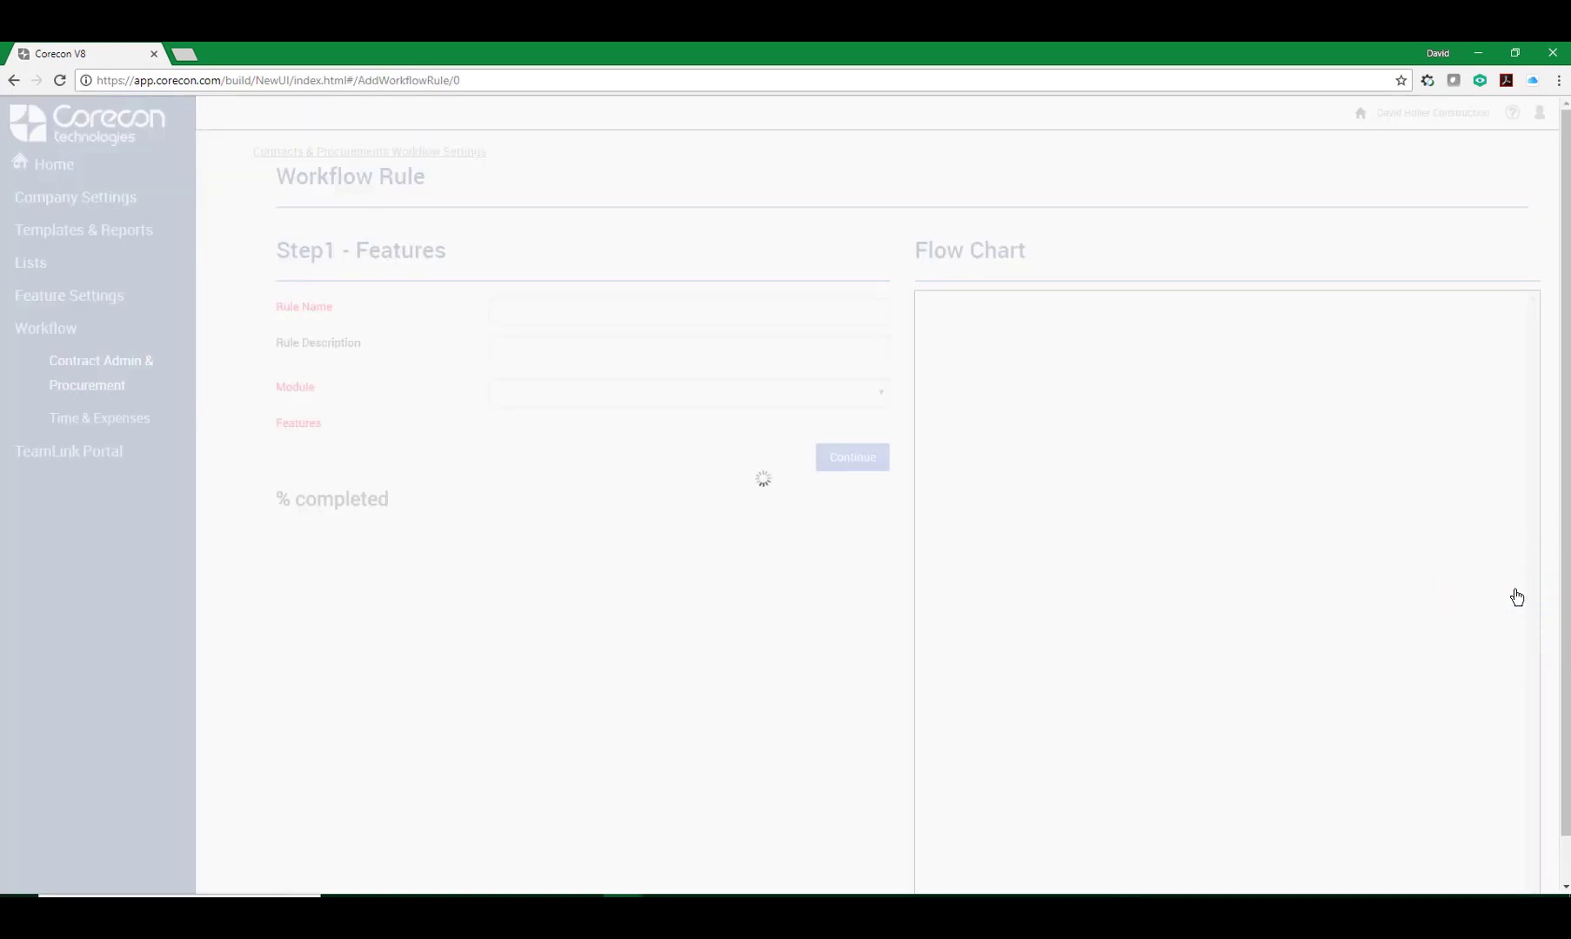
Name the rule Procurement and enter Procurement as its description.
left_click(531, 313)
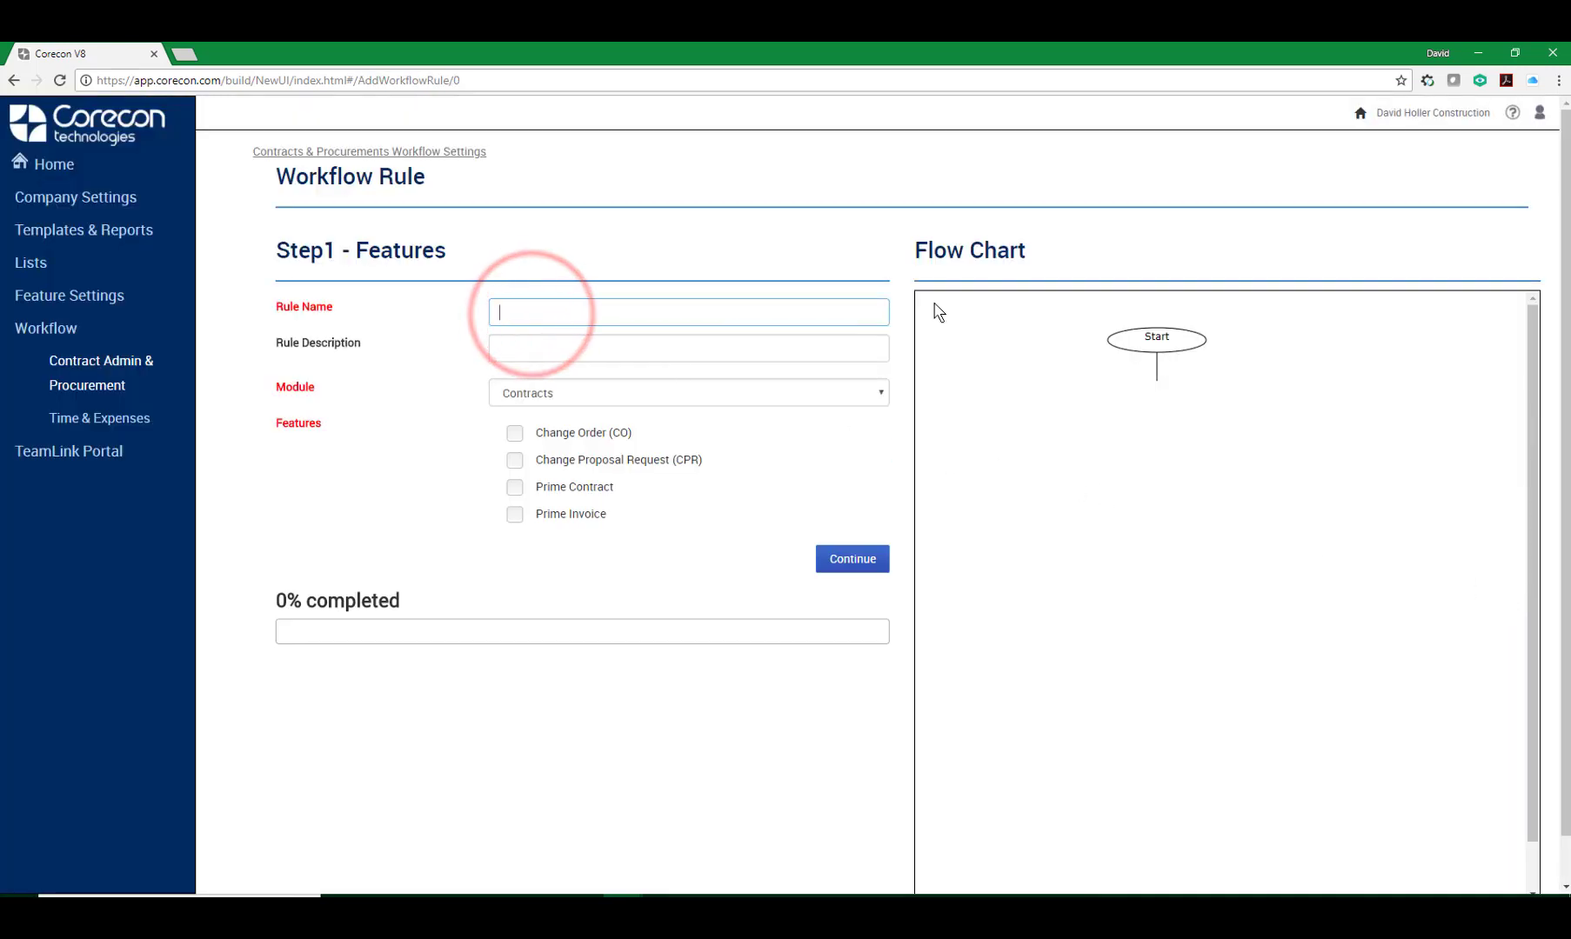
type("Pro")
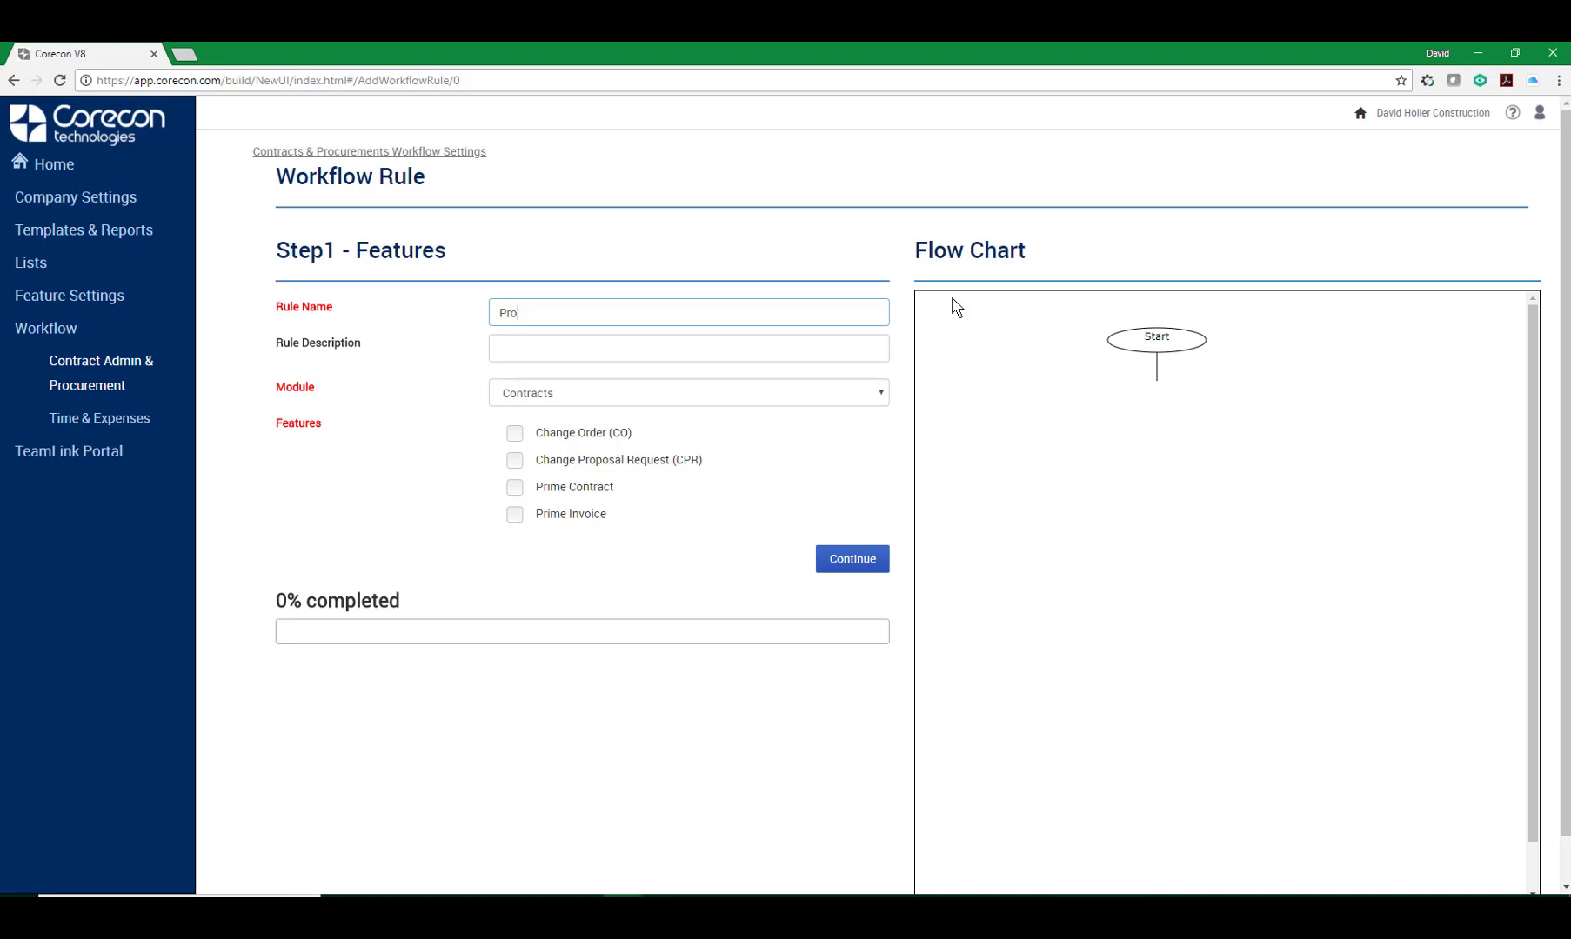
type("curement")
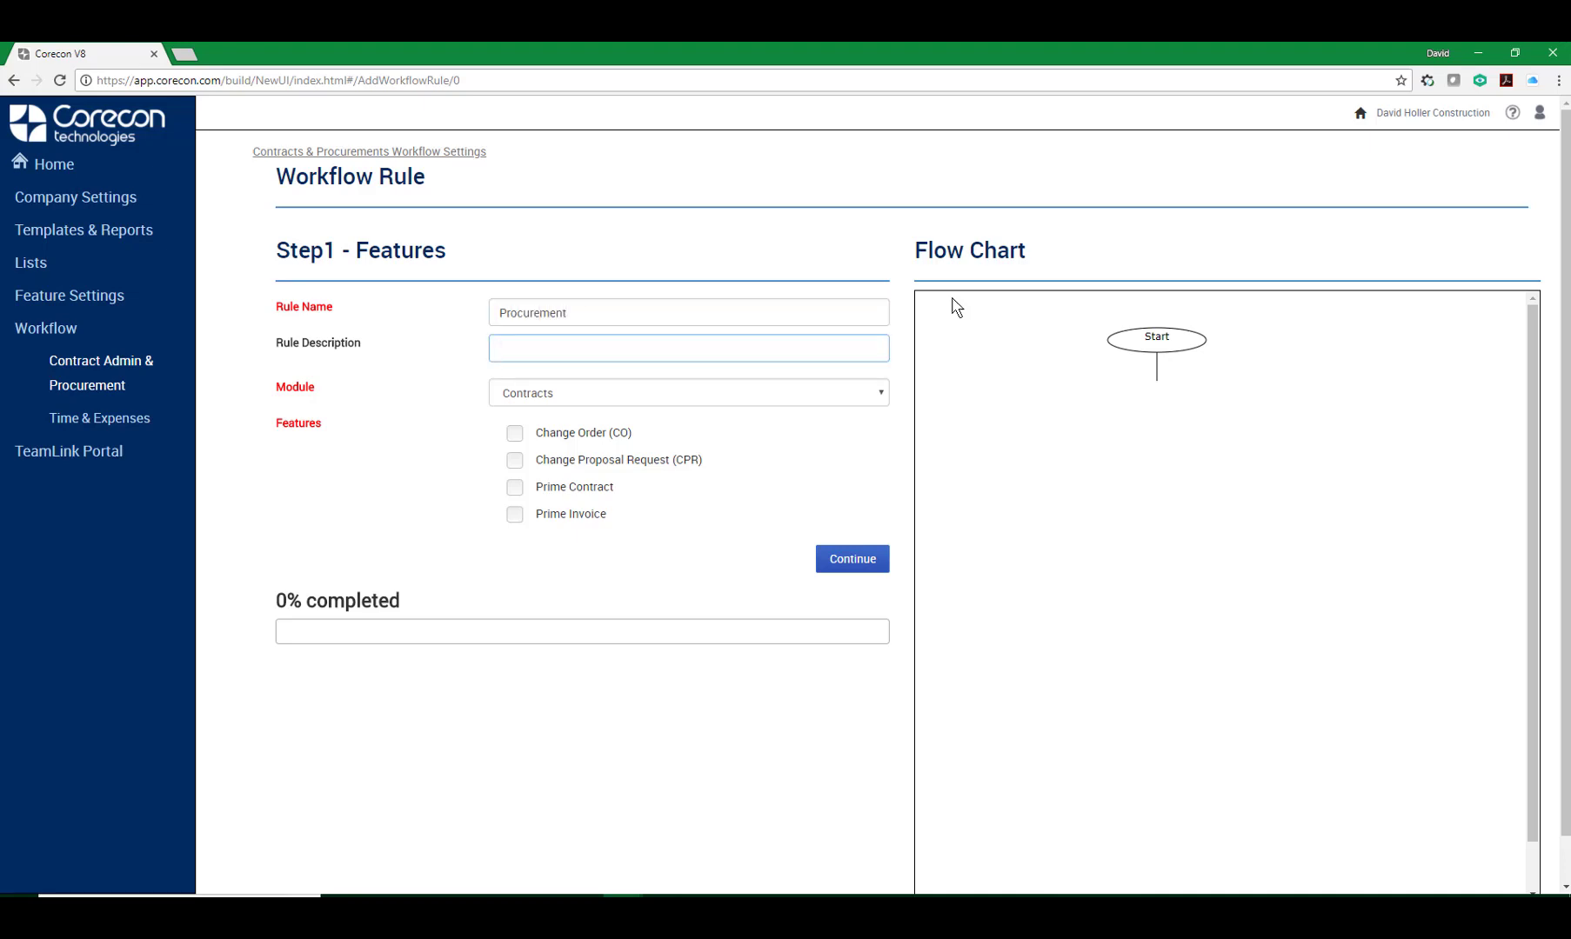
type("Procurement")
Choose the Procurement module with all its features and continue to the next step.
left_click(880, 392)
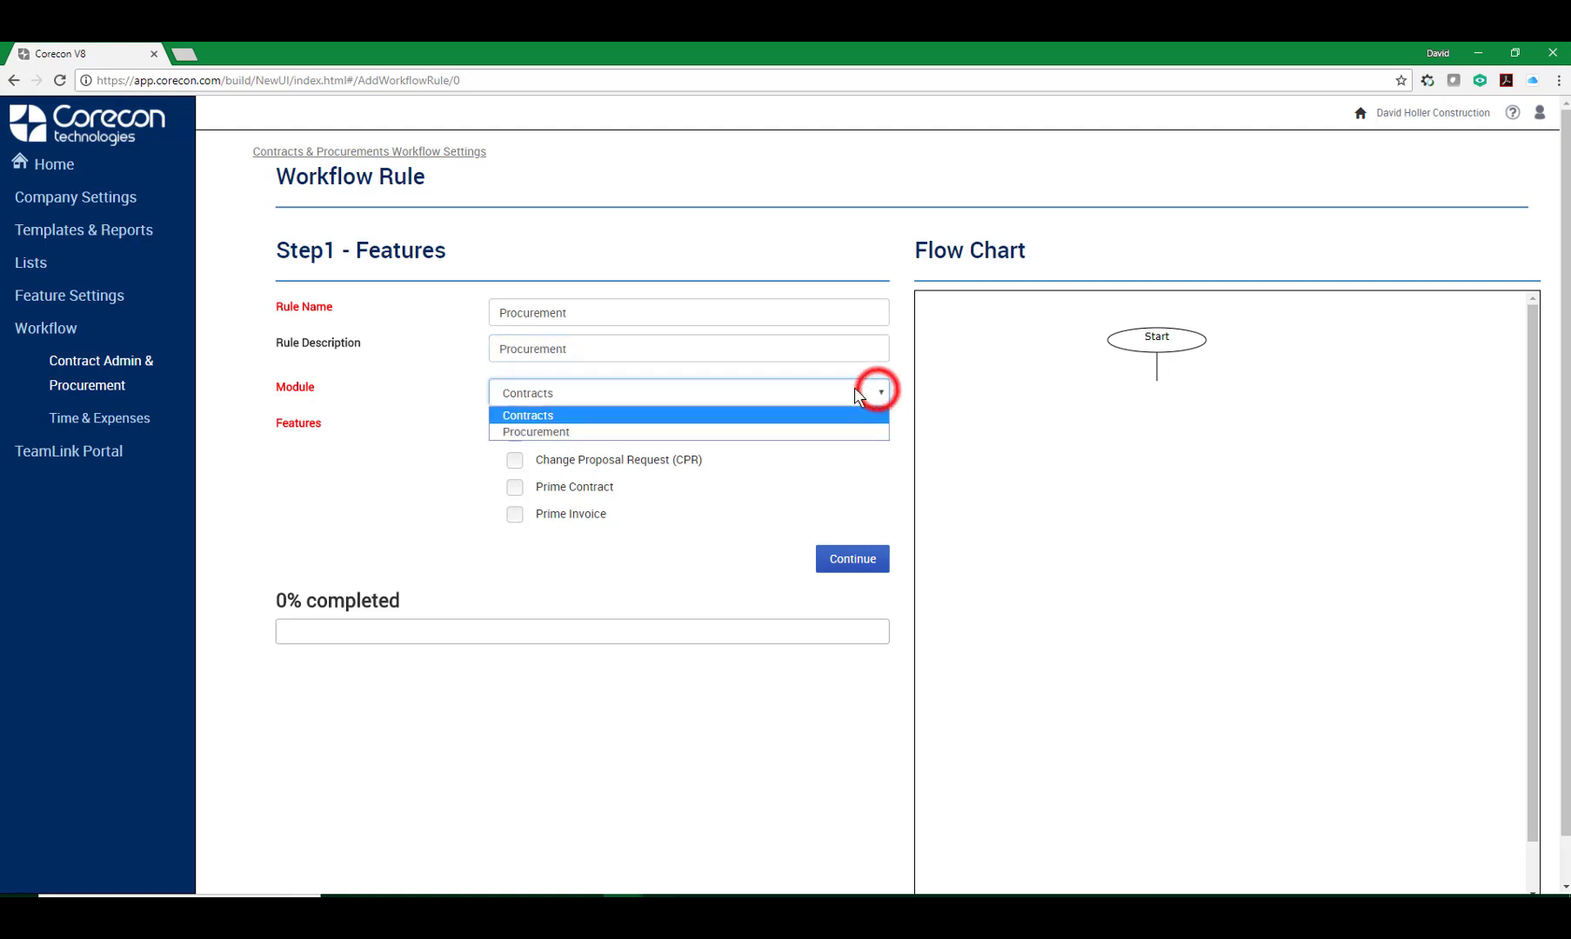
left_click(554, 433)
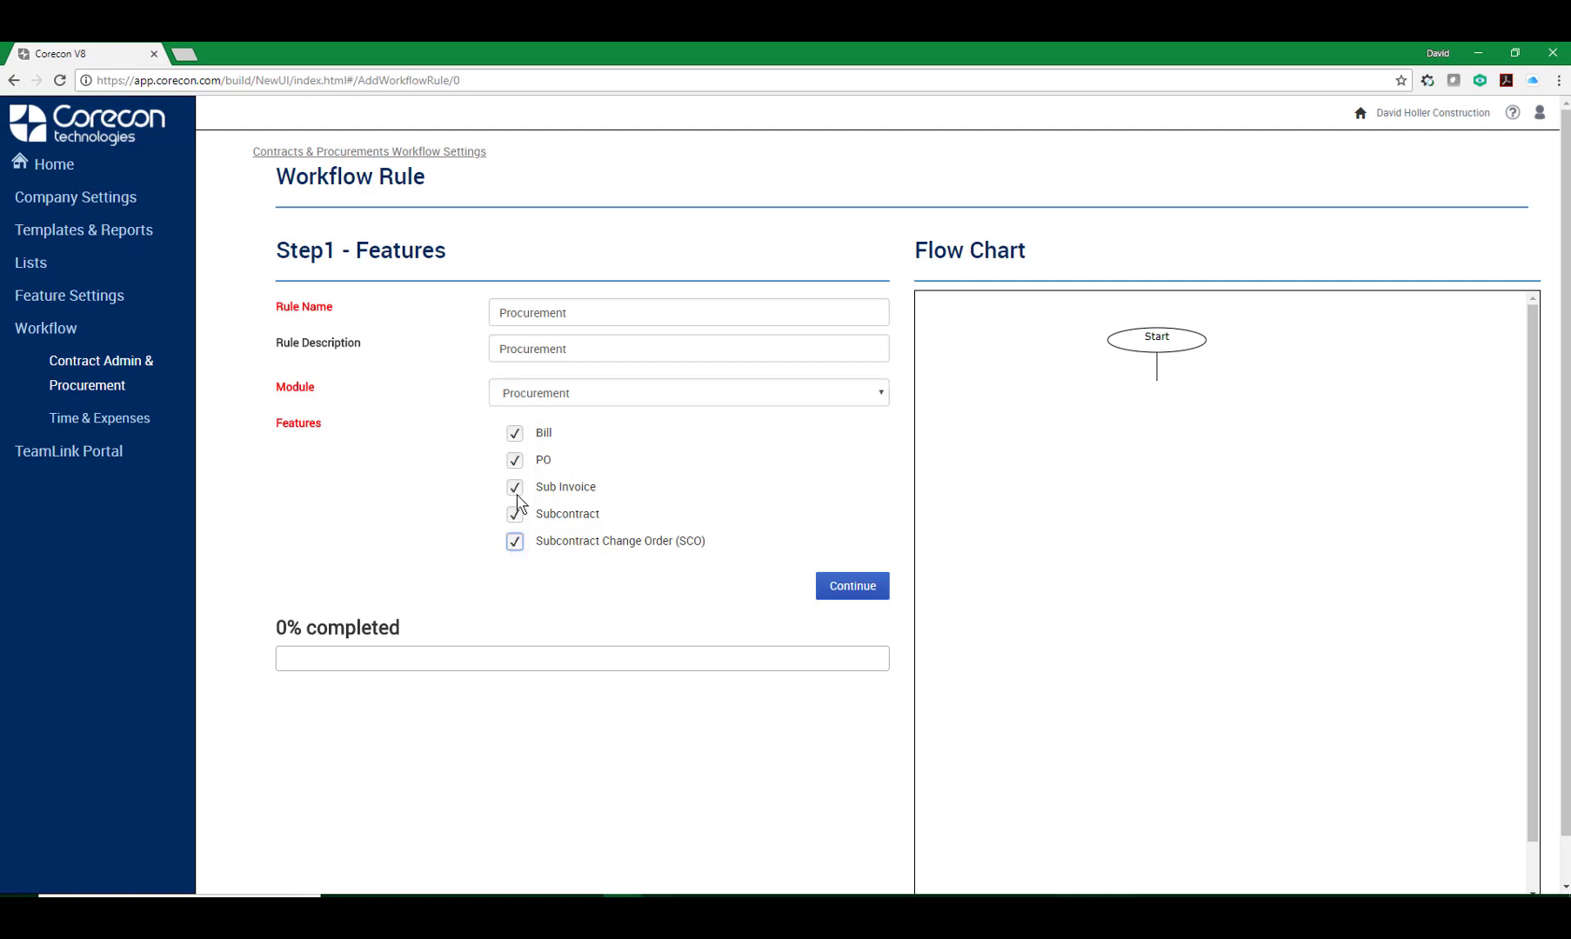
left_click(852, 589)
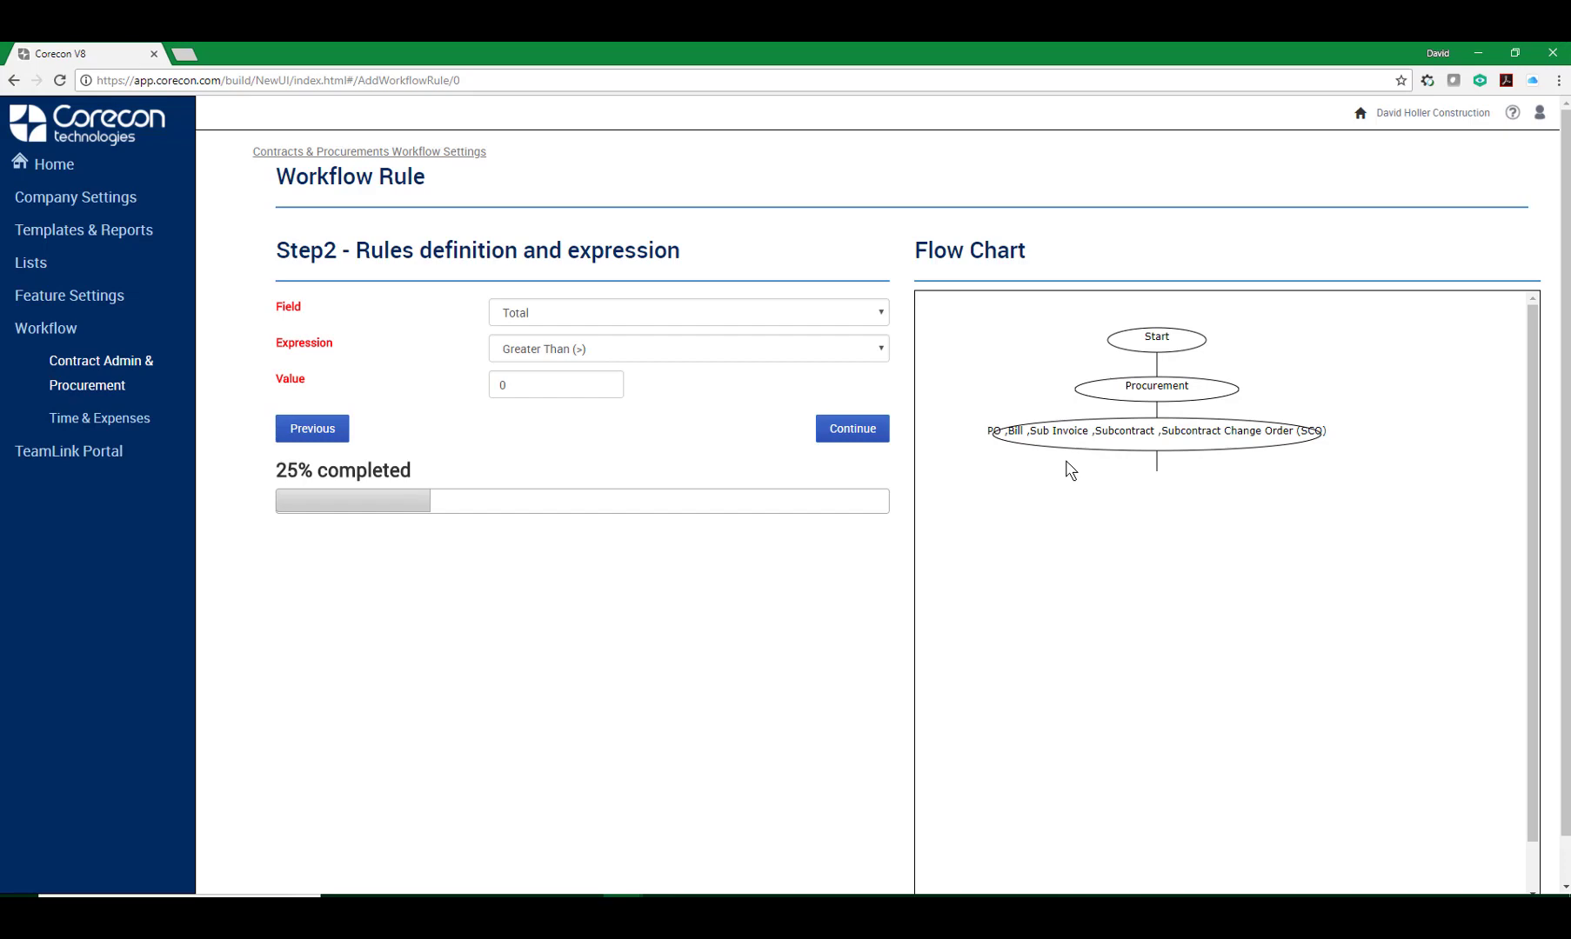
Define the rule condition as Total Greater Than (>) 500 and continue to the action step.
left_click(552, 315)
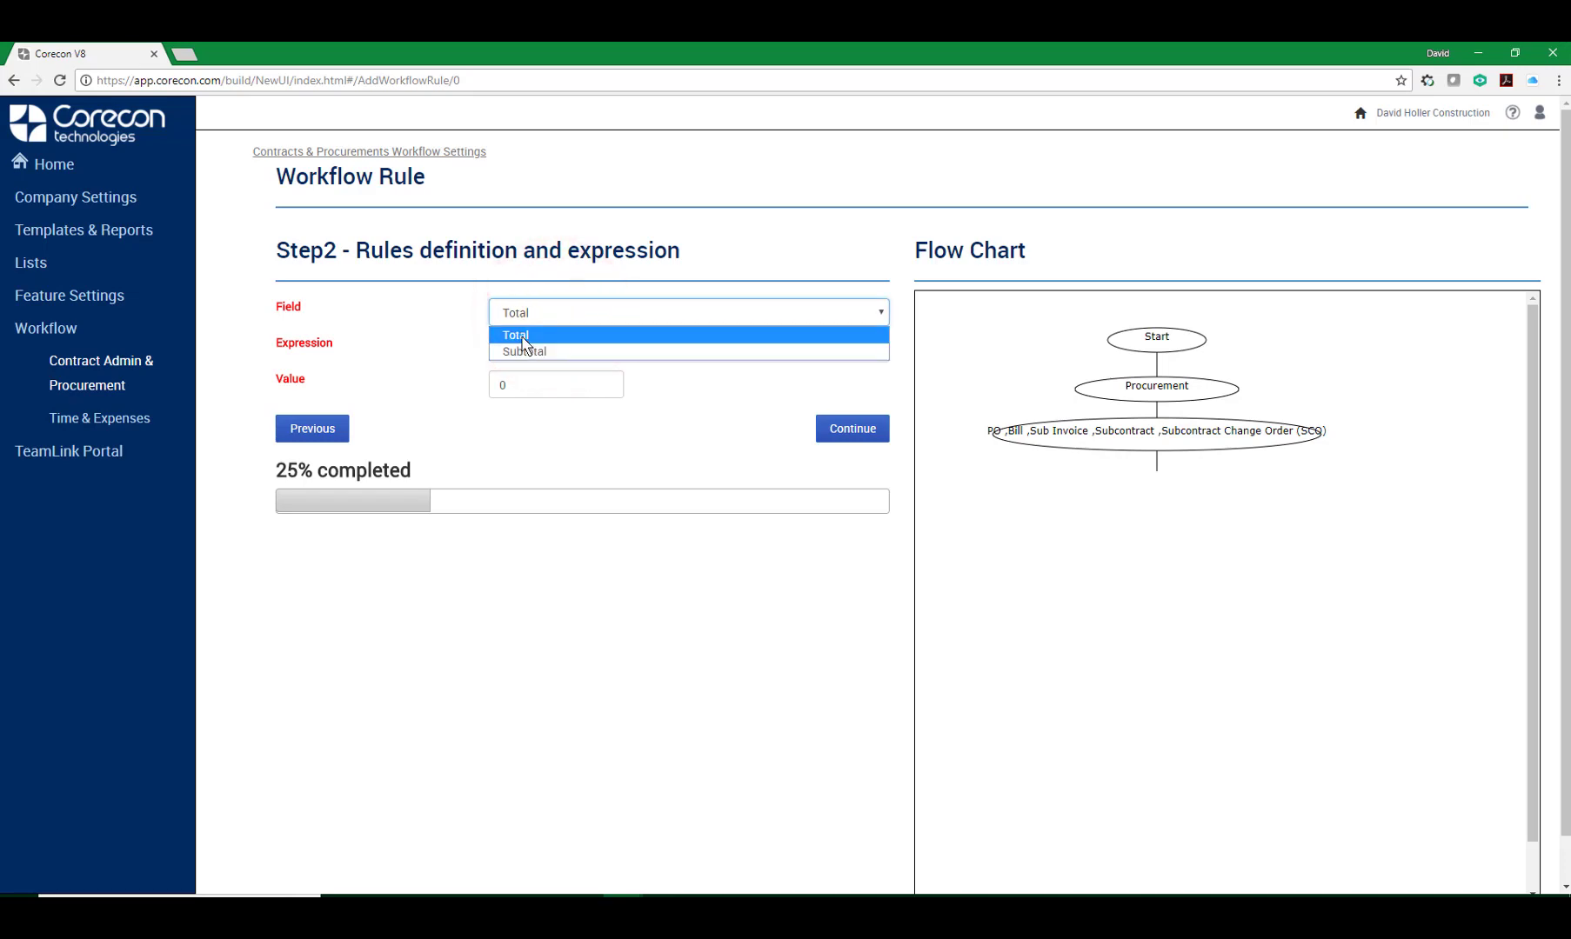
left_click(523, 346)
left_click(525, 349)
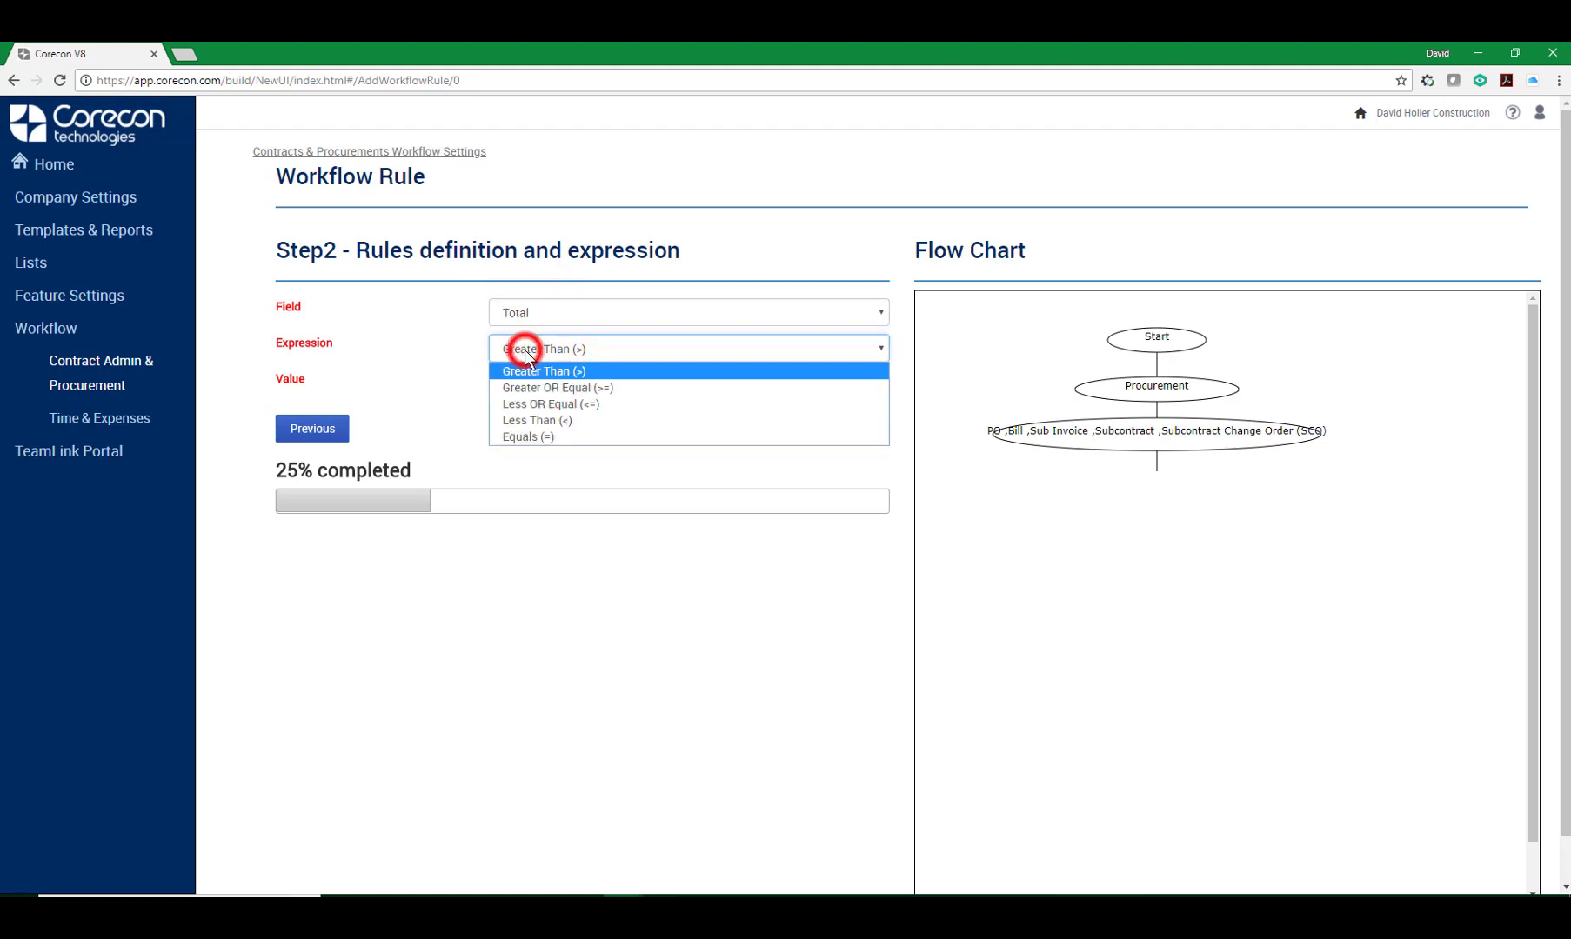
left_click(526, 371)
left_click(569, 385)
type("500")
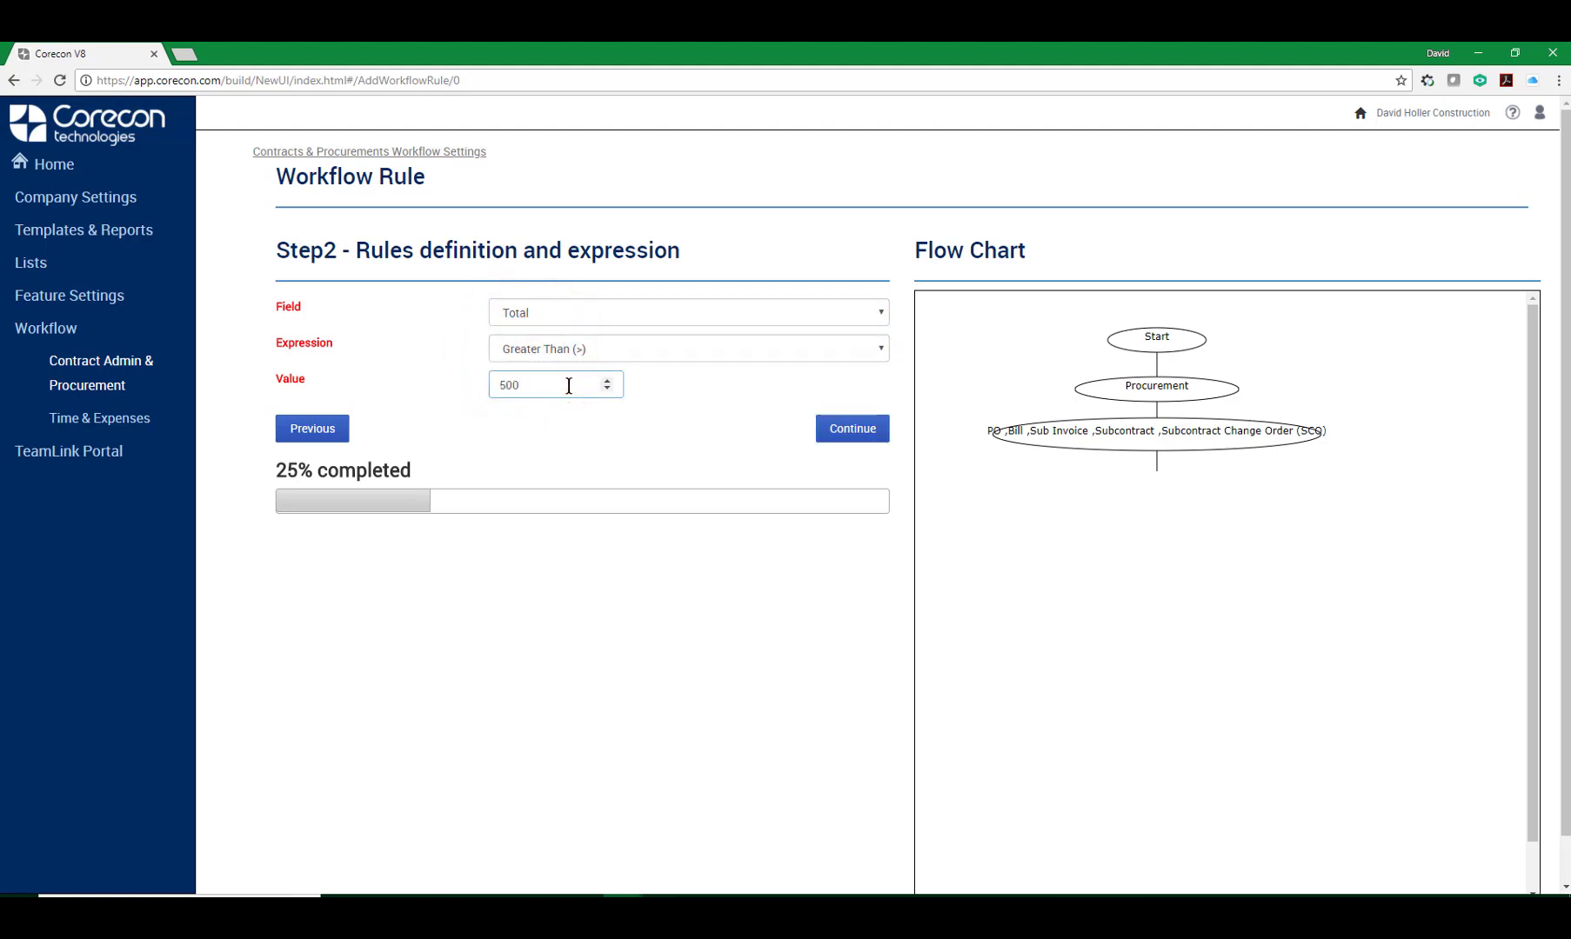
key("Tab")
left_click(850, 437)
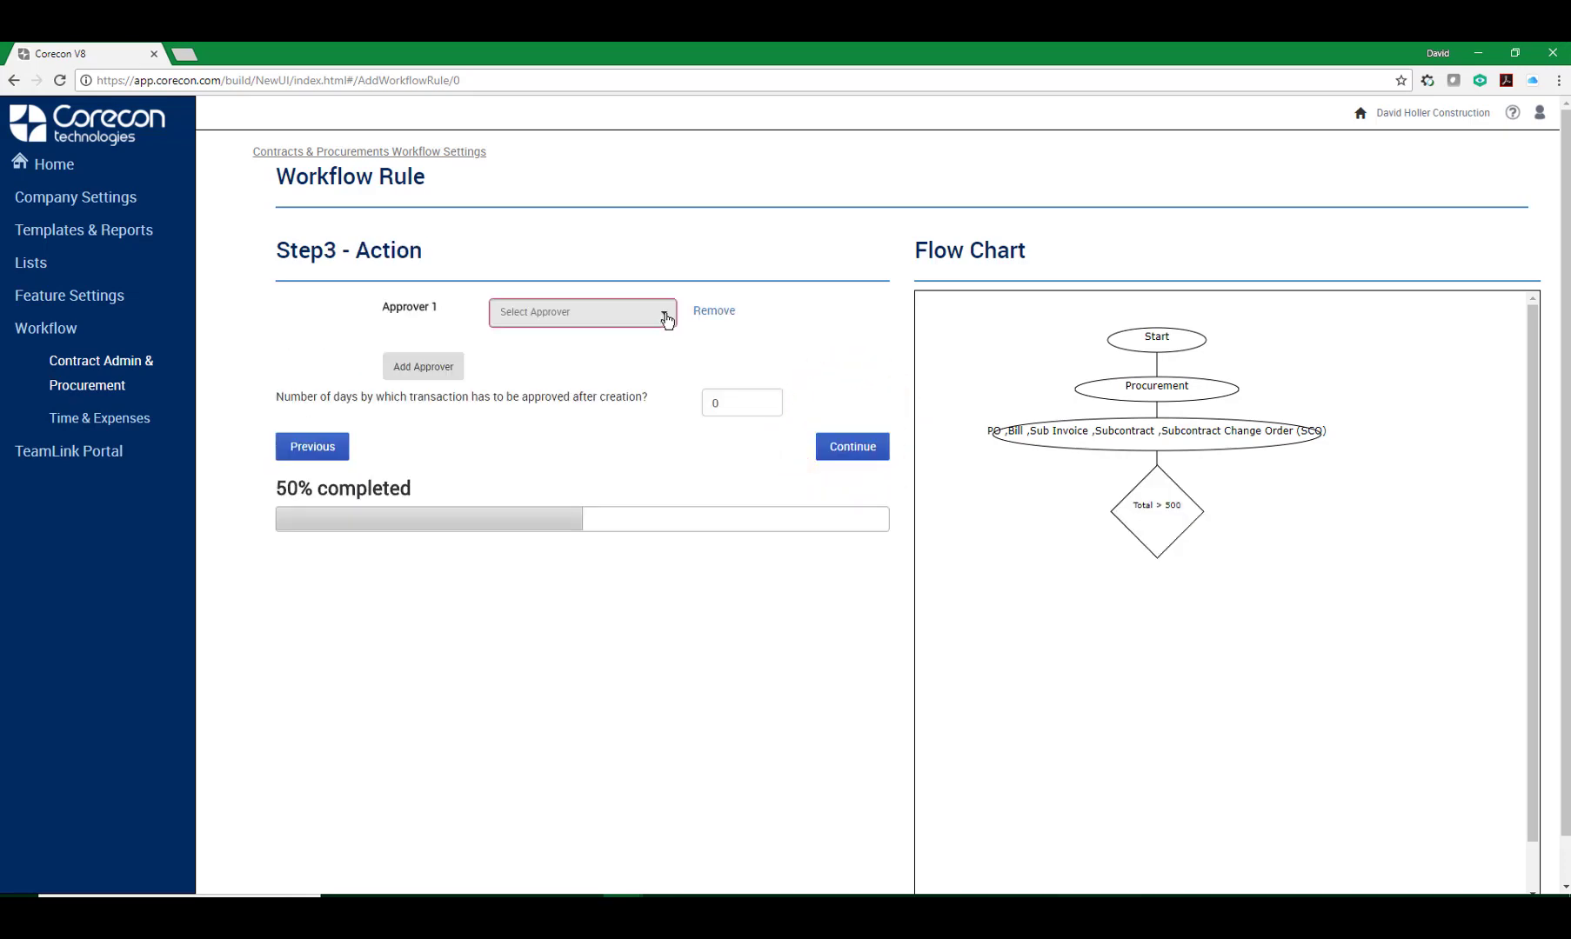
Set Approver 1 to PM Contact of Project.
left_click(665, 317)
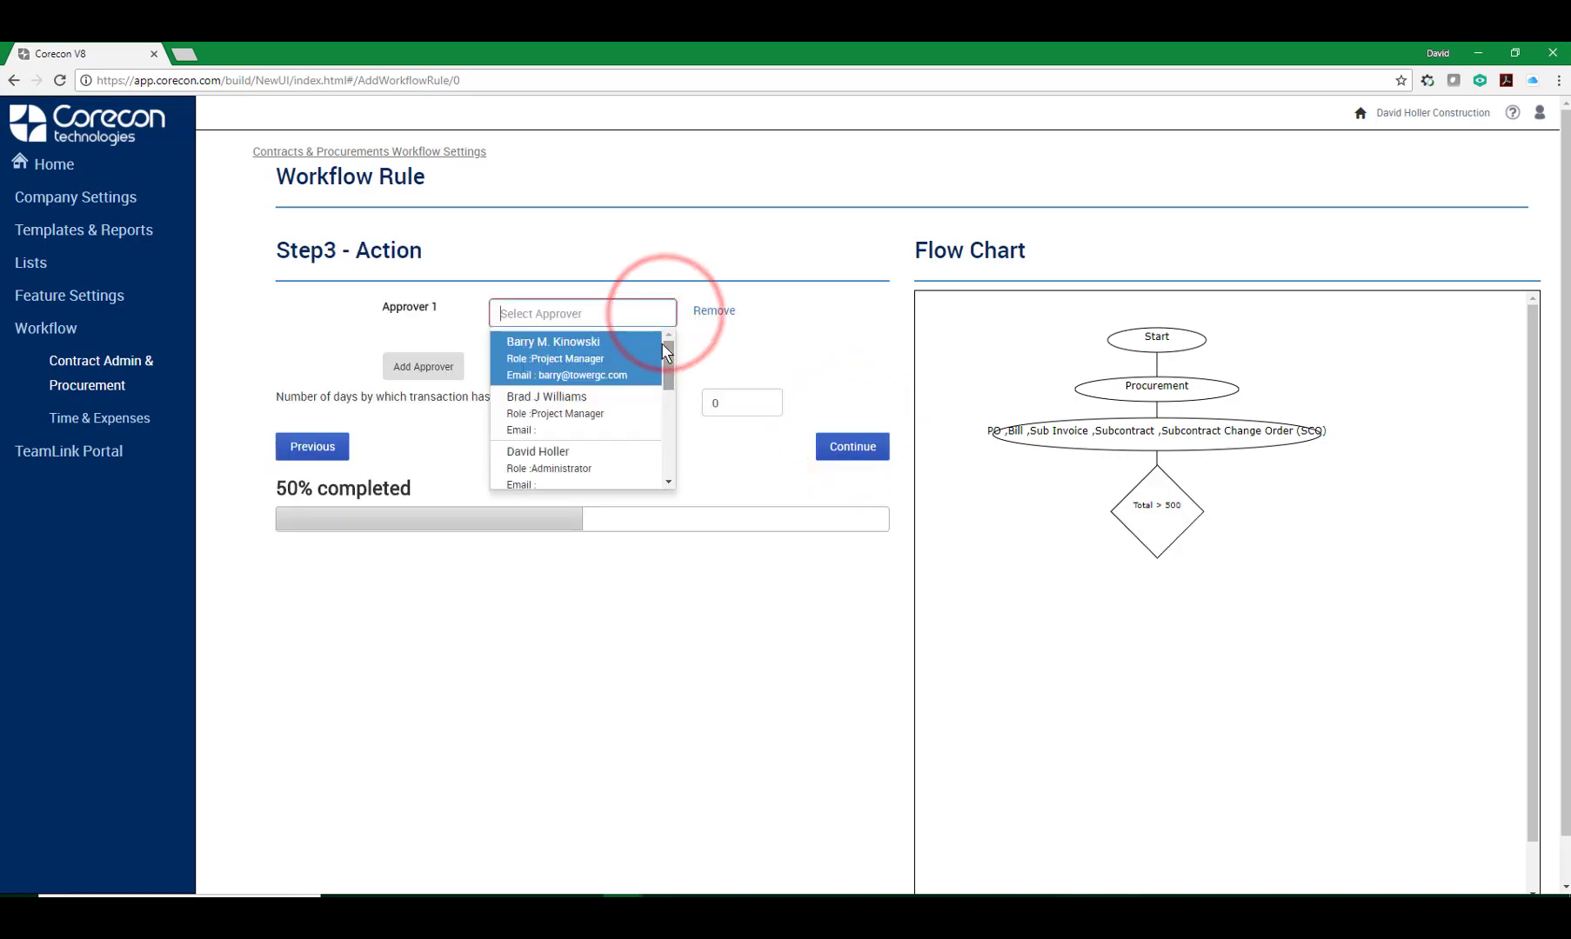
left_click_drag(672, 365, 668, 469)
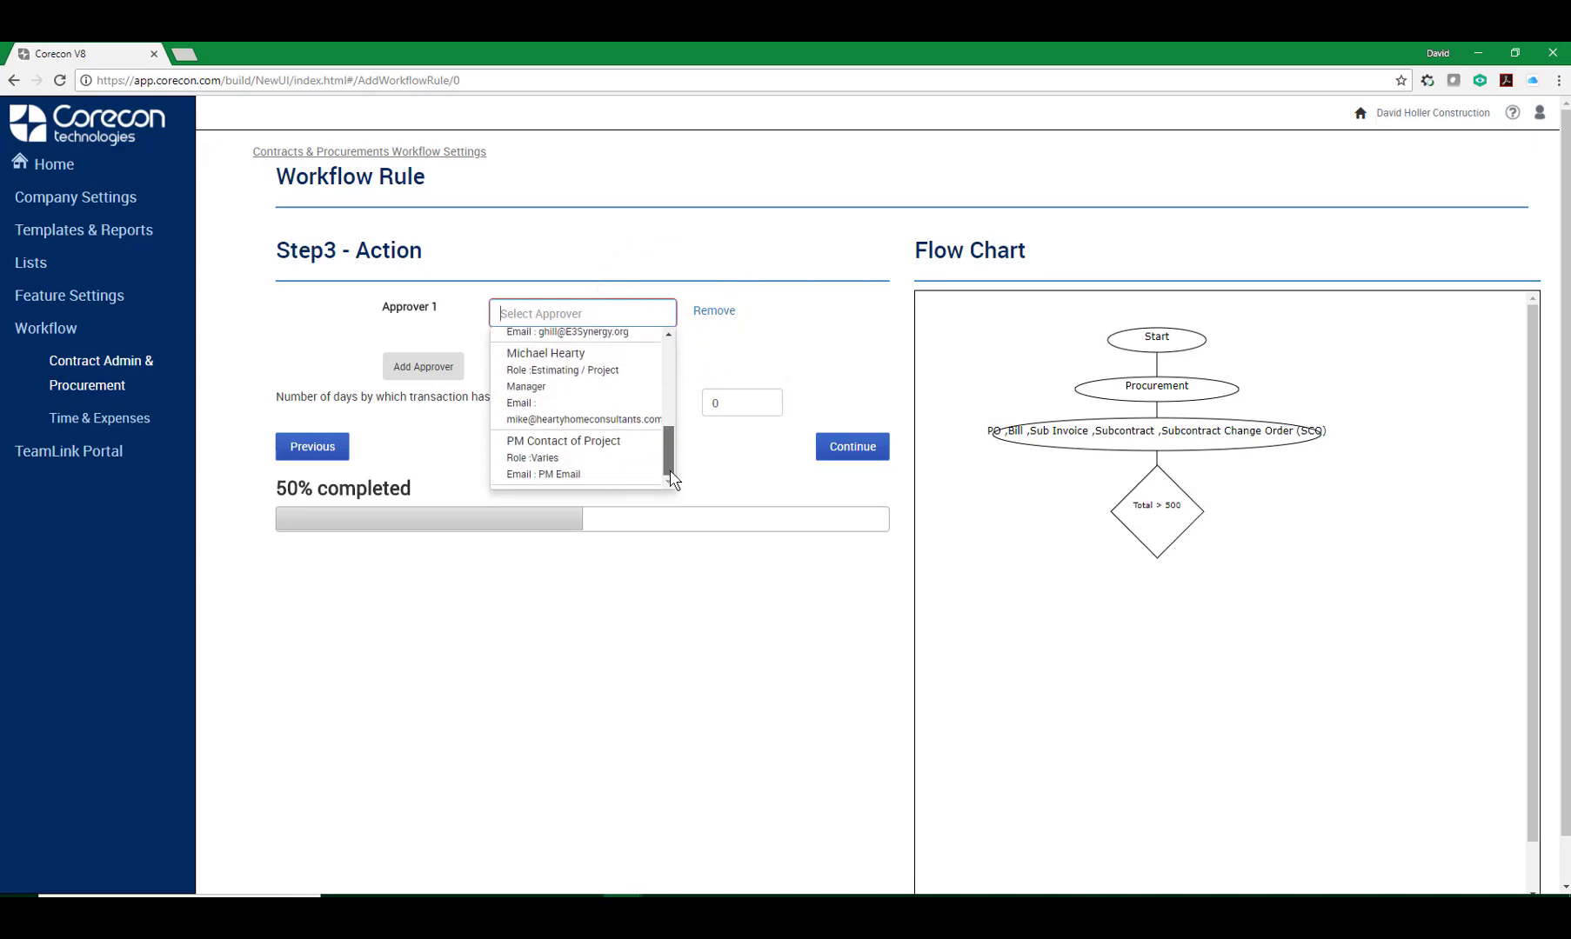
left_click(539, 469)
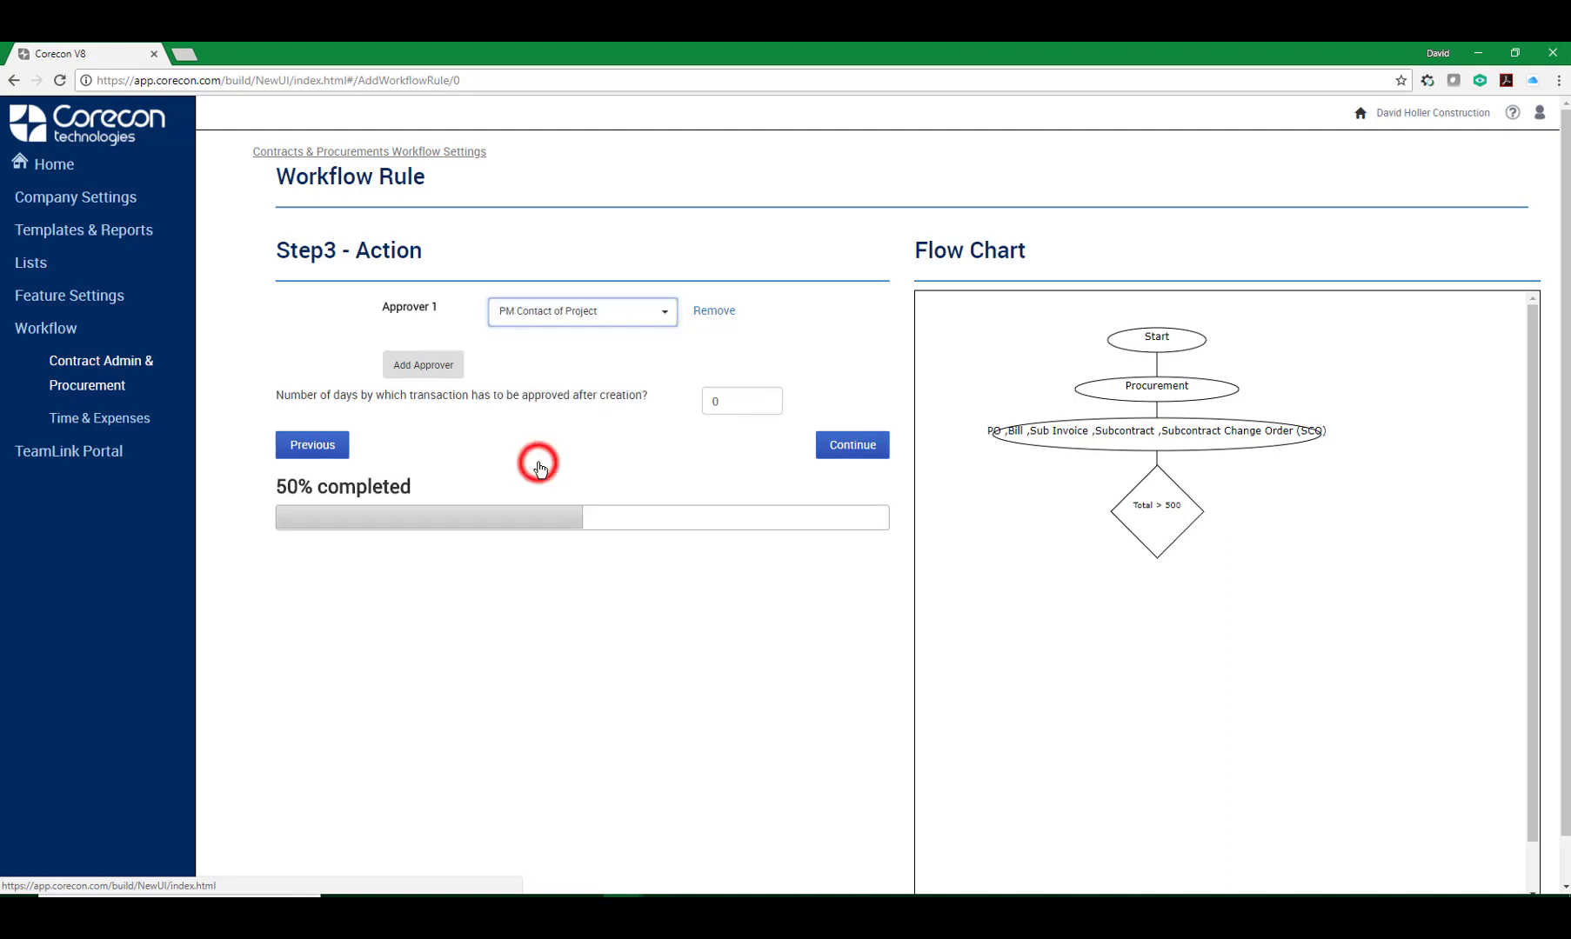
Add a second approver row.
left_click(412, 368)
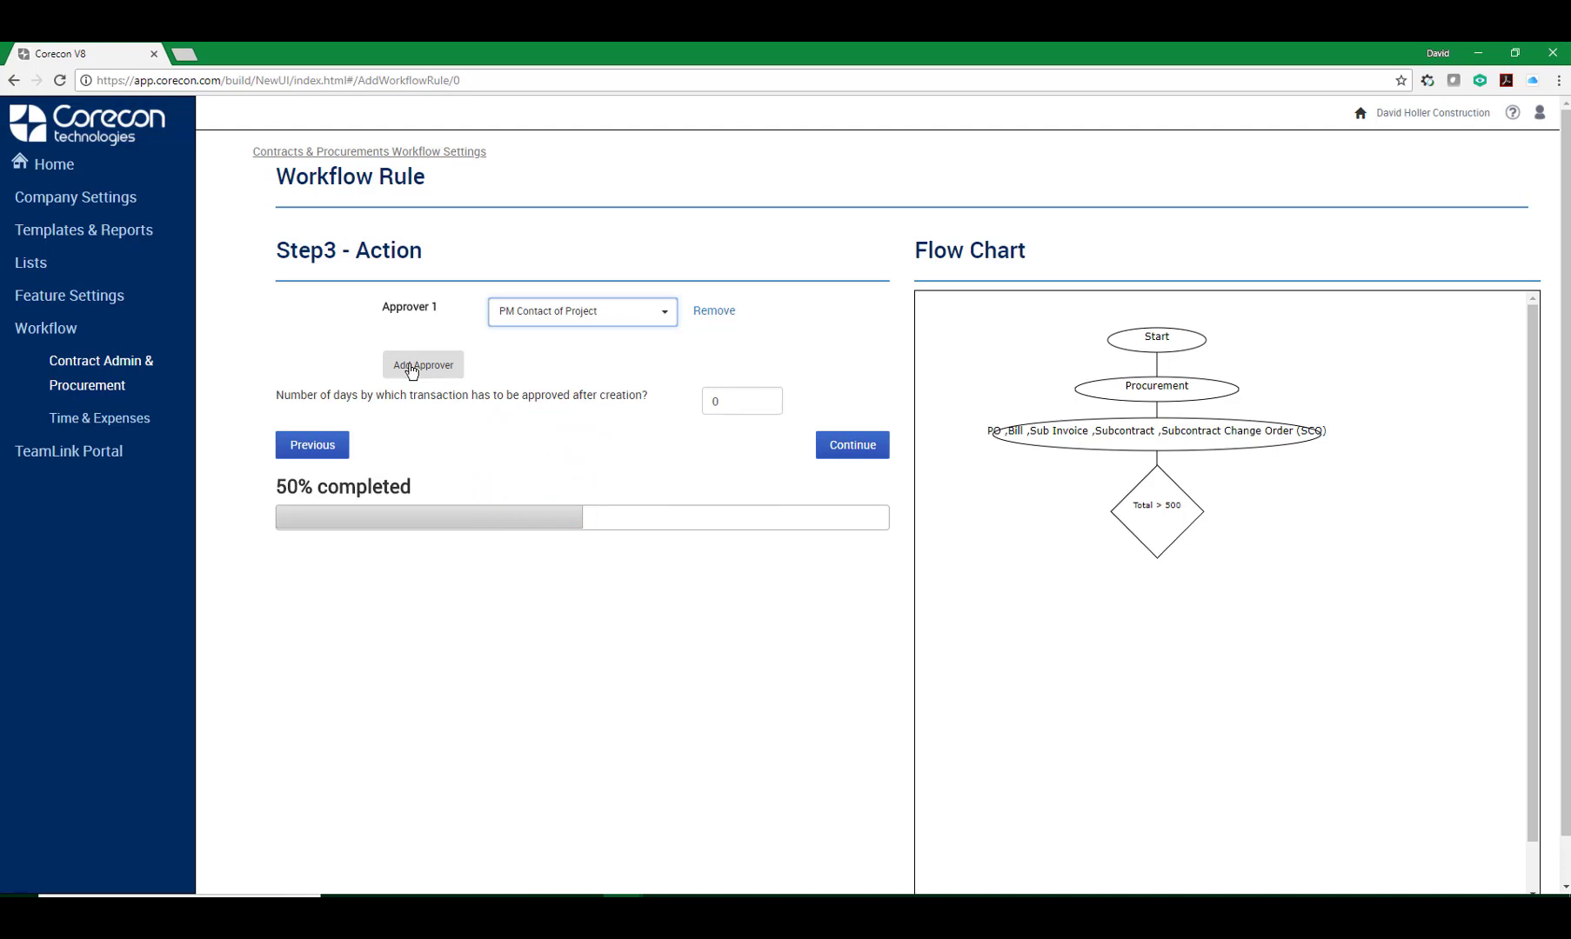
left_click(412, 369)
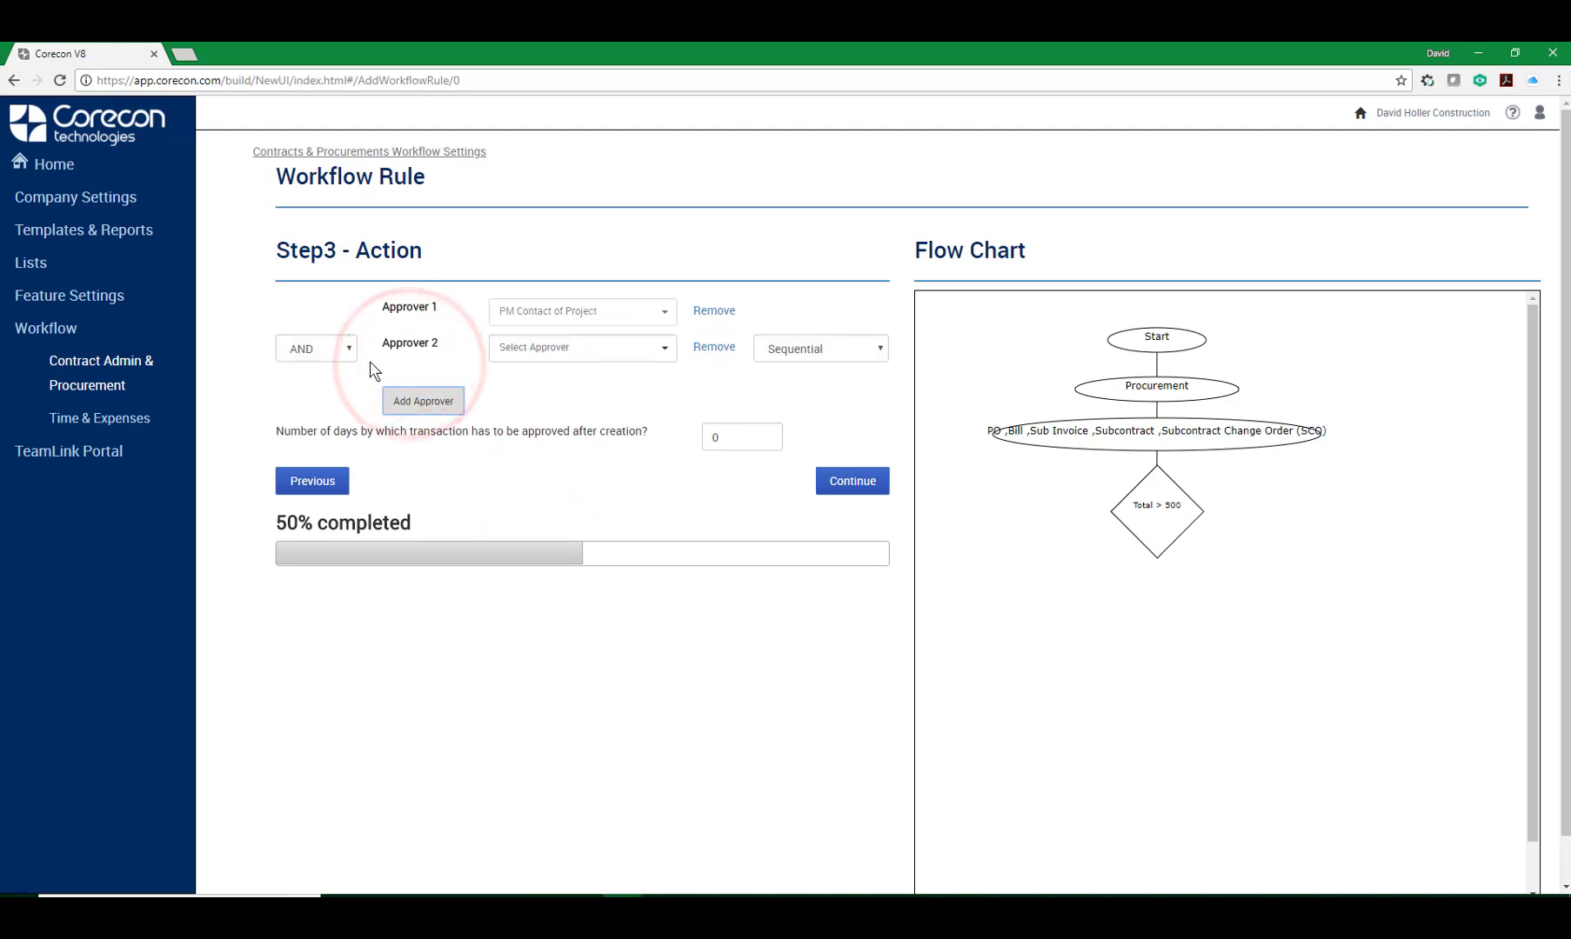
left_click(348, 349)
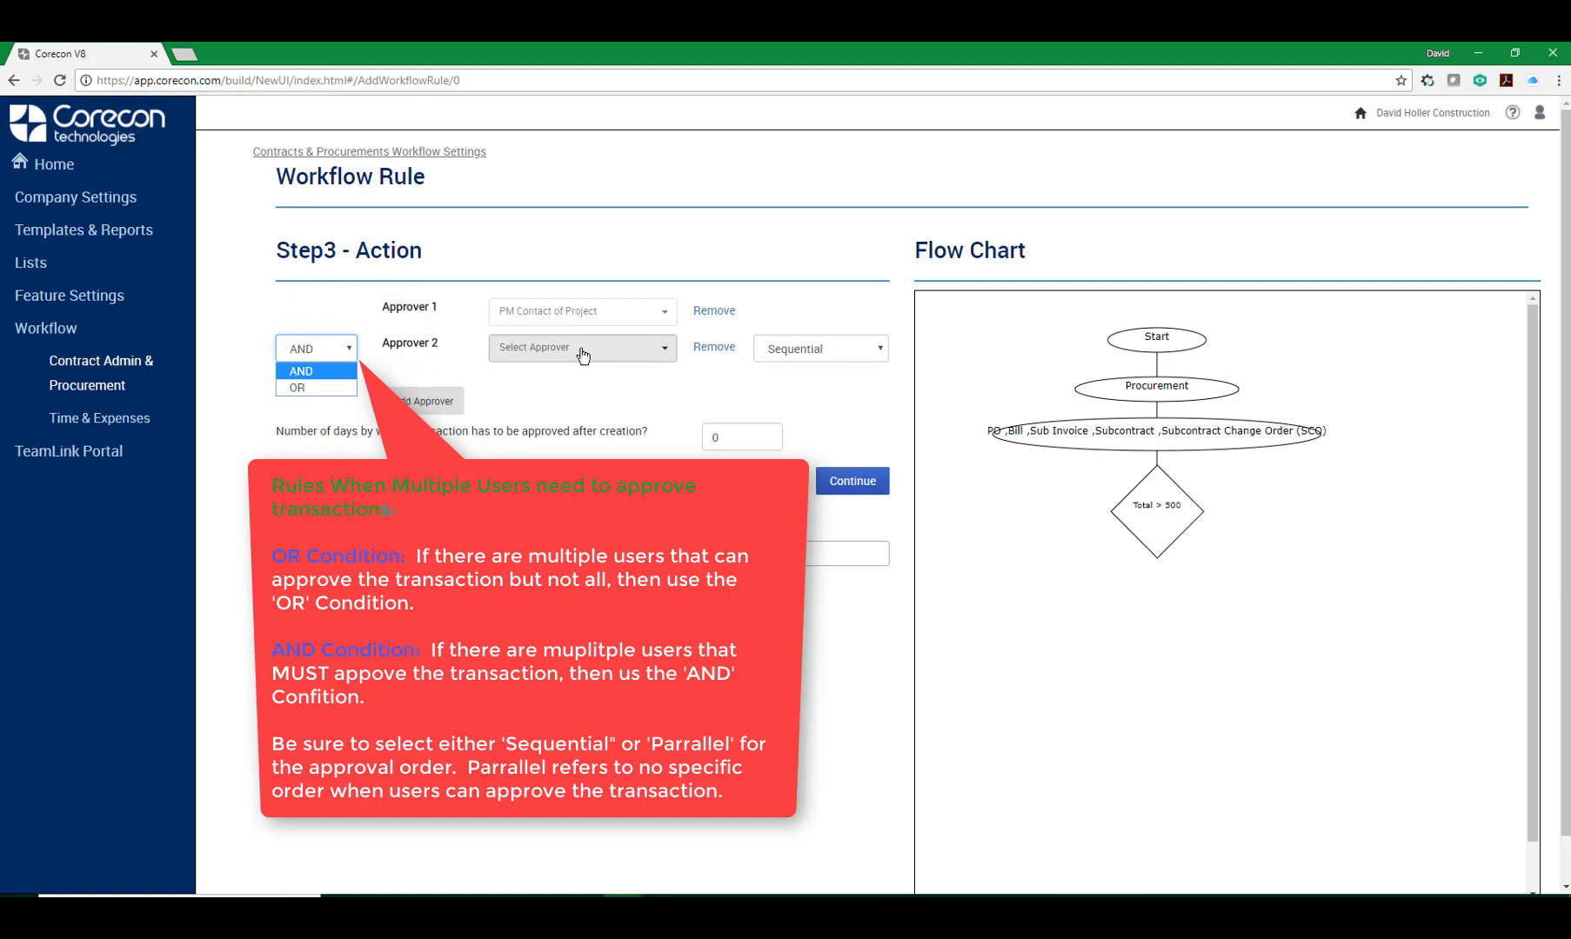
left_click(301, 388)
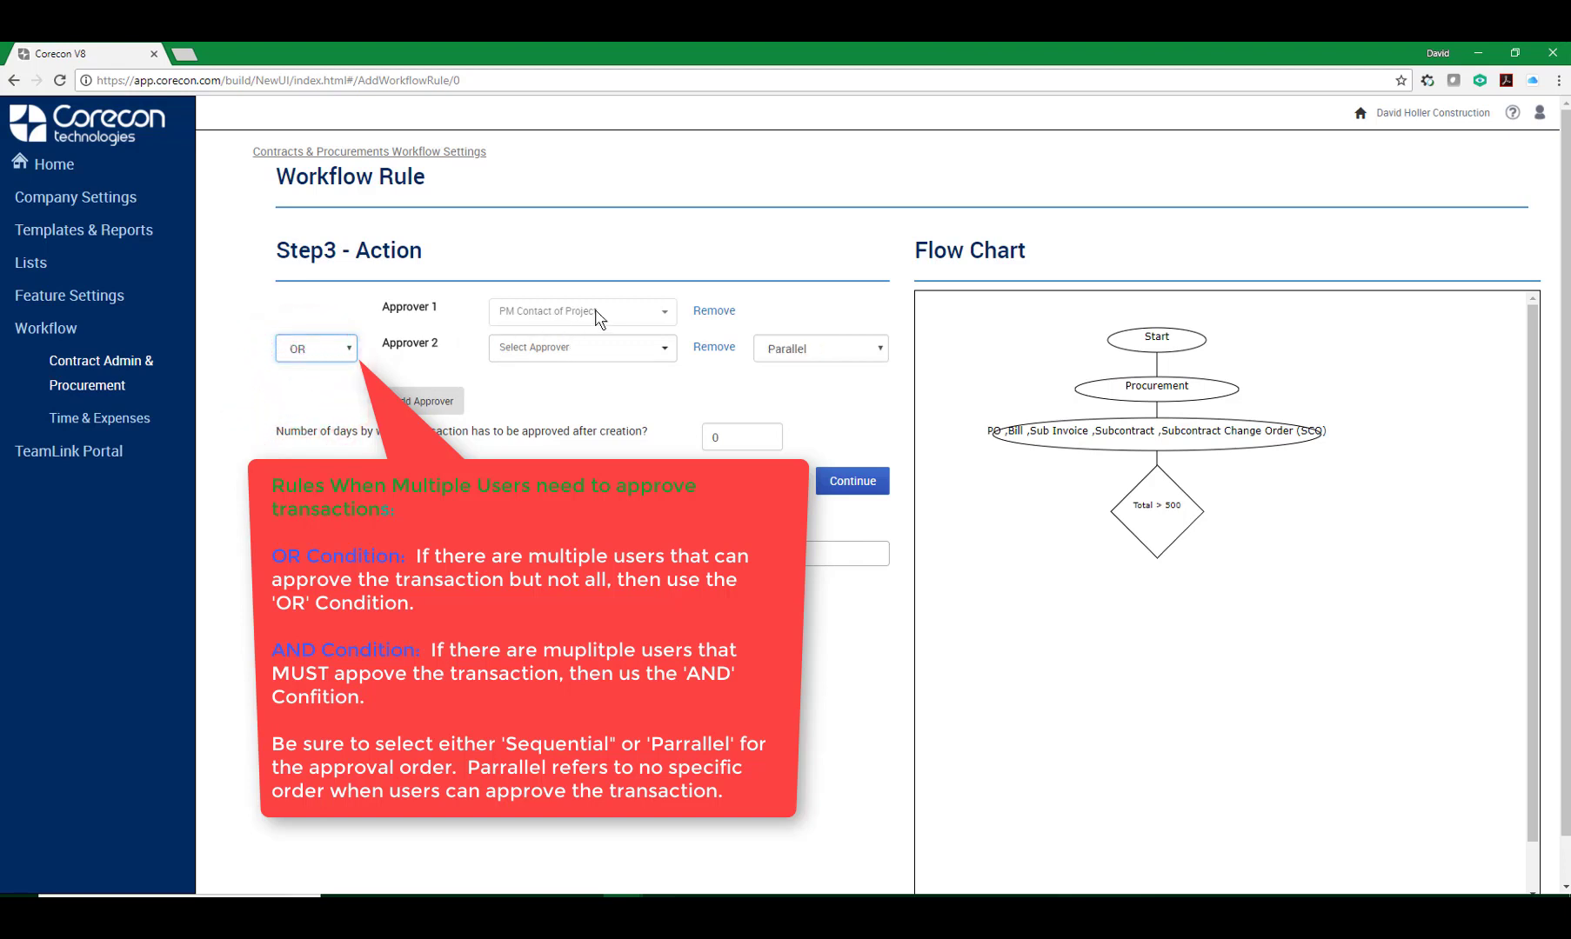
left_click(348, 347)
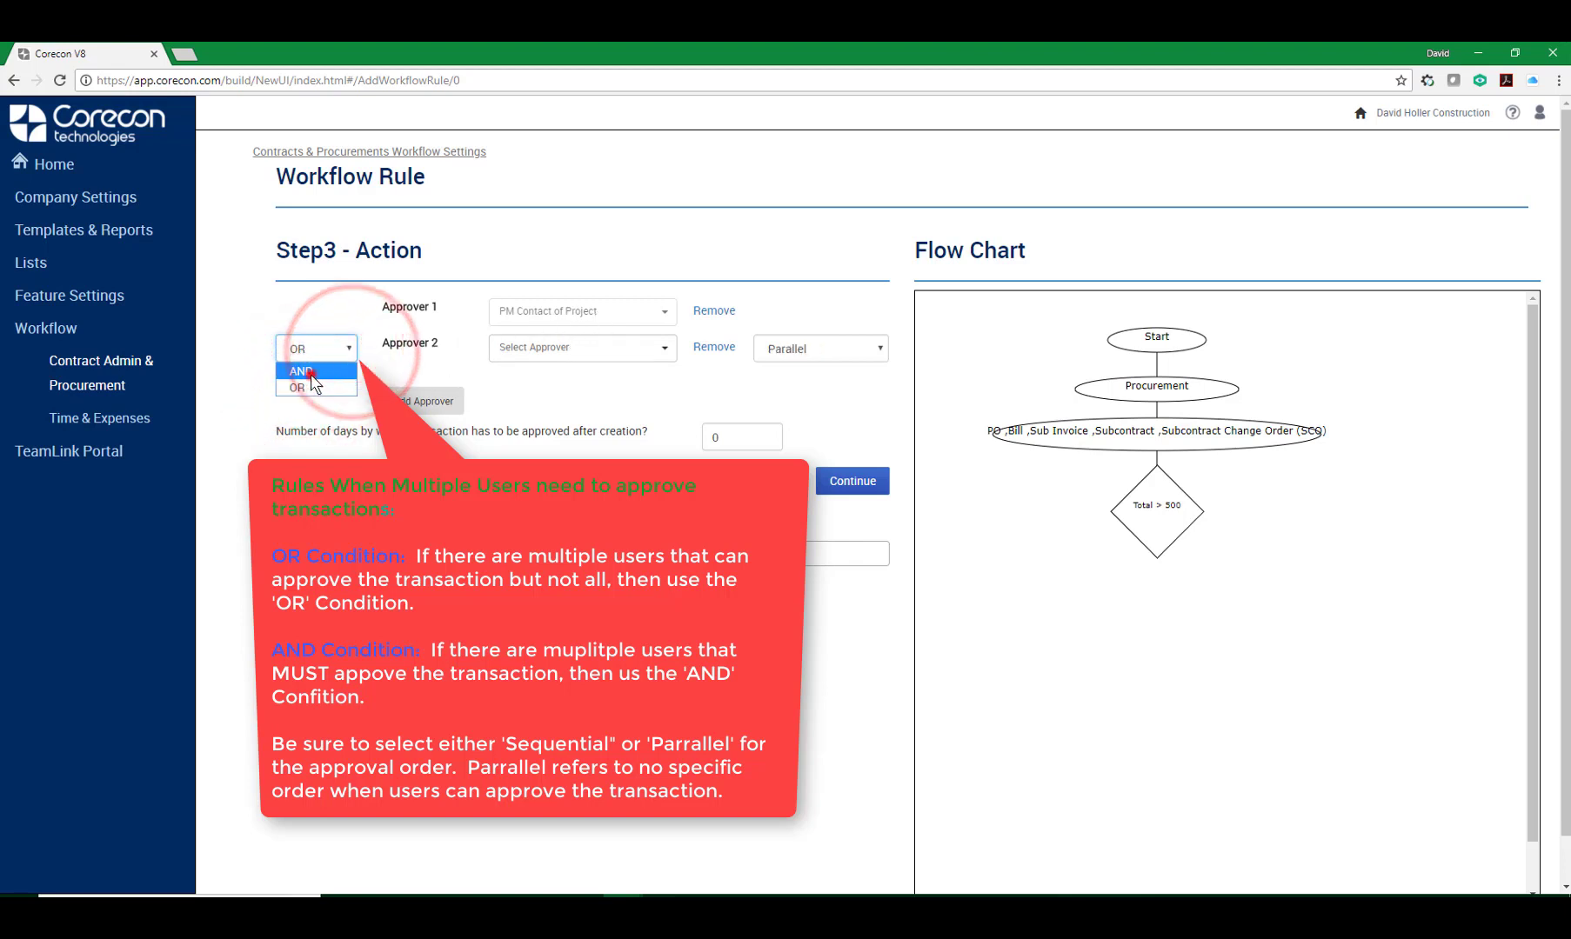
left_click(311, 376)
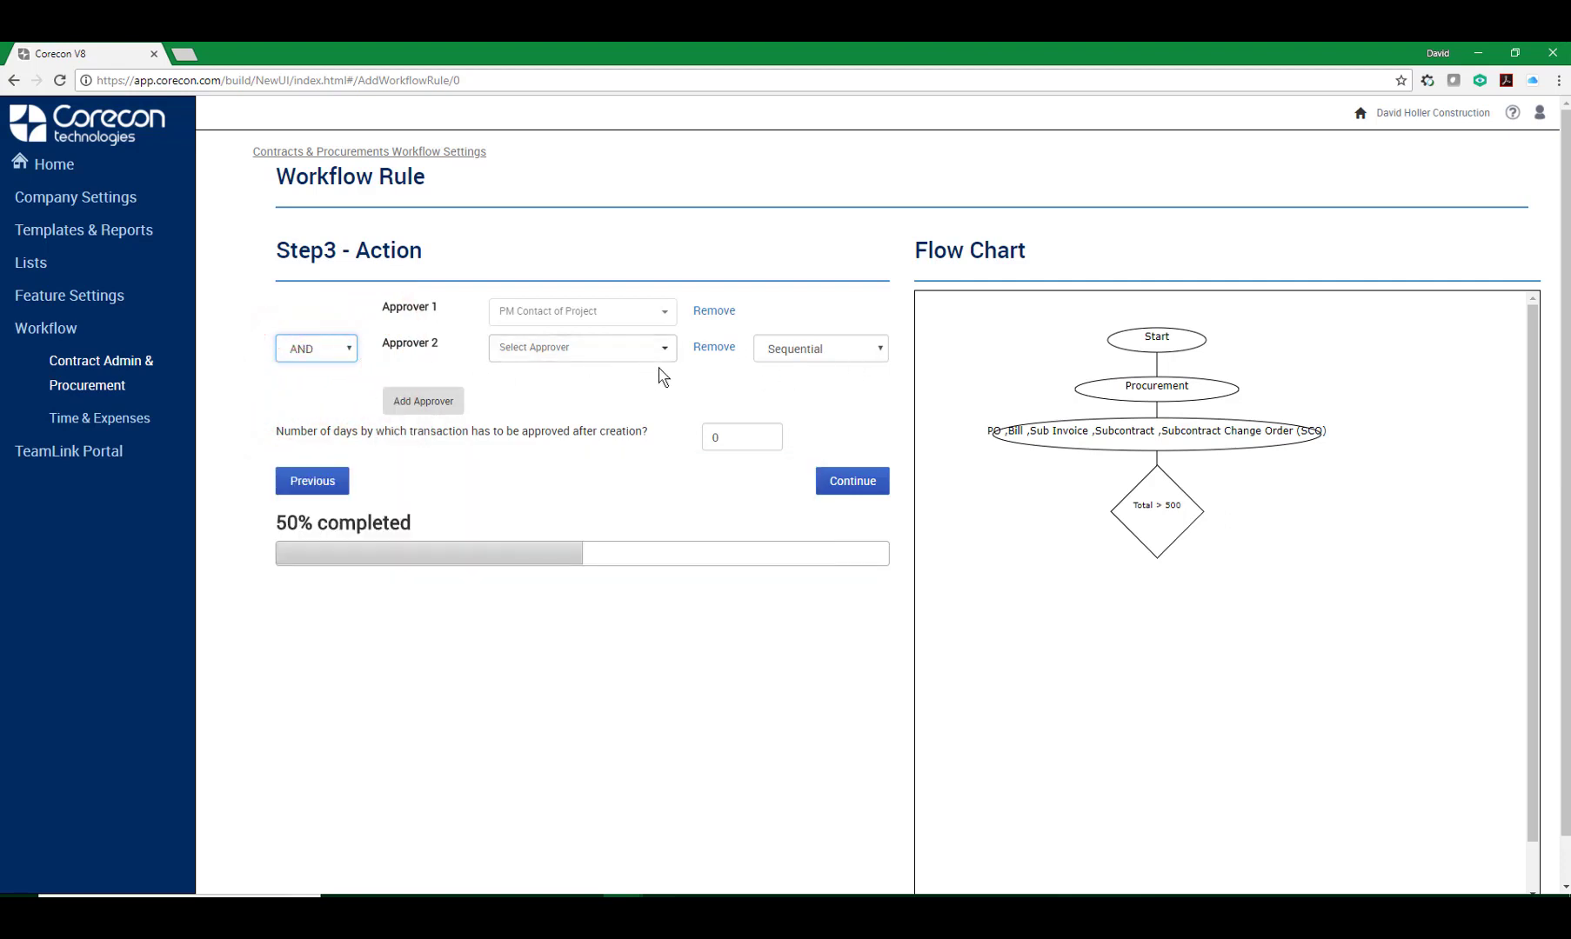
Set Approver 2 to Parallel order and select another project manager user as the approver.
left_click(881, 349)
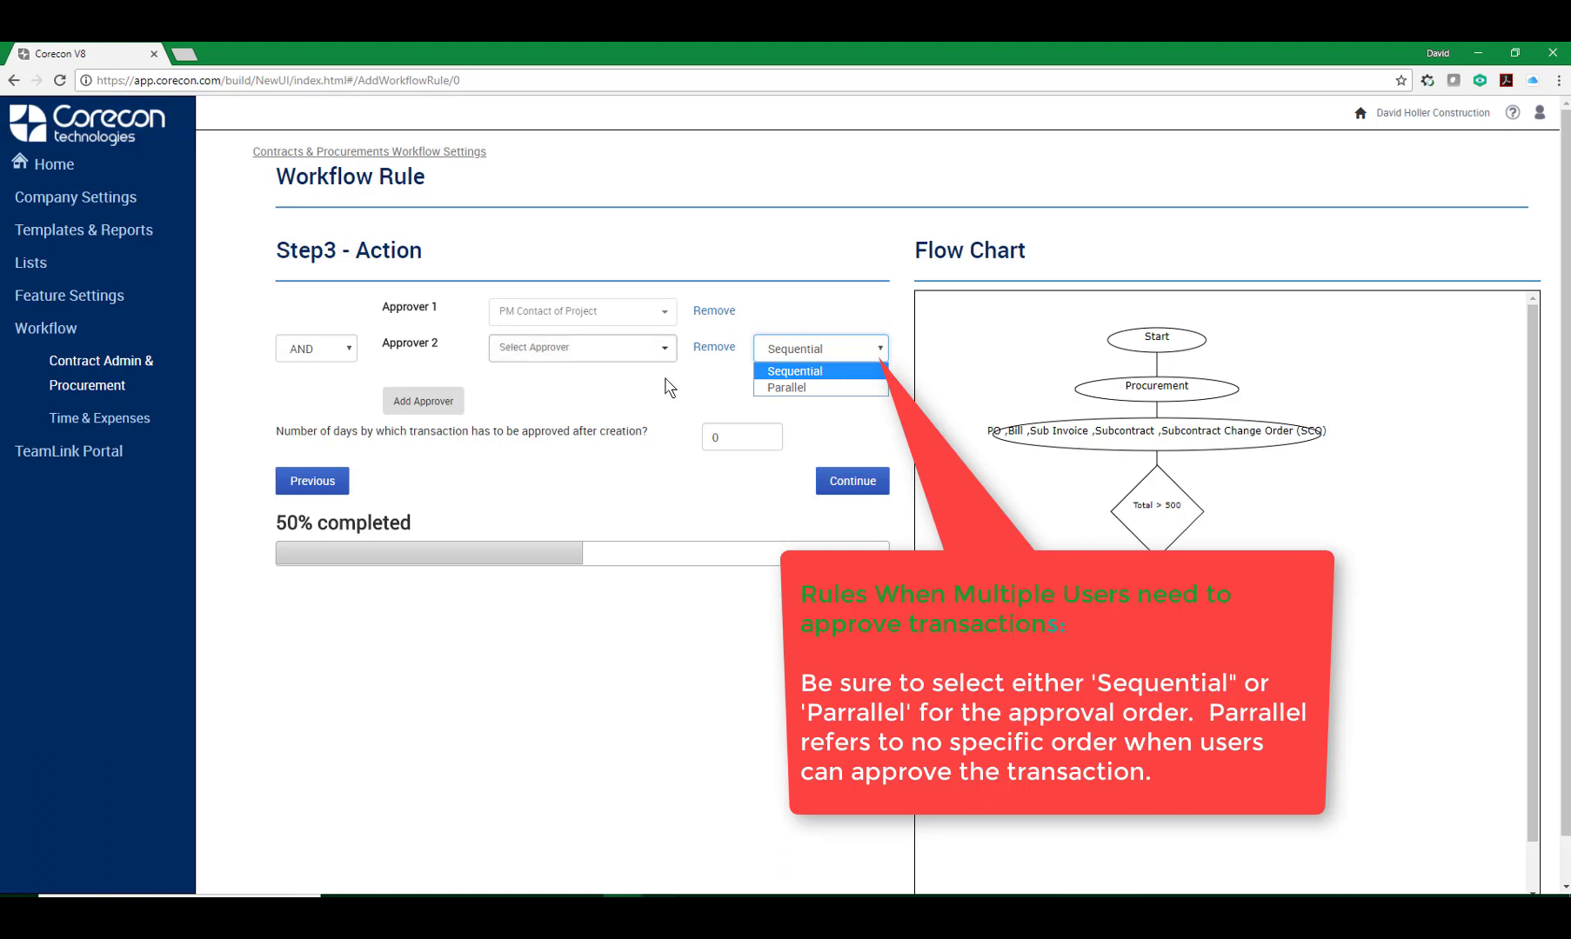
left_click(769, 388)
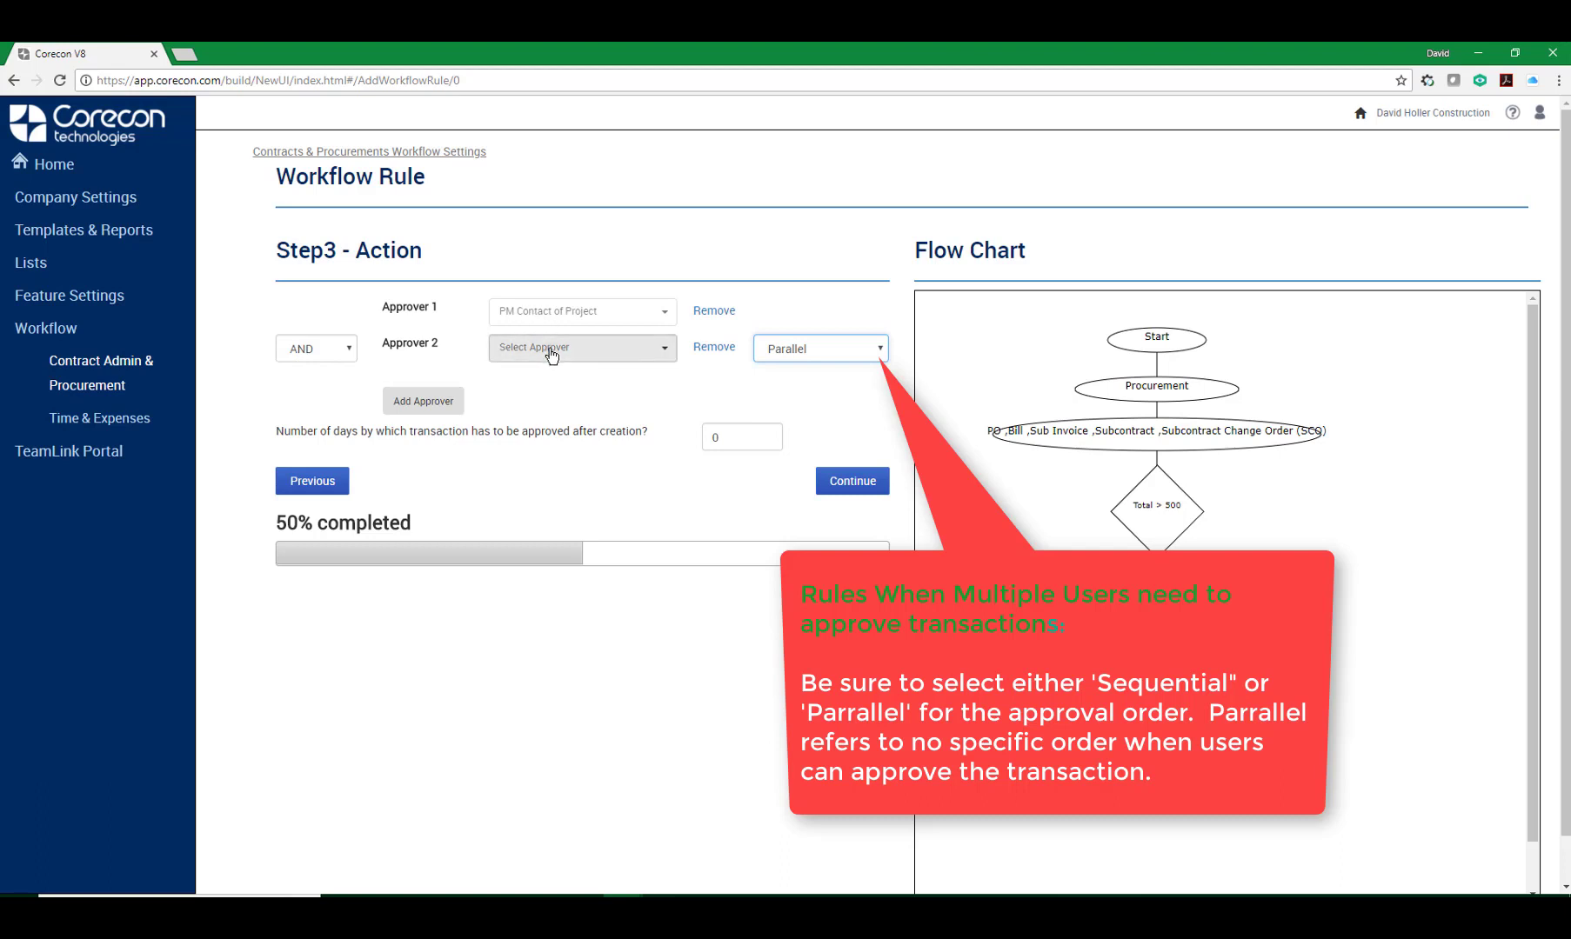
left_click(666, 350)
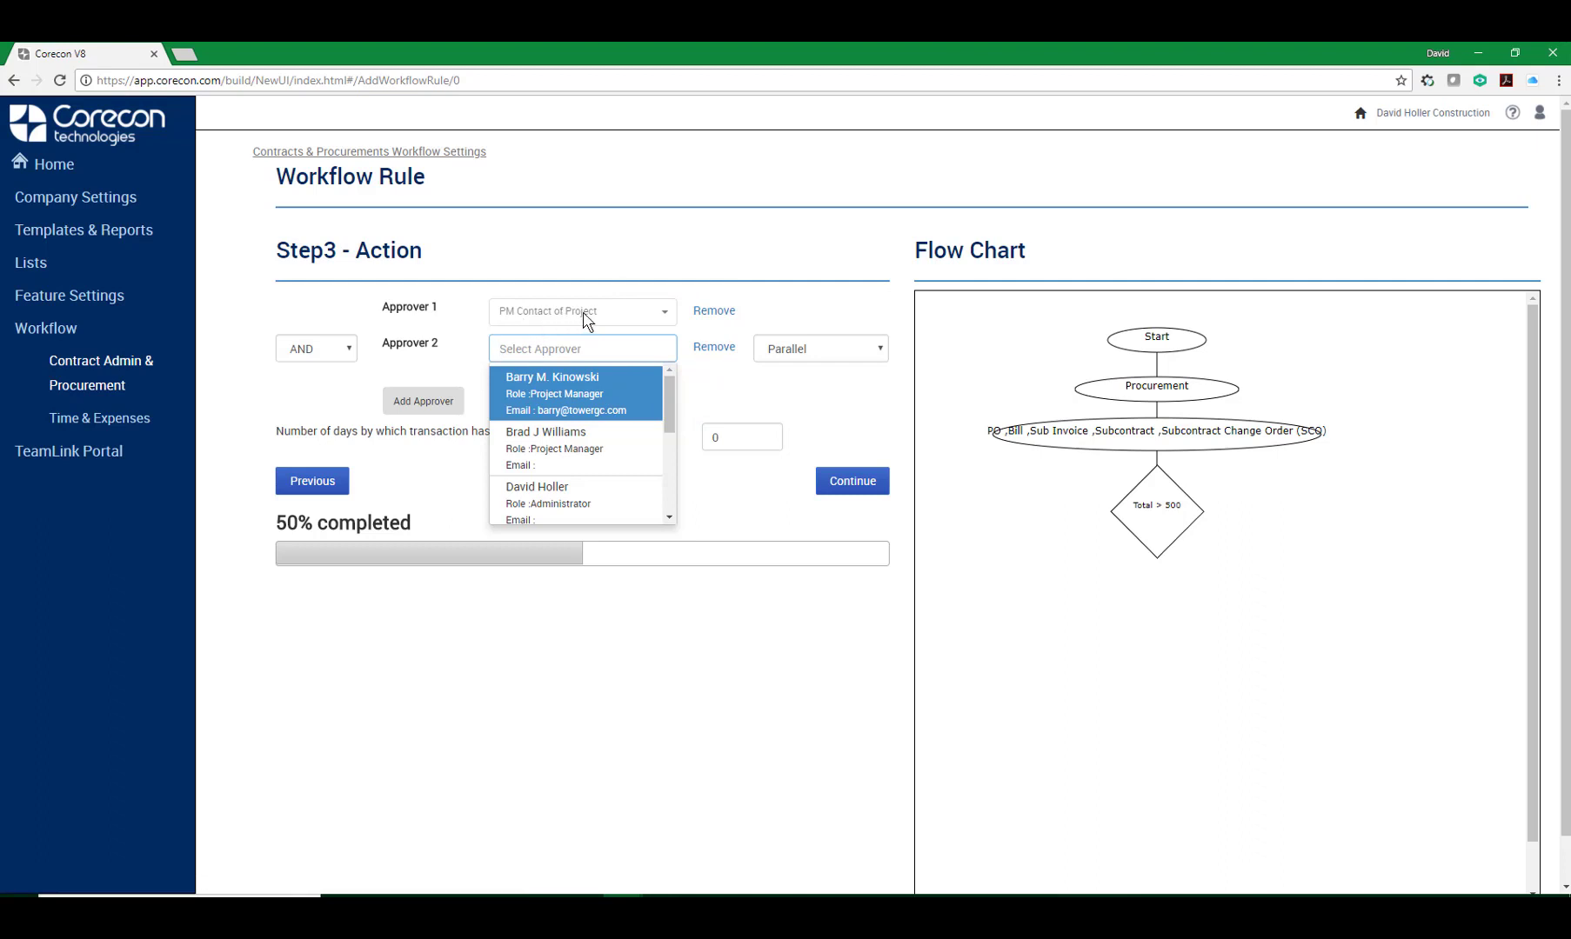
scroll(588, 401, "down", 1)
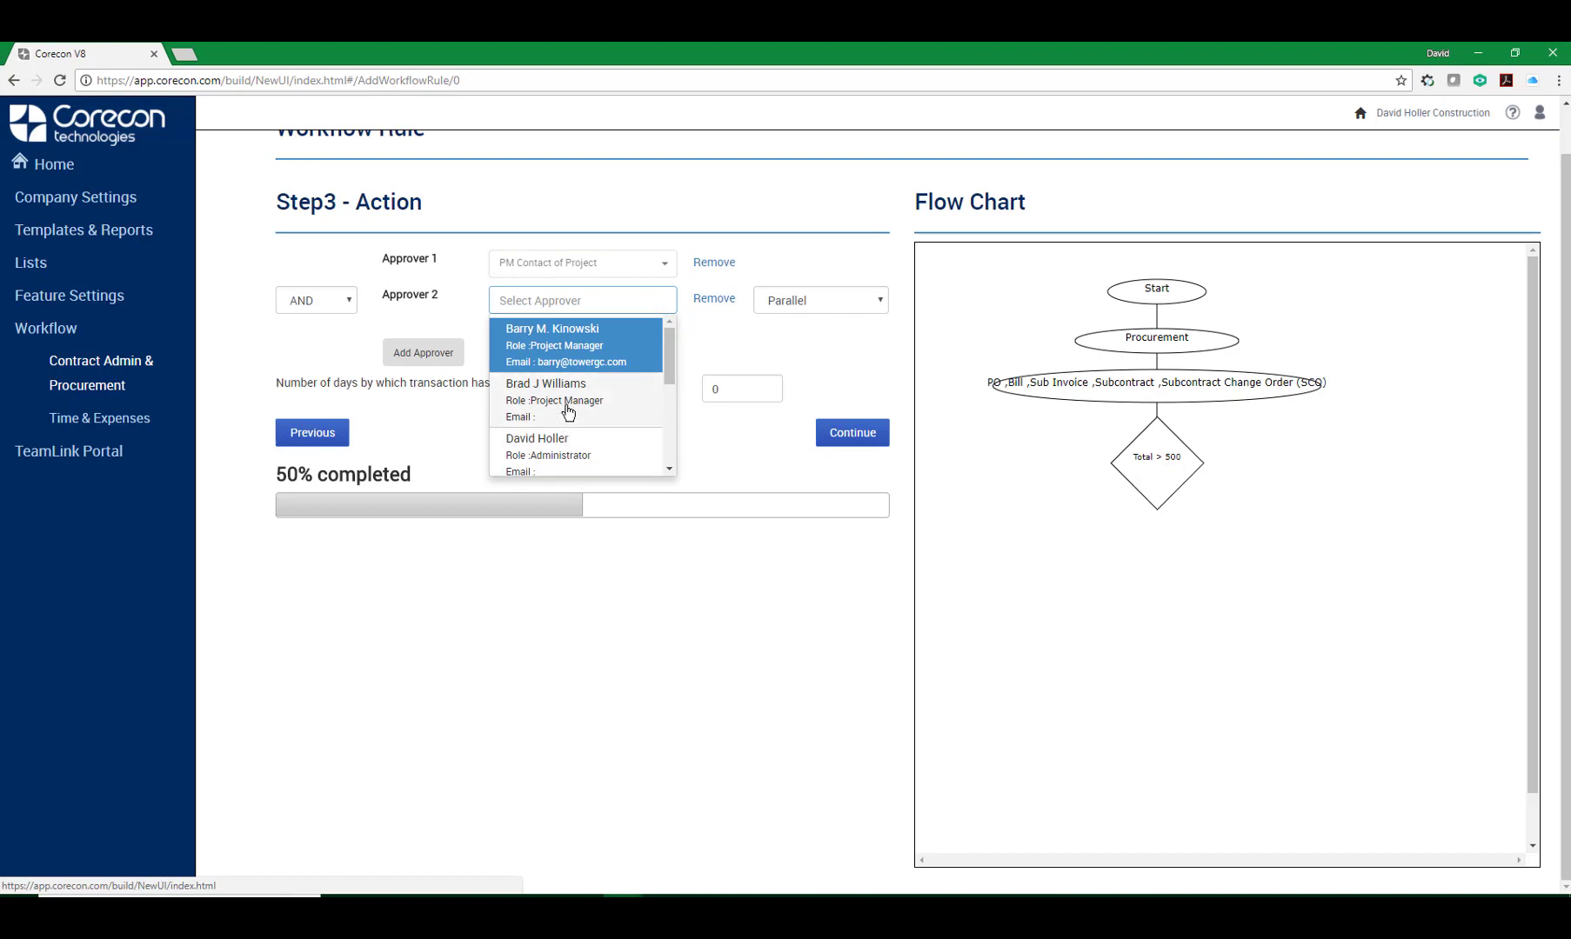
scroll(568, 410, "down", 3)
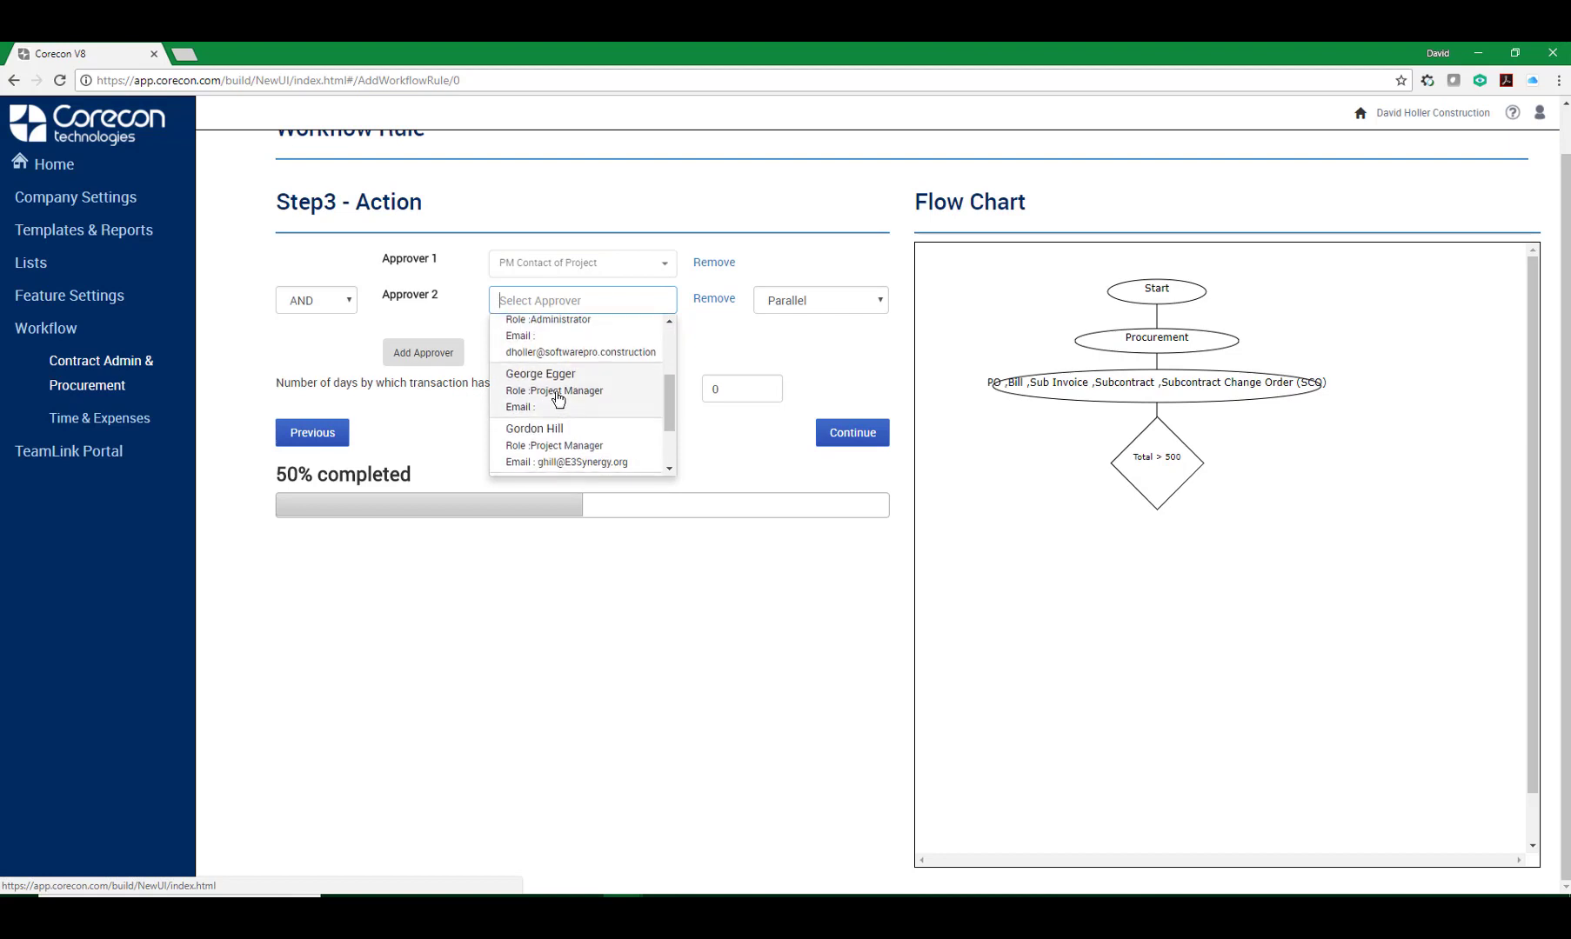
left_click(557, 398)
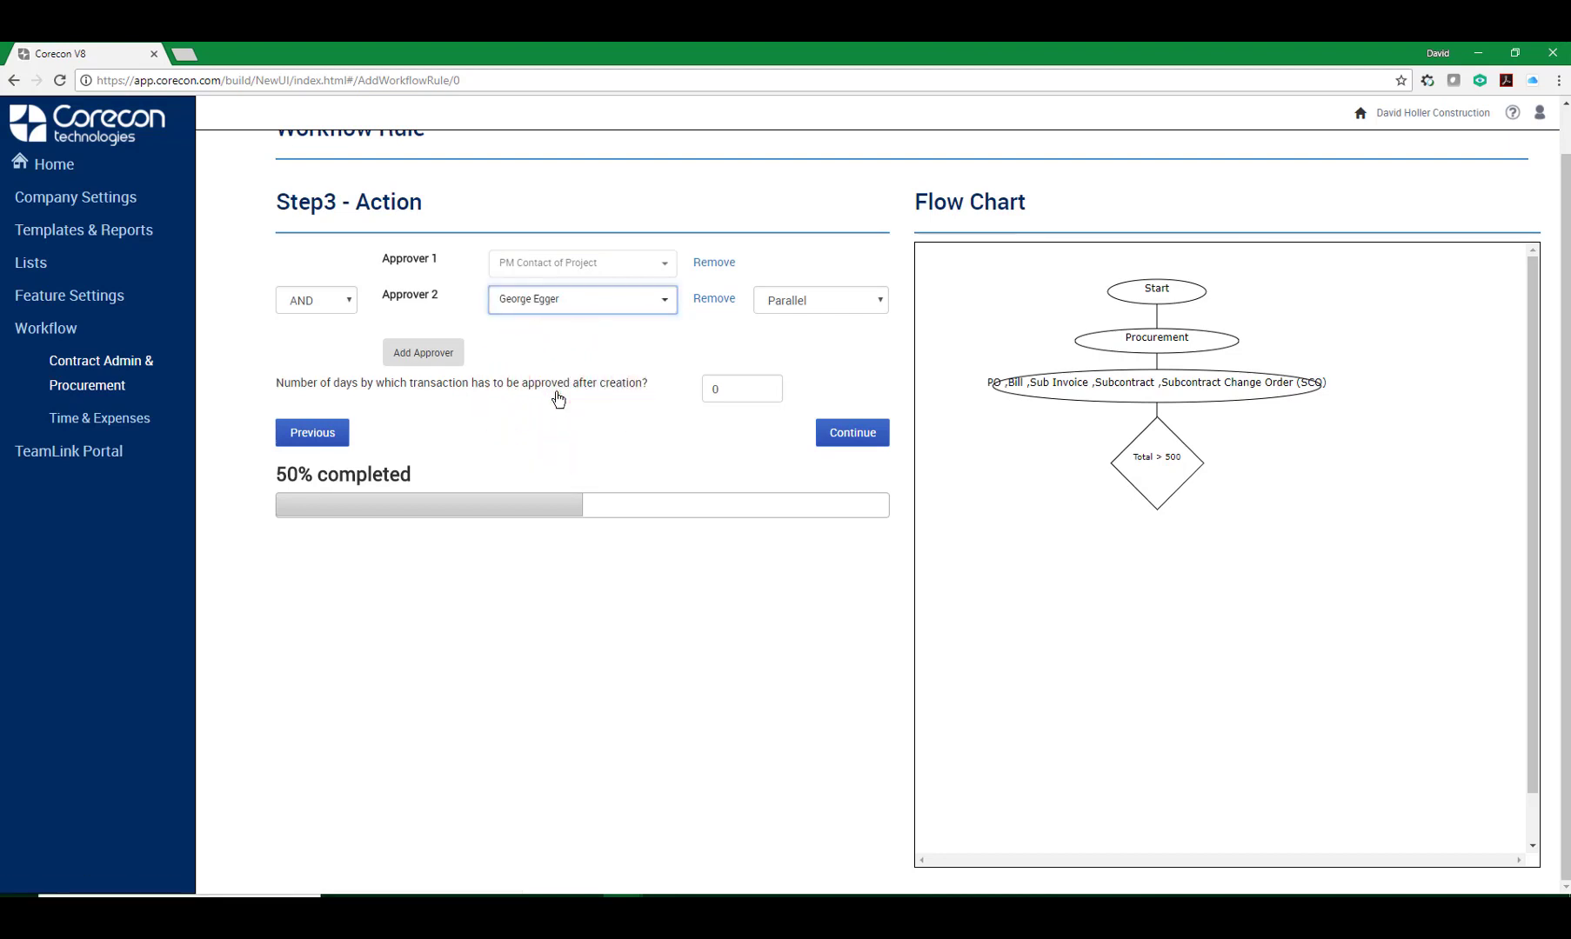
Add a third approver and select the administrator user for it.
left_click(421, 355)
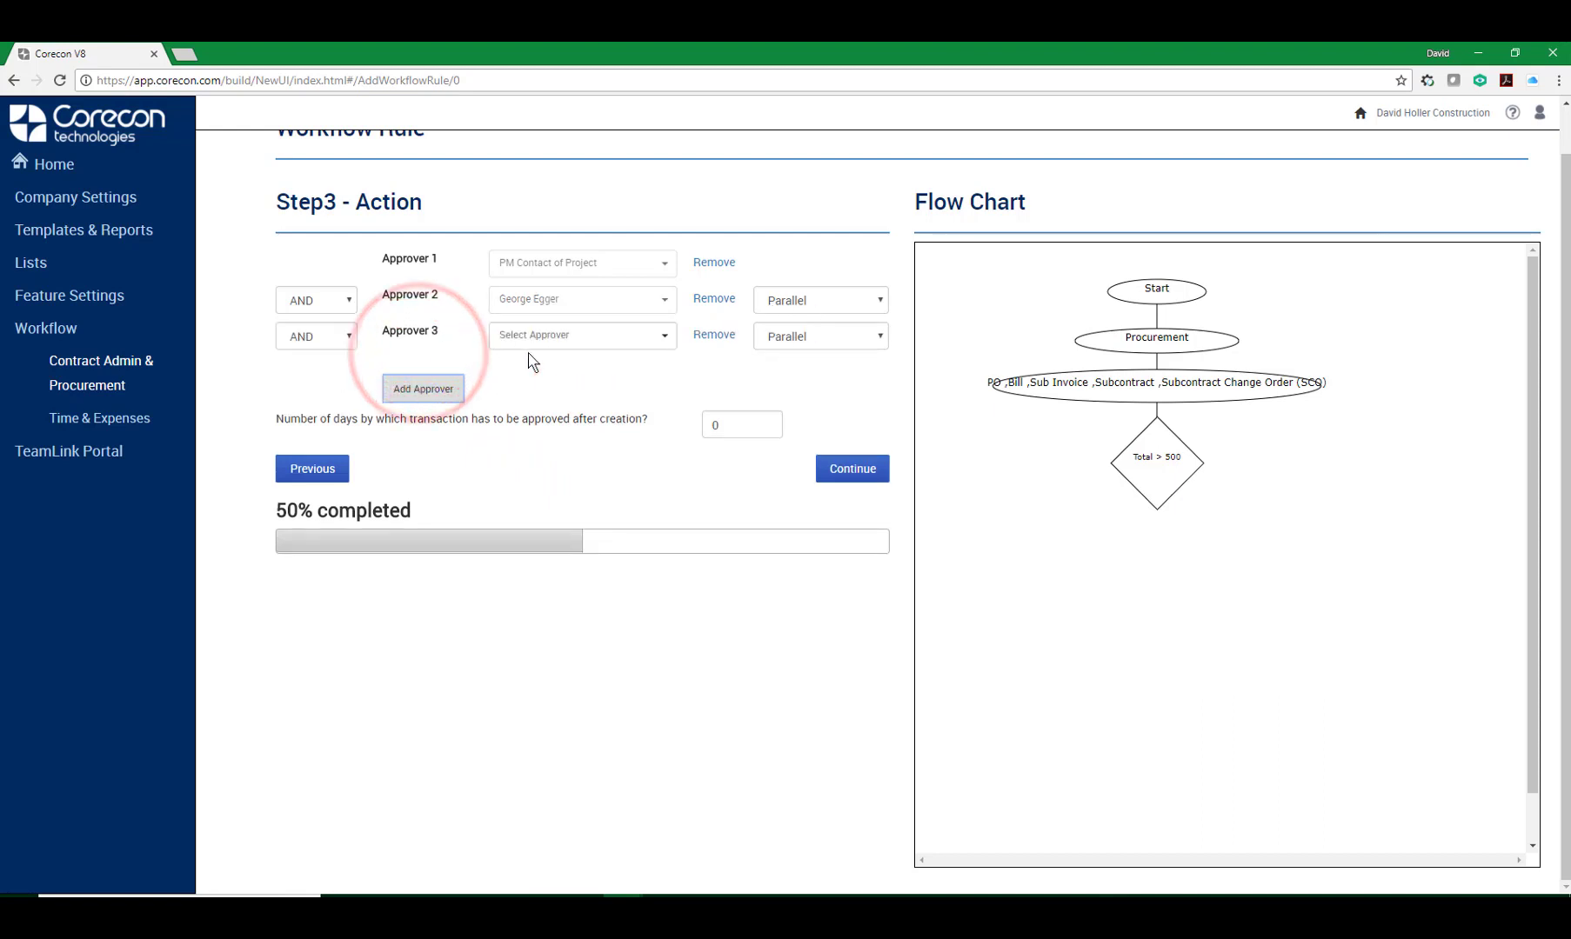
left_click(661, 346)
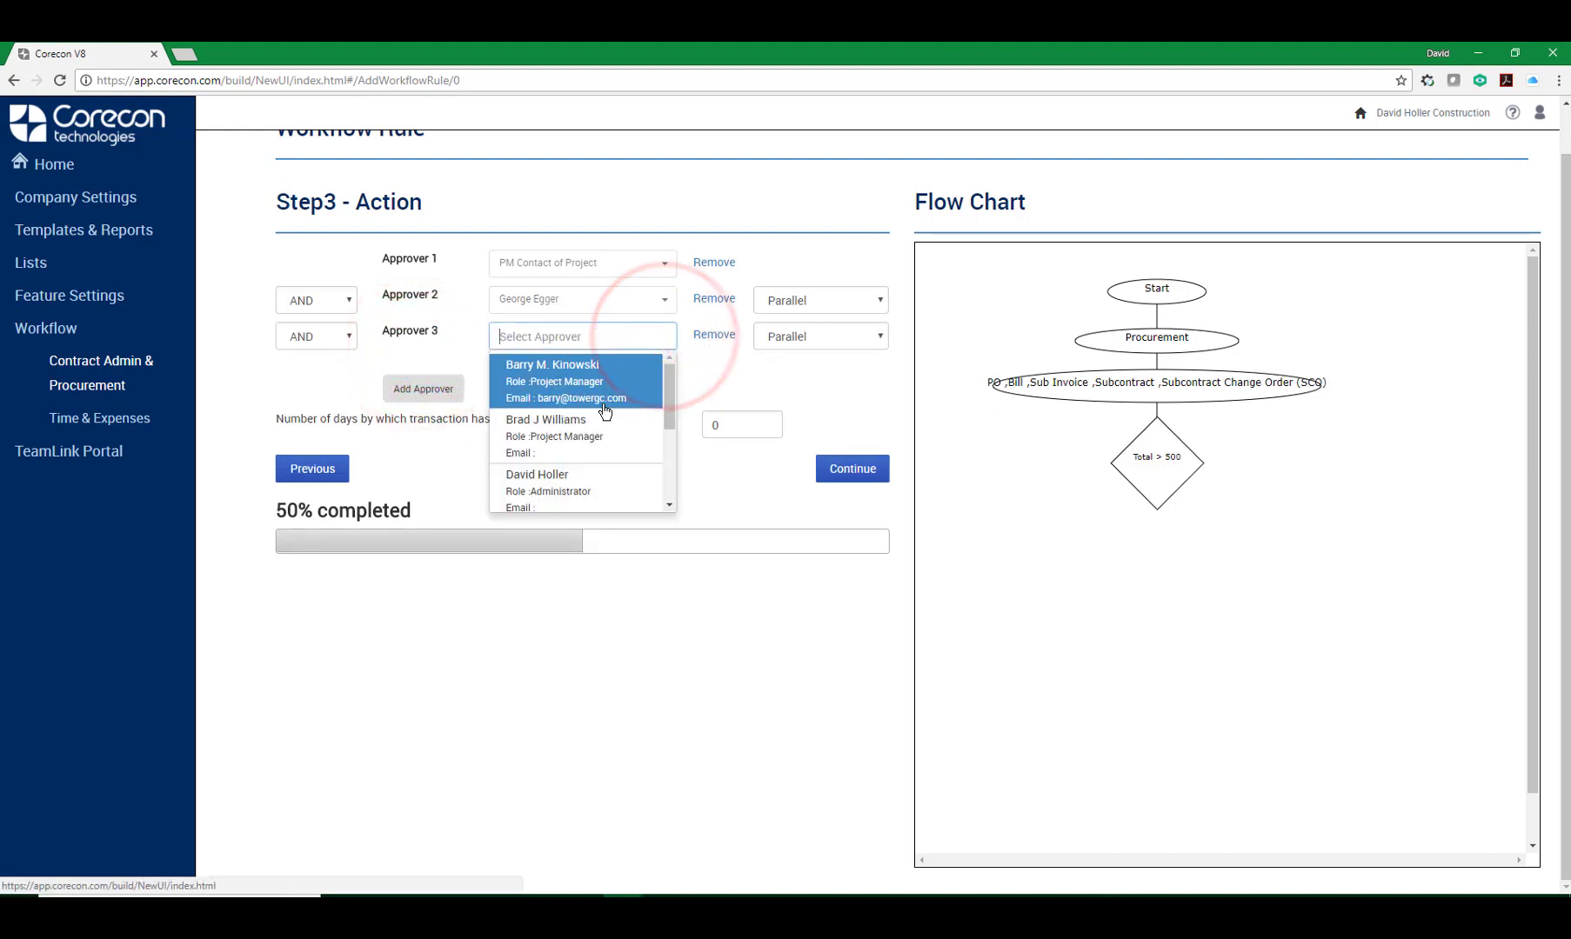
left_click(545, 478)
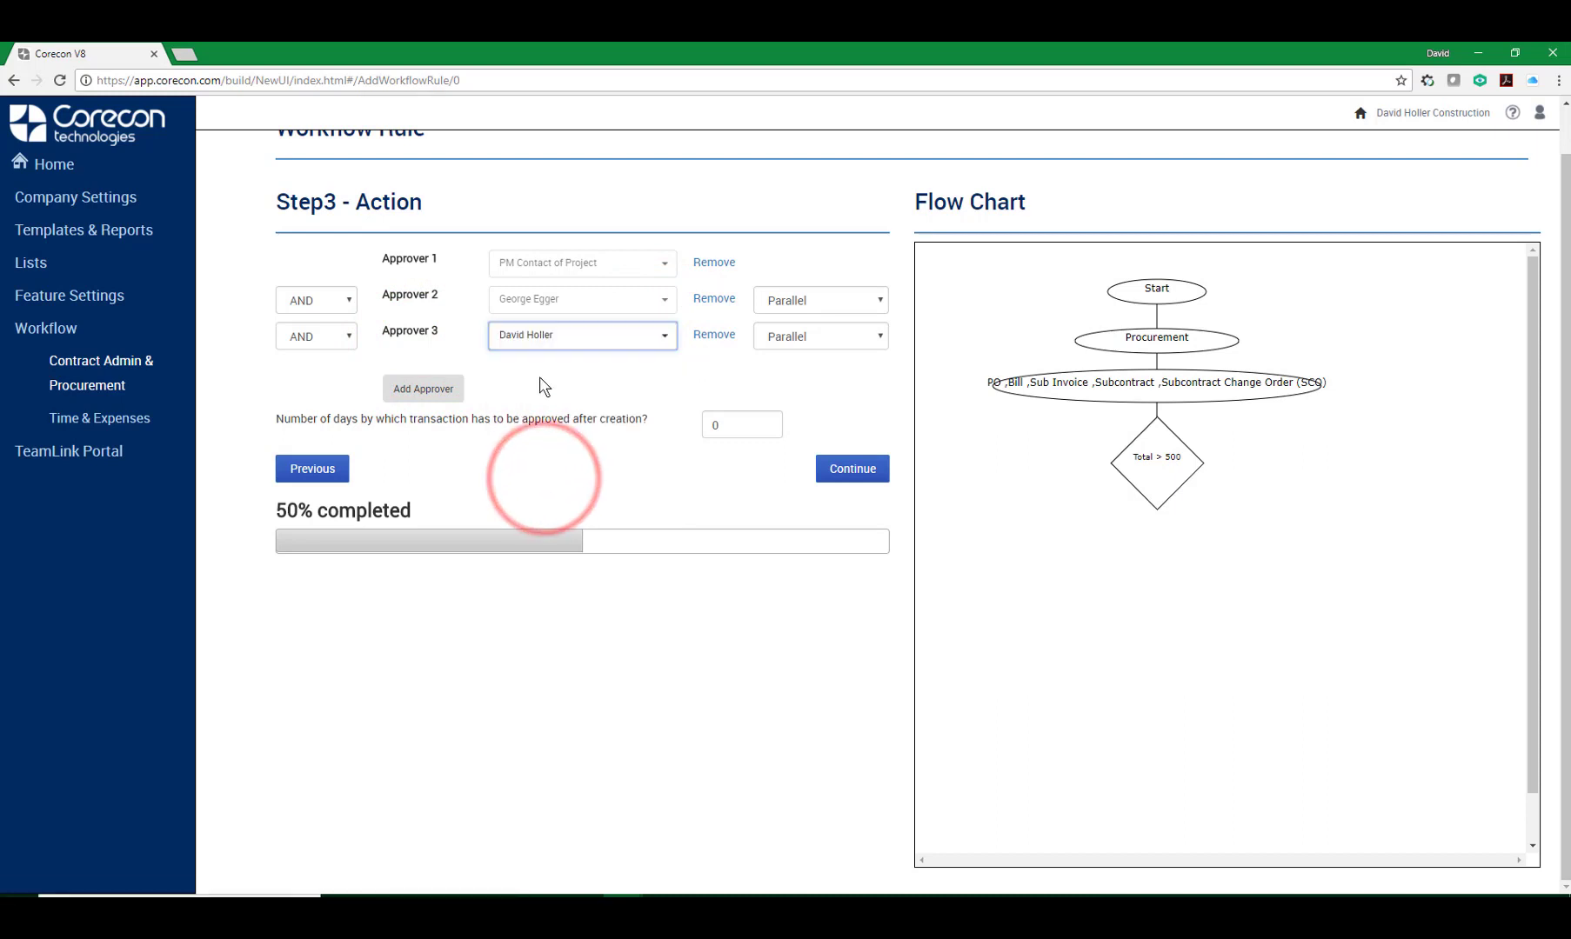
Set the number of days for approval after creation to 2 and continue to the flow chart preview.
left_click(729, 425)
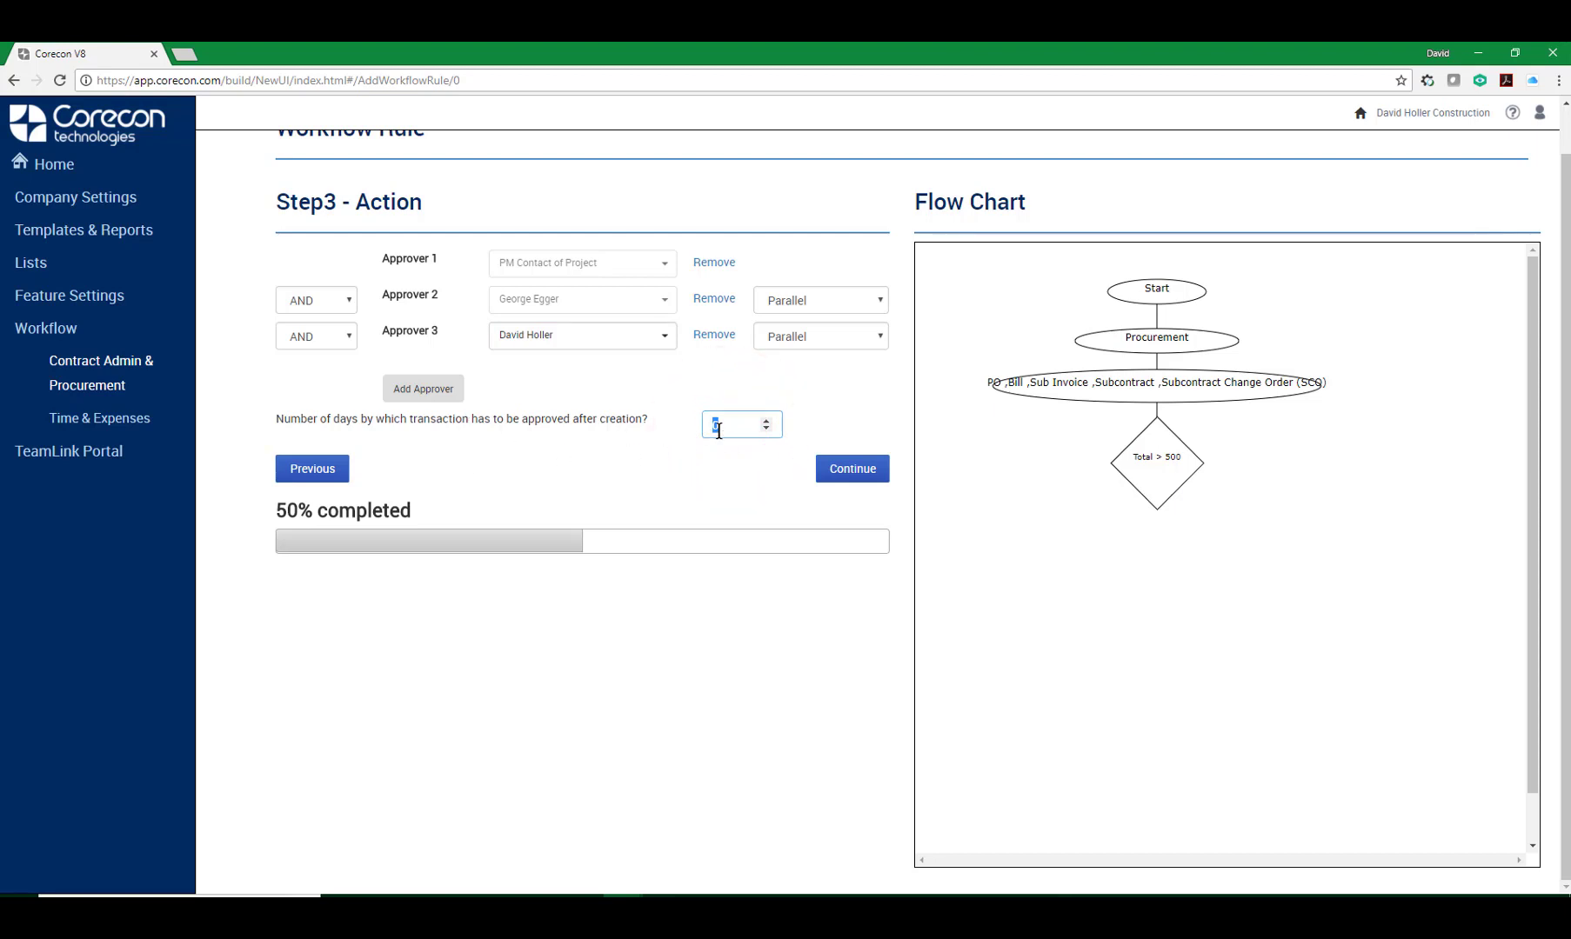
left_click(732, 431)
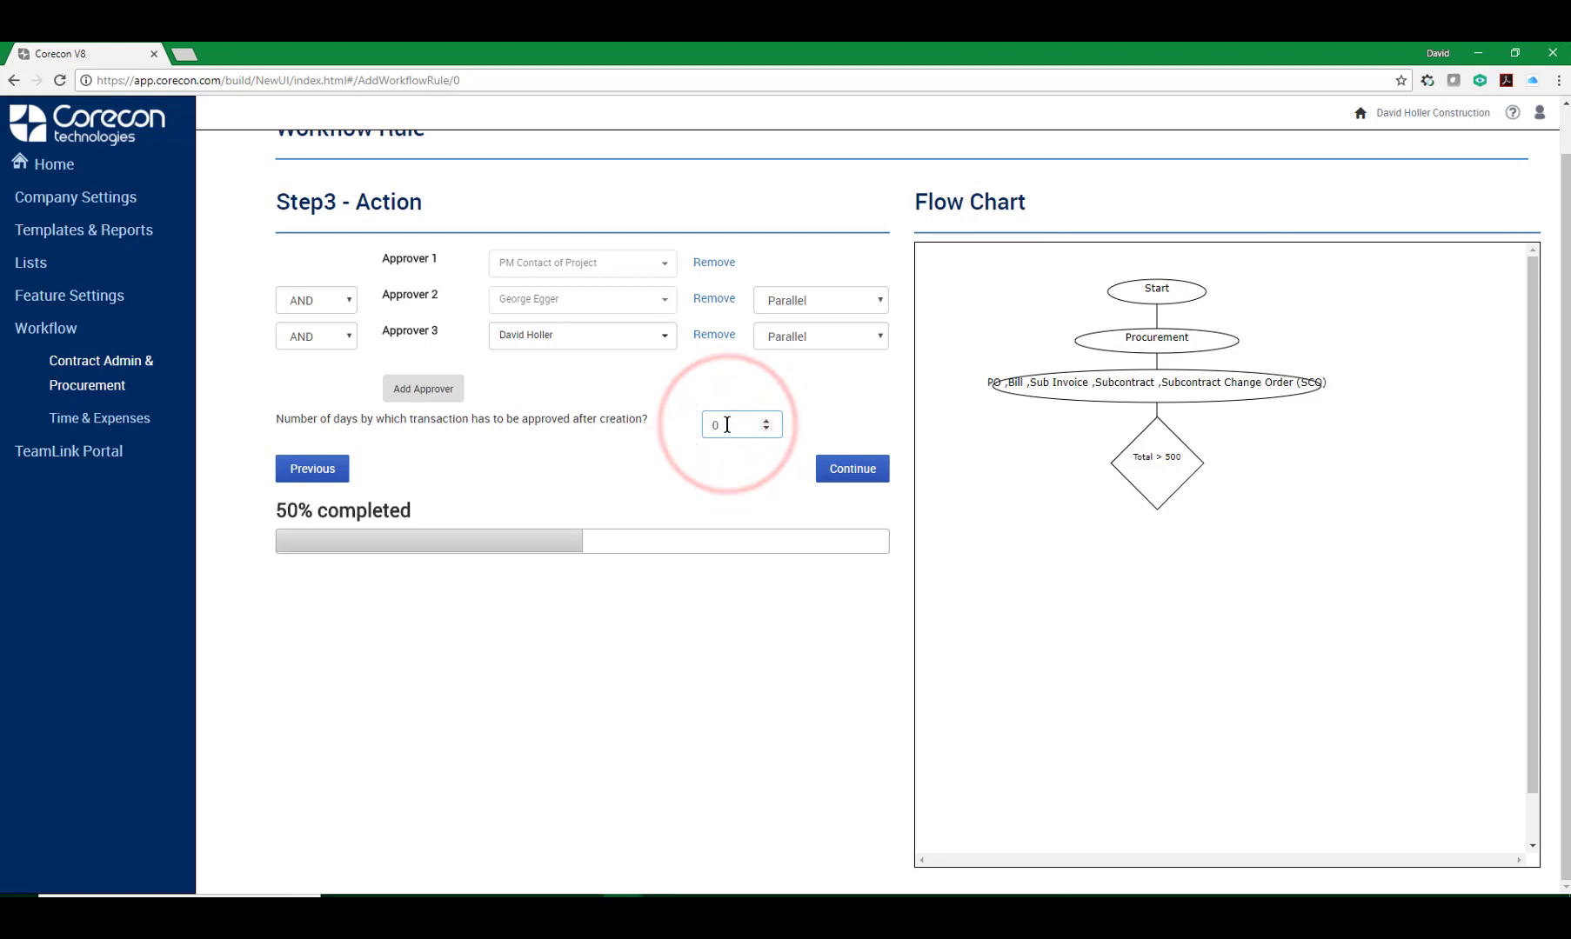
type("2")
left_click_drag(731, 427, 702, 425)
type("2")
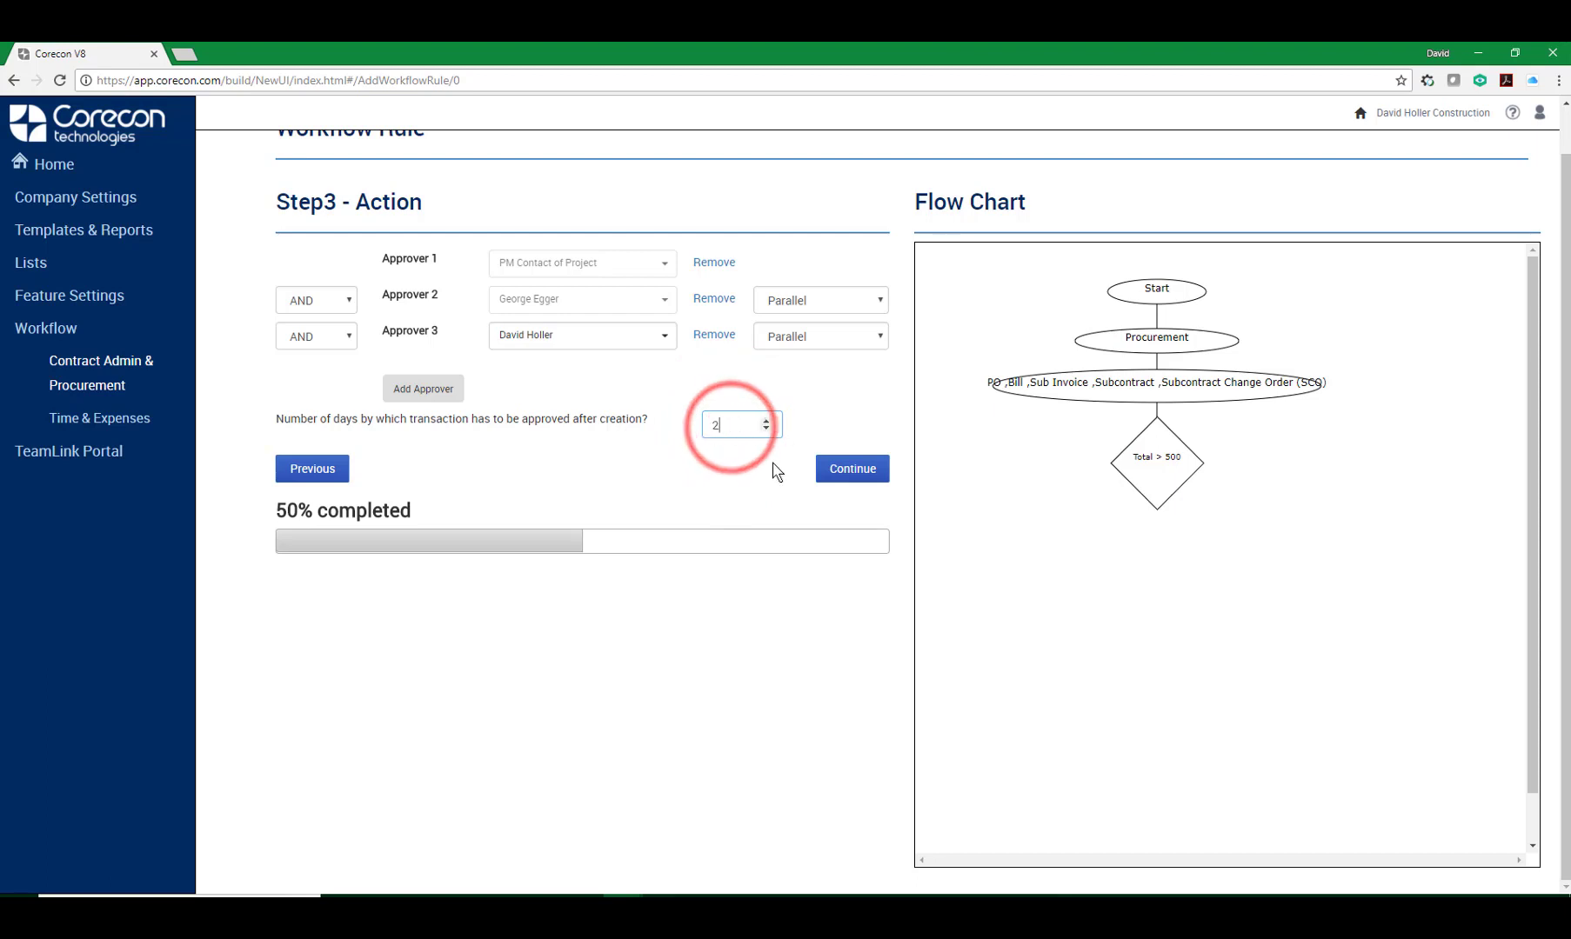
left_click(844, 472)
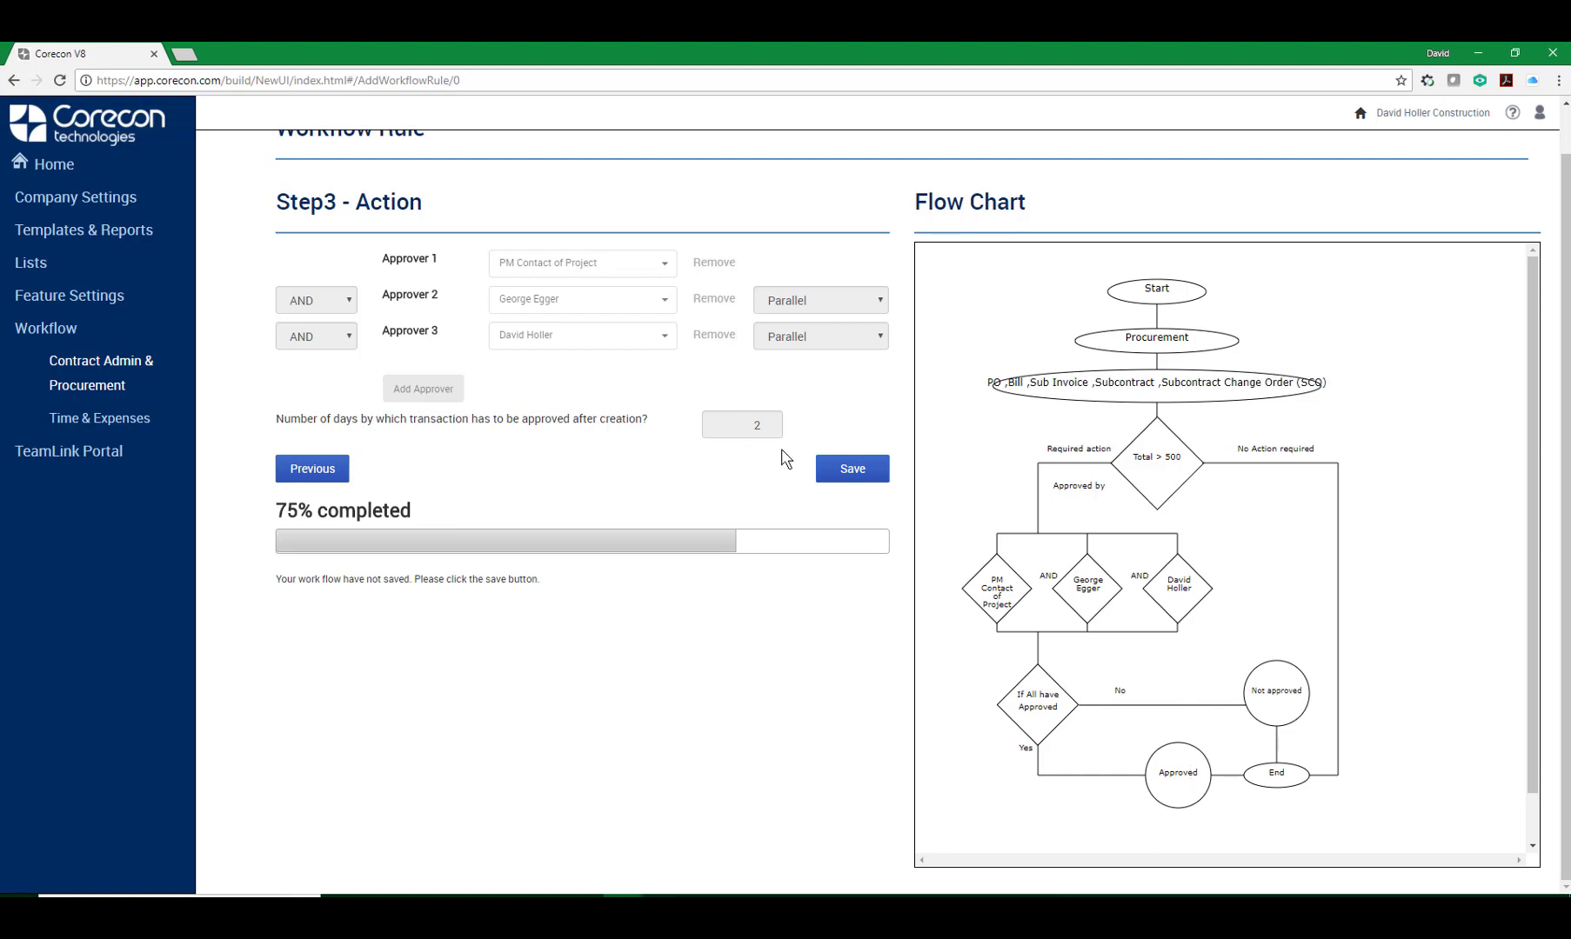
Go back and change the approver connectors to OR, then continue to preview the flow chart.
left_click(320, 471)
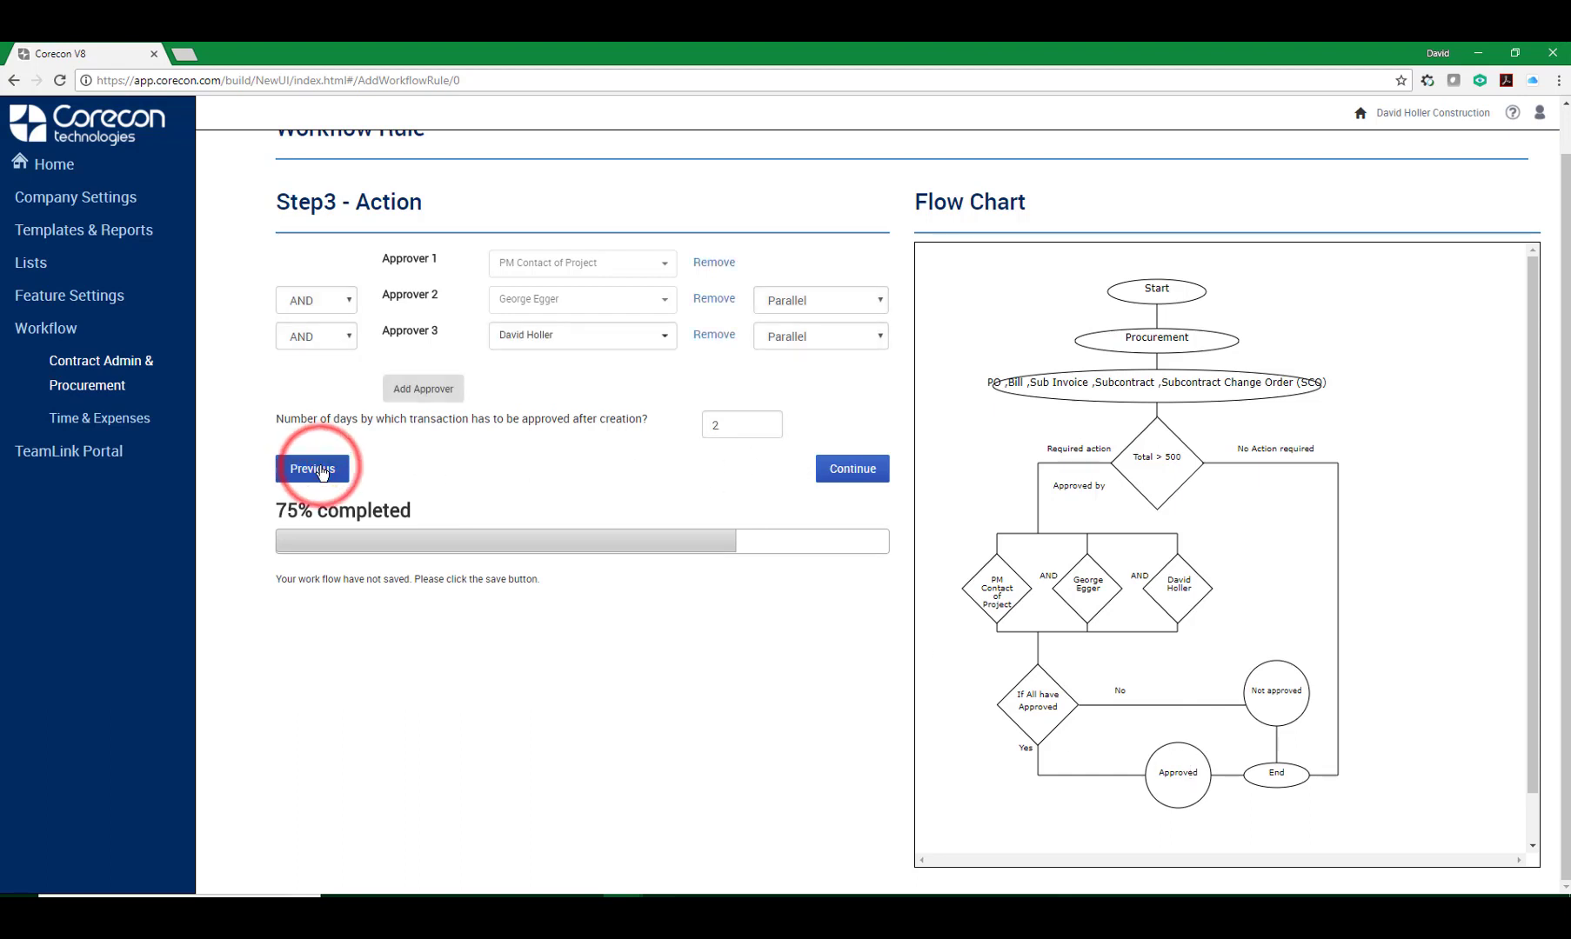
left_click(337, 301)
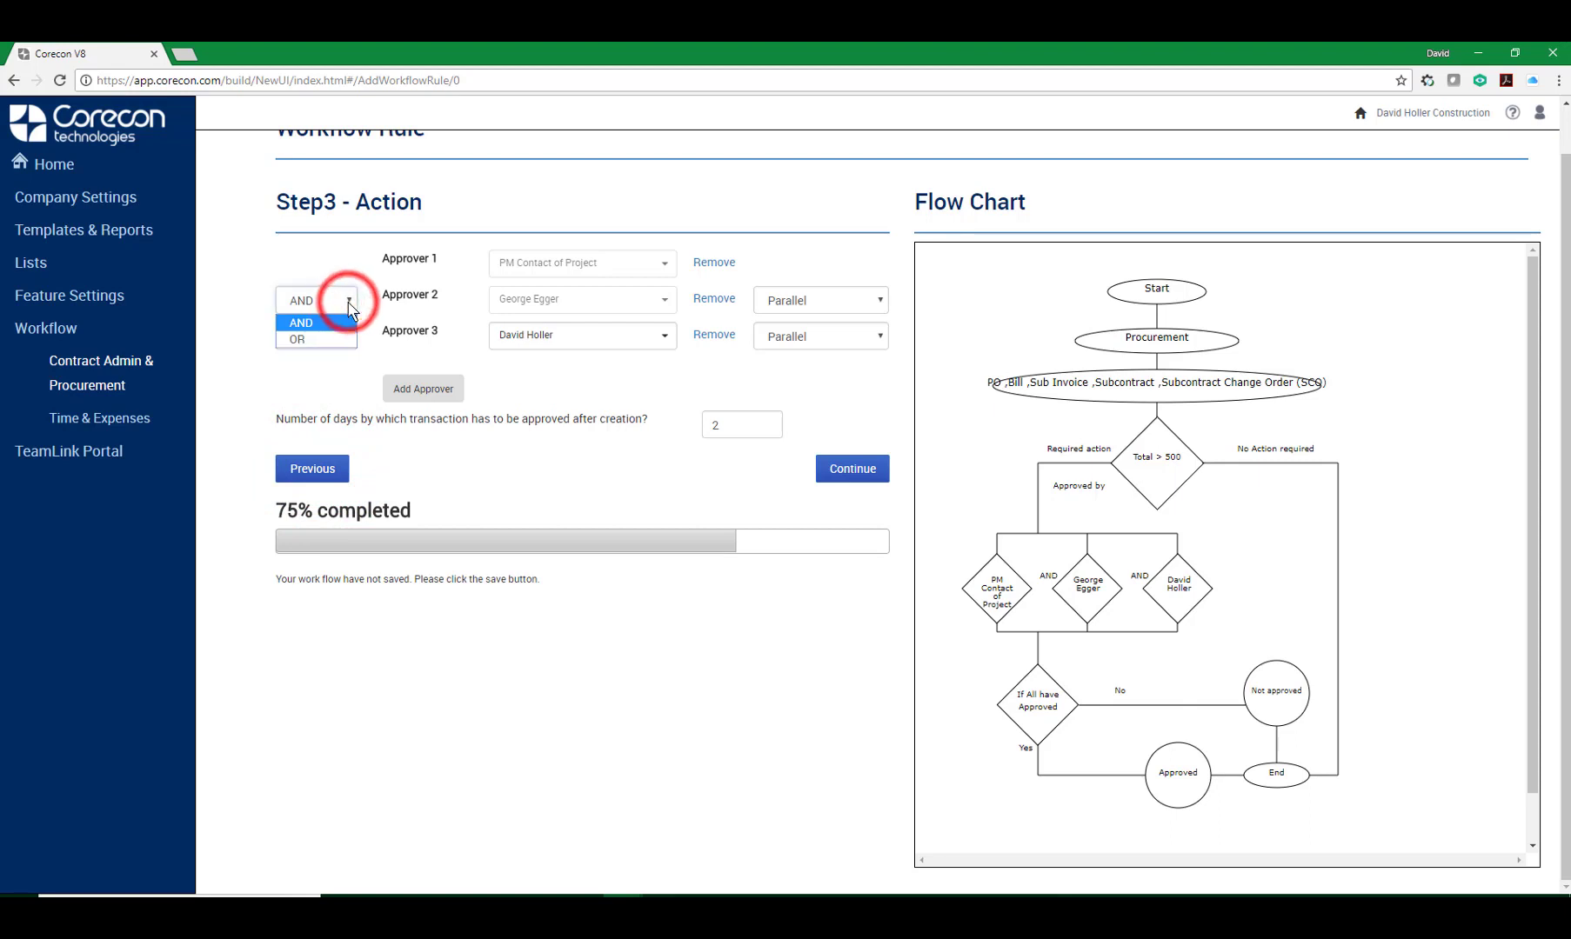
left_click(311, 344)
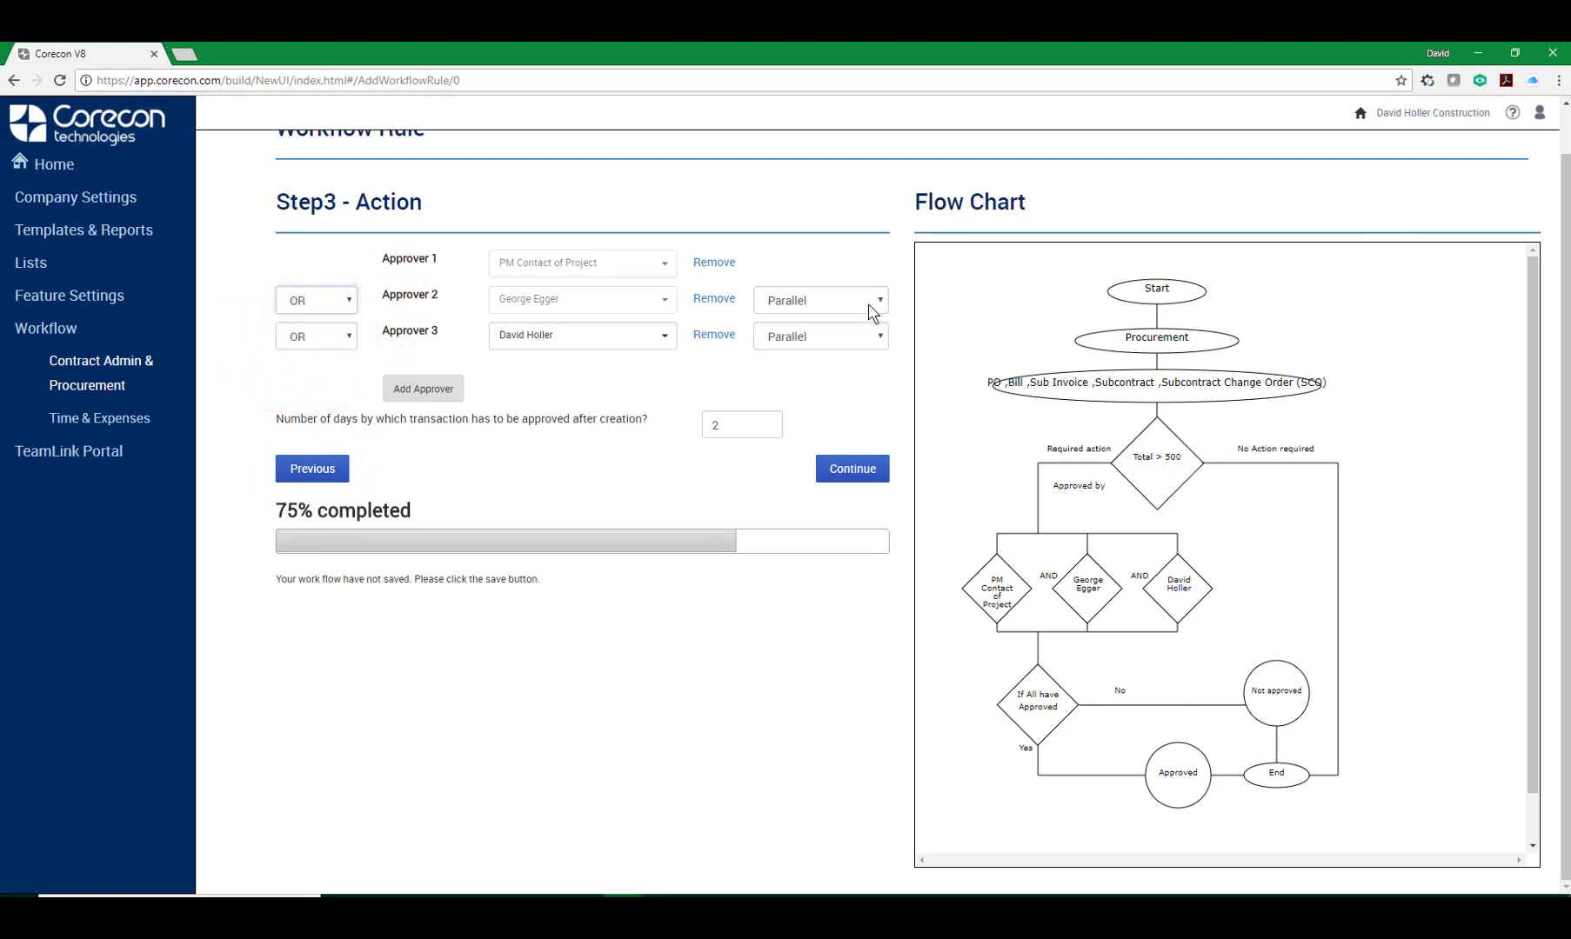
left_click(840, 478)
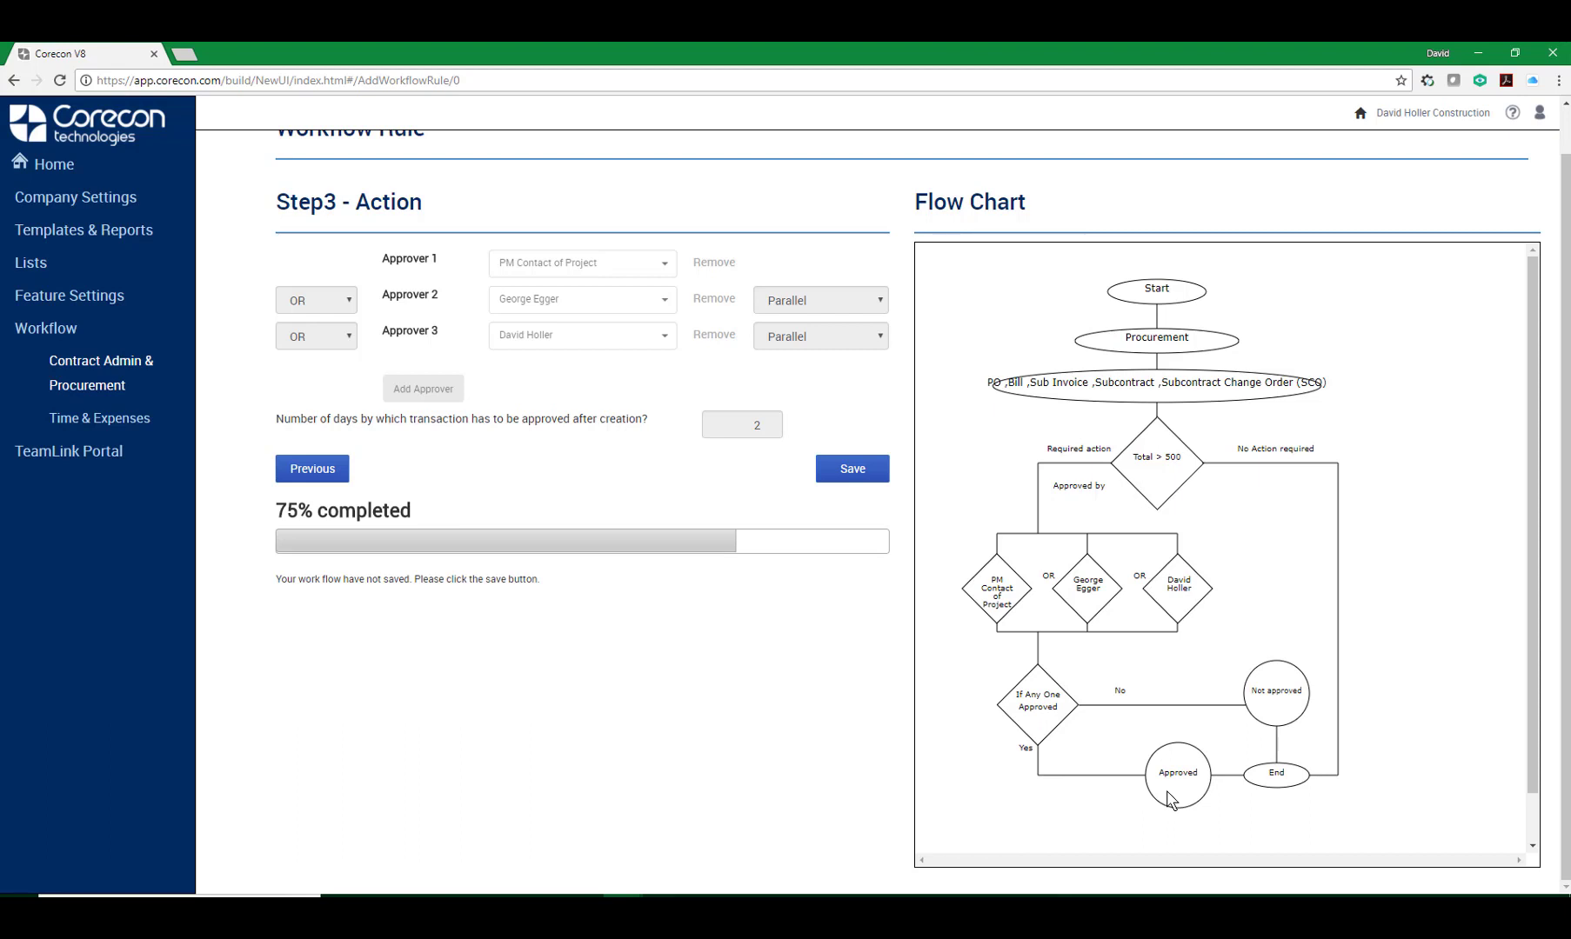
Go back, switch the approver connectors back to AND and continue to the sequential flow chart.
left_click(318, 474)
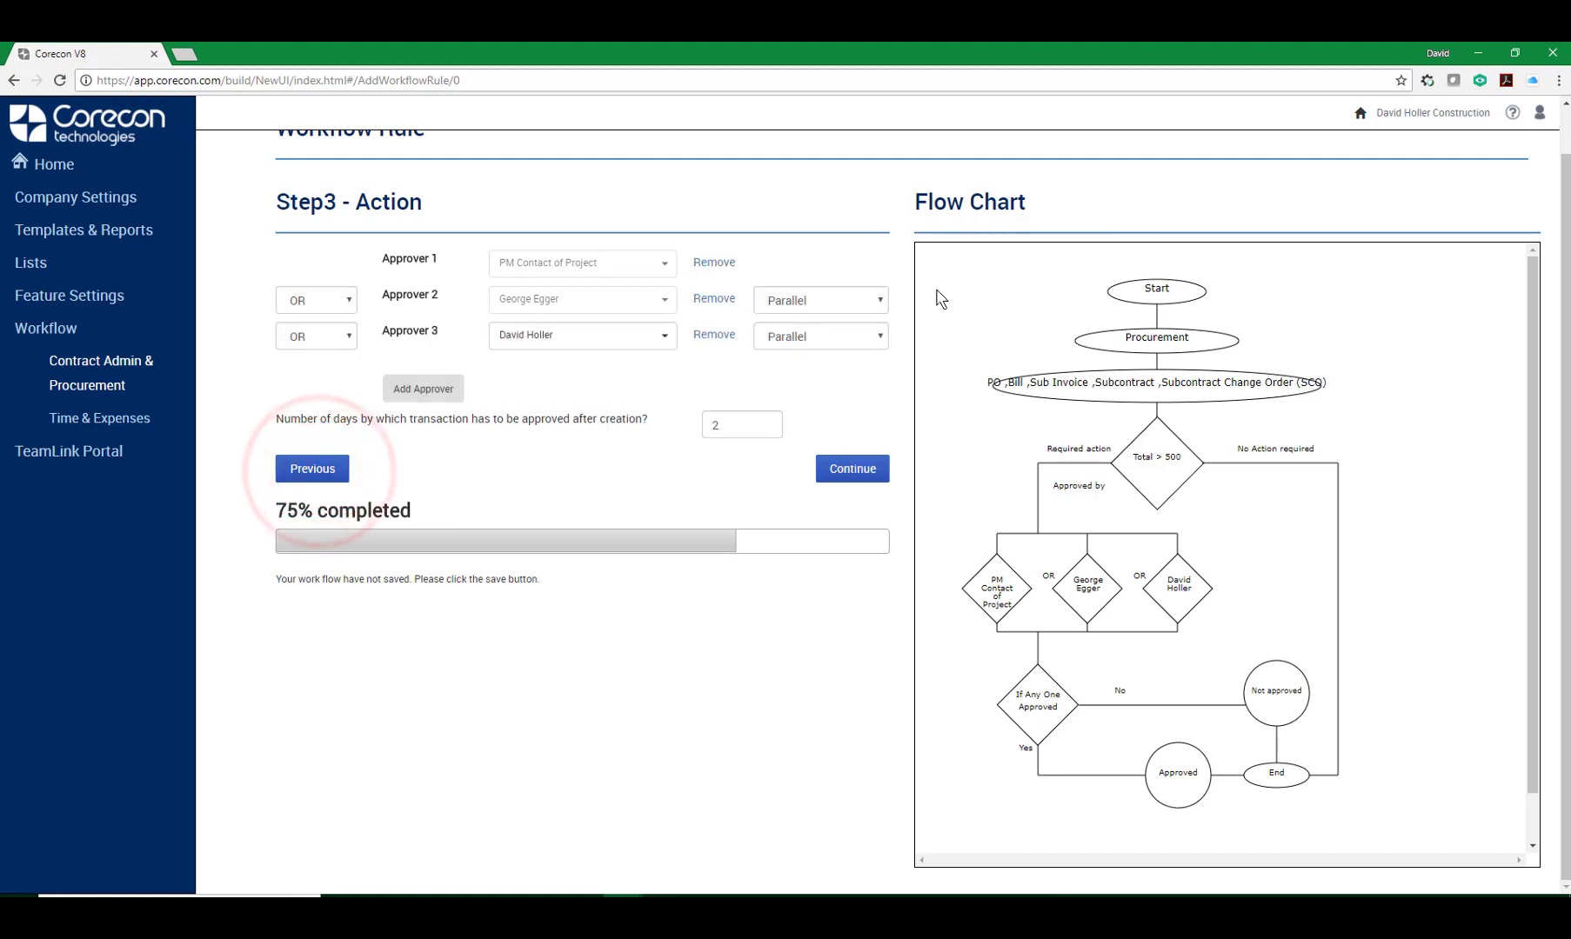
left_click(349, 301)
left_click(320, 322)
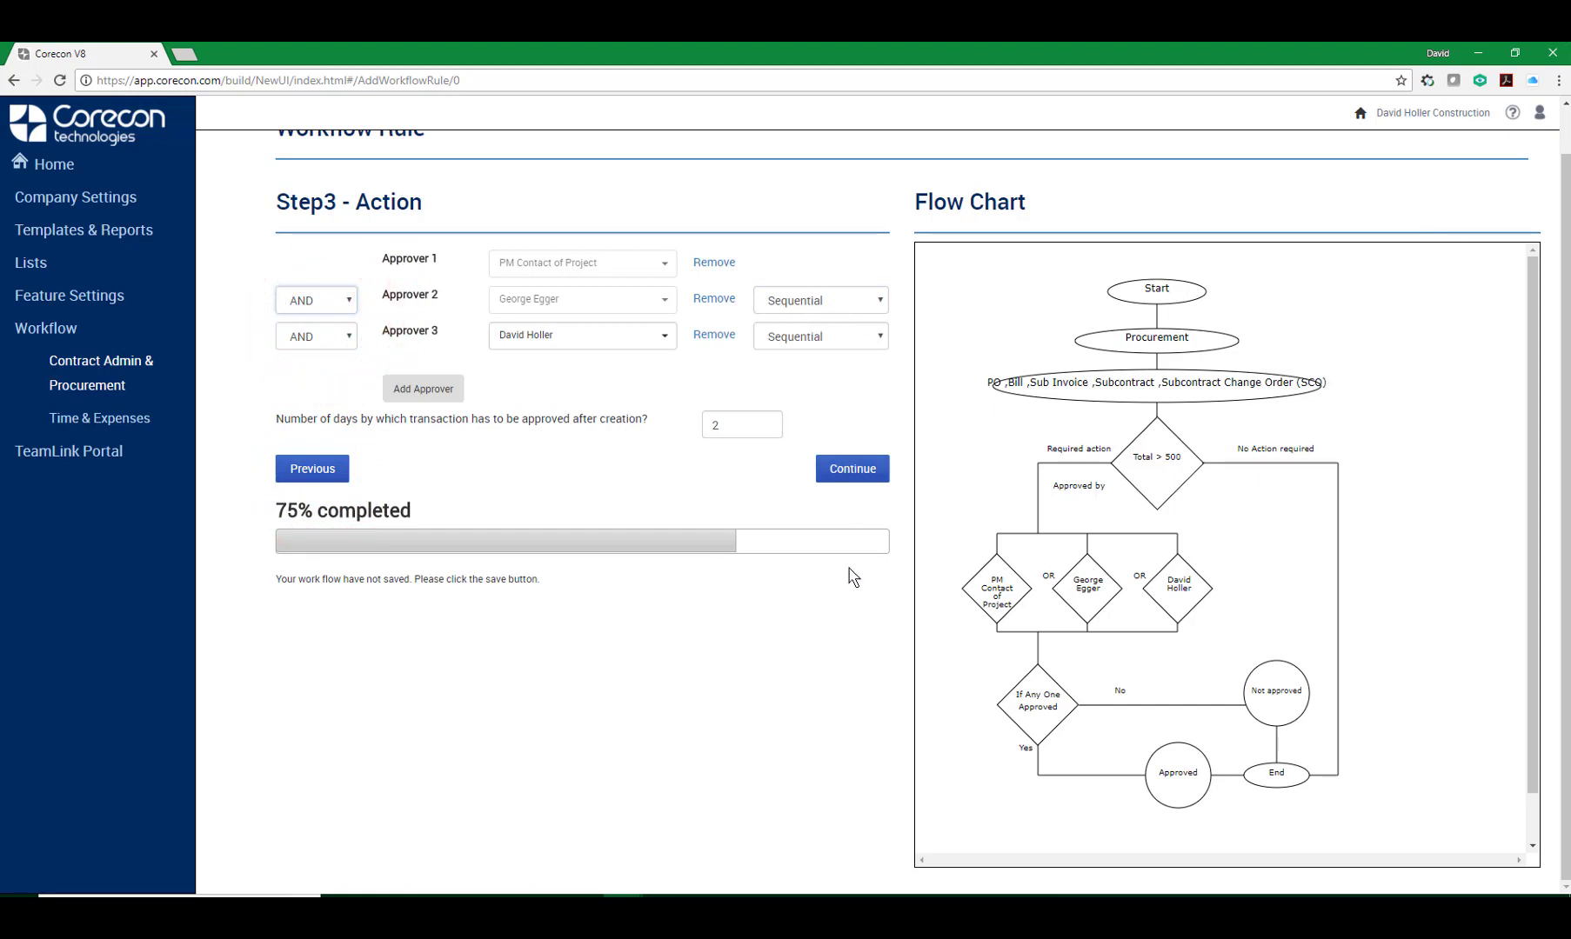
left_click(853, 470)
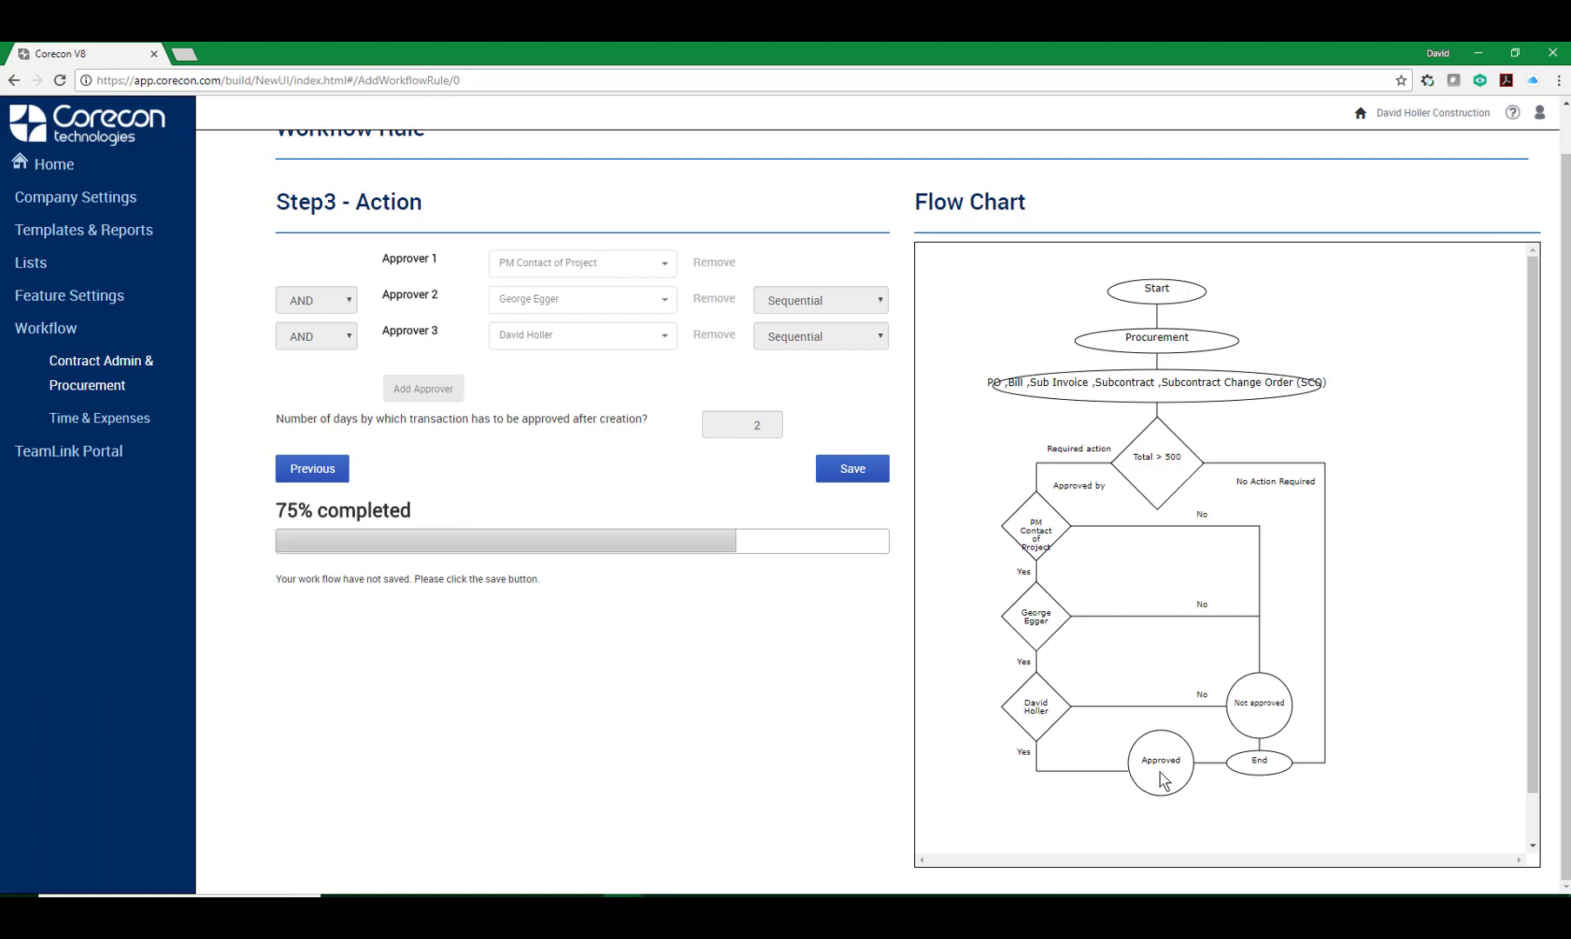
Save the Procurement workflow rule and confirm.
left_click(904, 897)
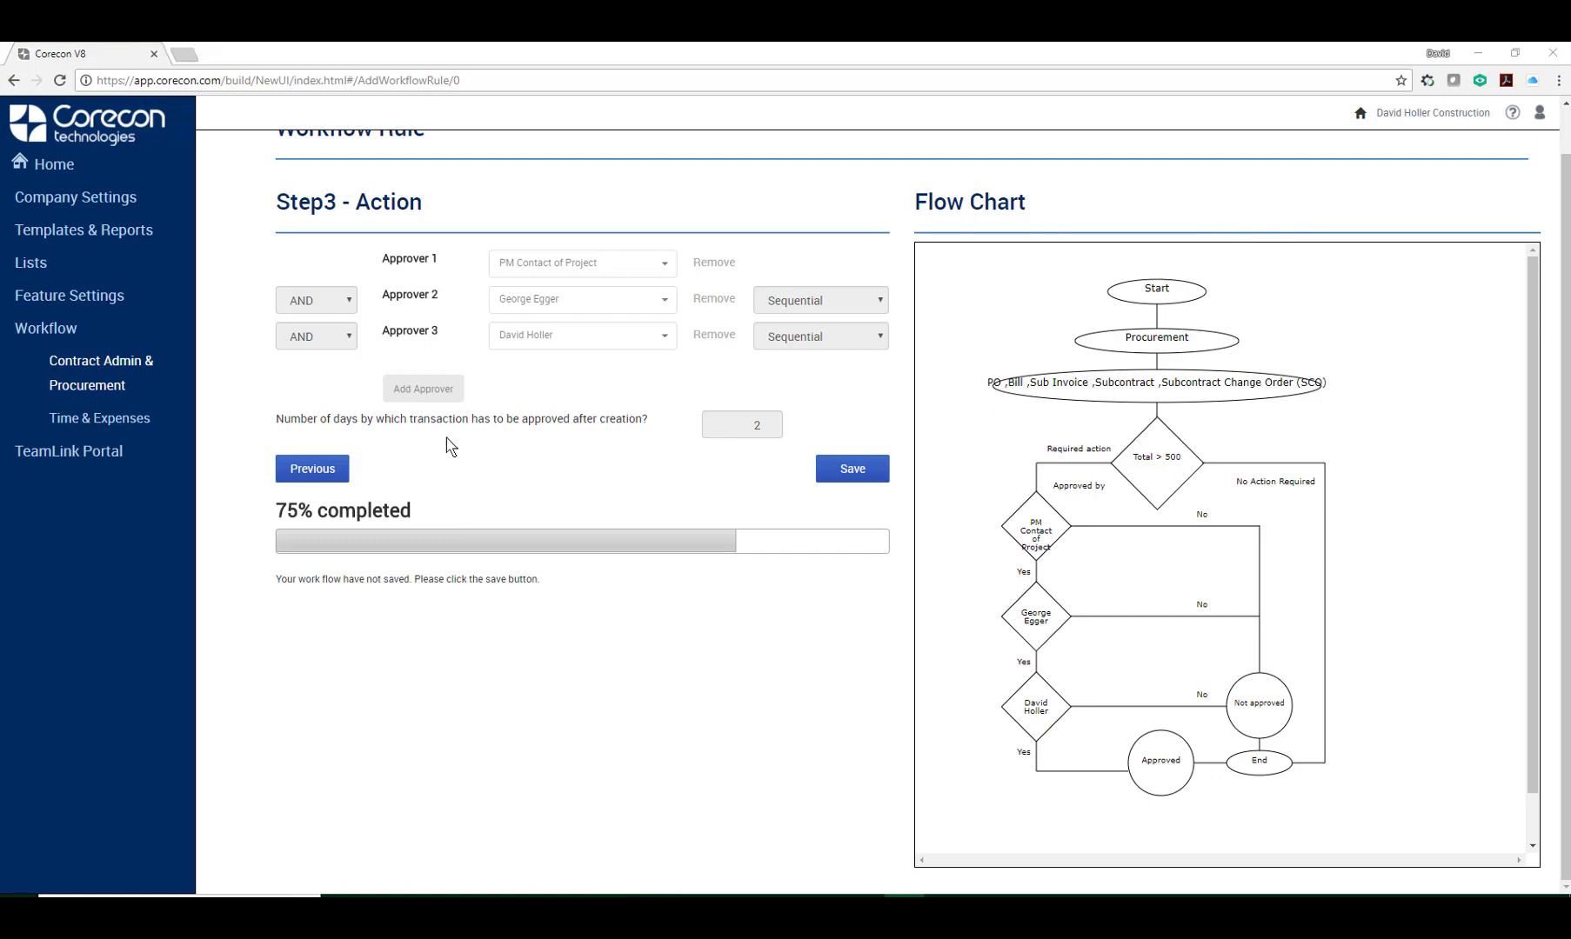
left_click(861, 474)
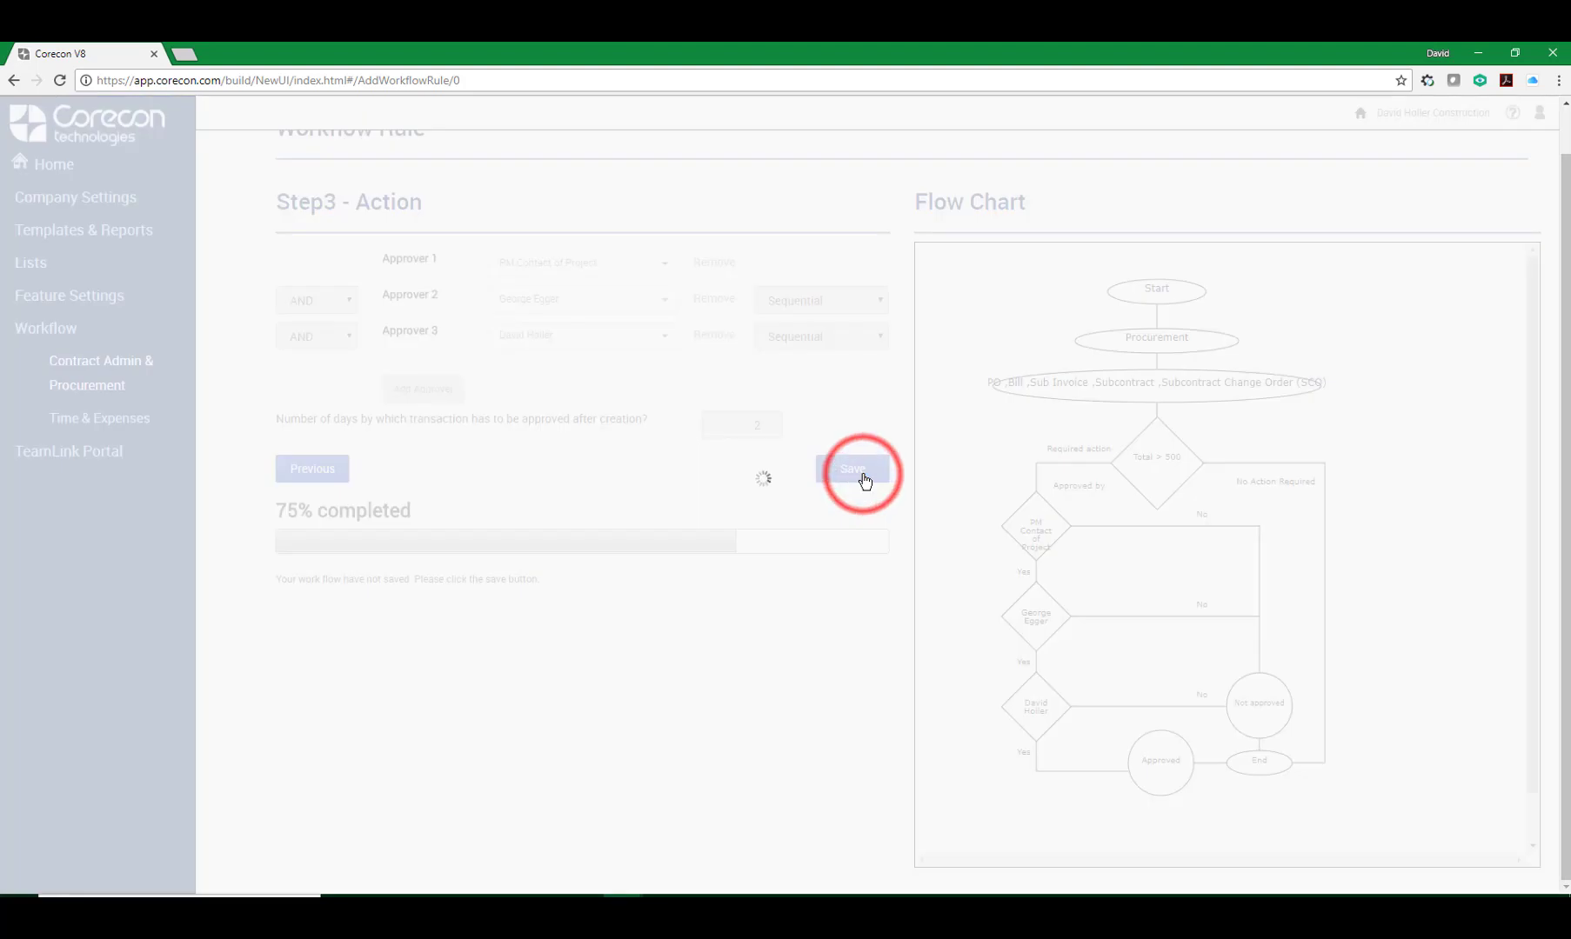
left_click(902, 165)
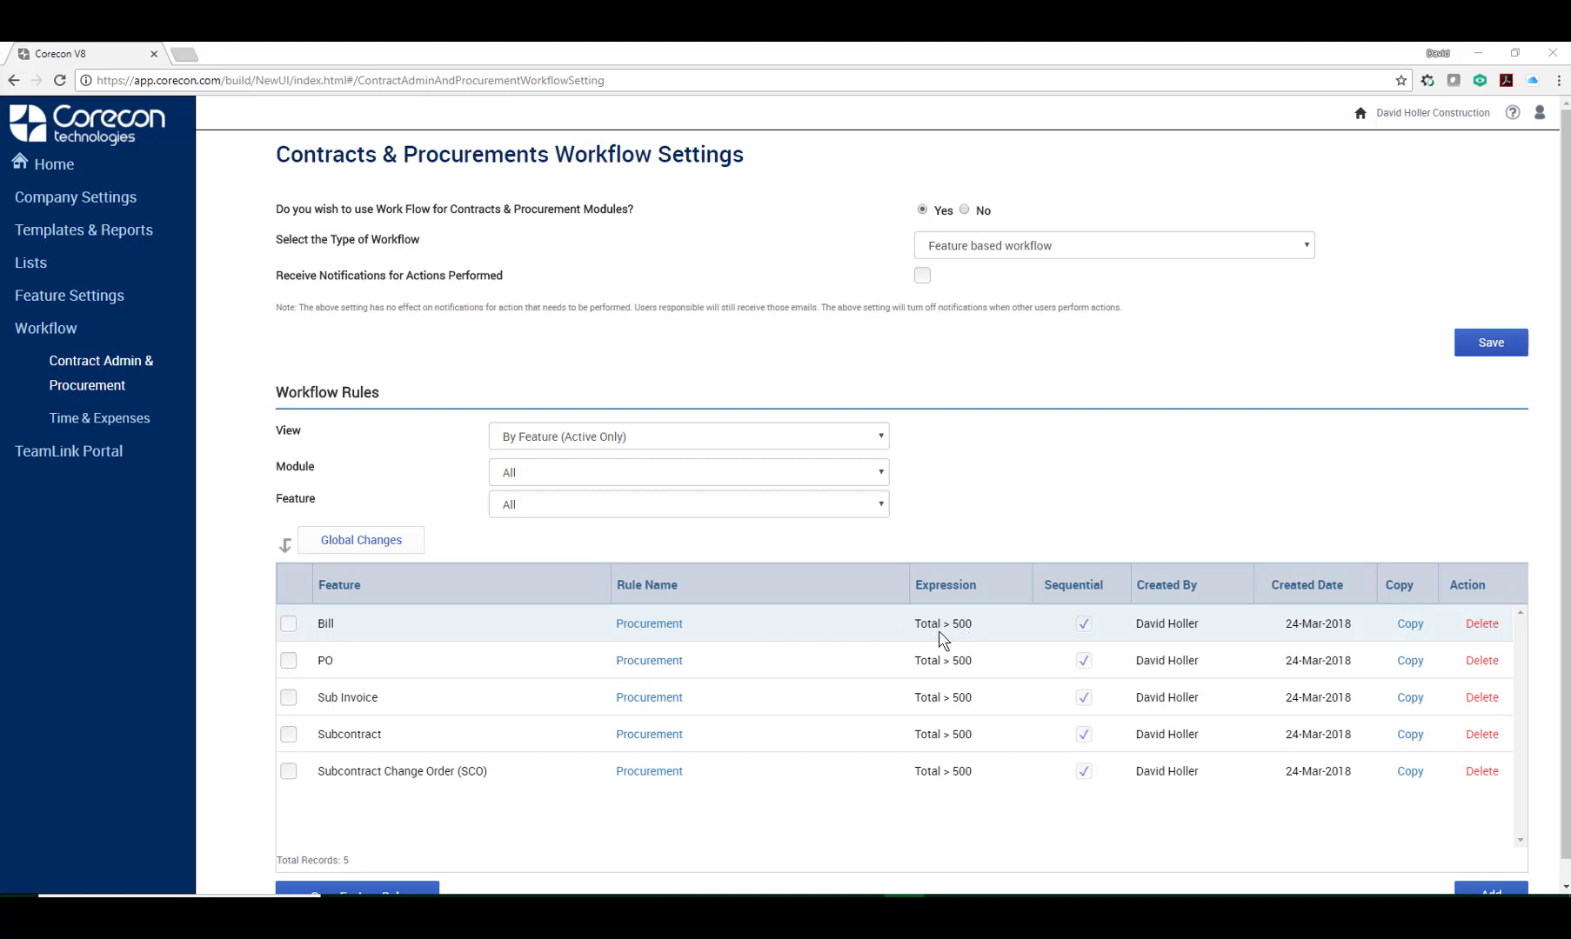
Copy the Bill Procurement rule, naming it and describing it as Procurement <500, and continue.
left_click(1407, 623)
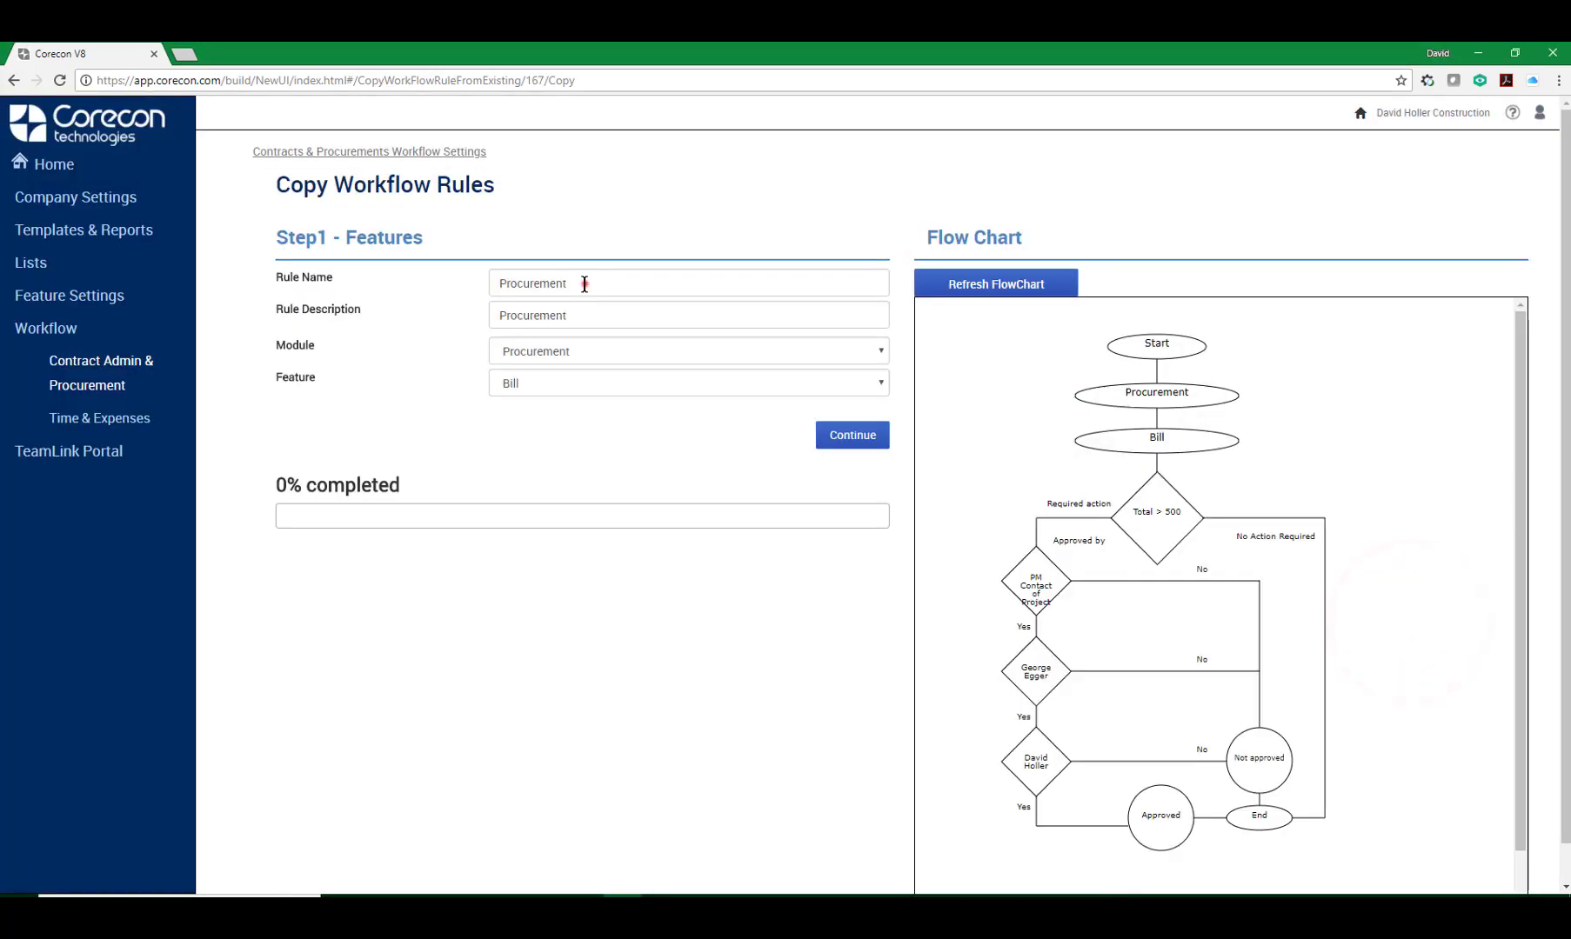
left_click(583, 284)
type("<500")
left_click(631, 312)
type("<500")
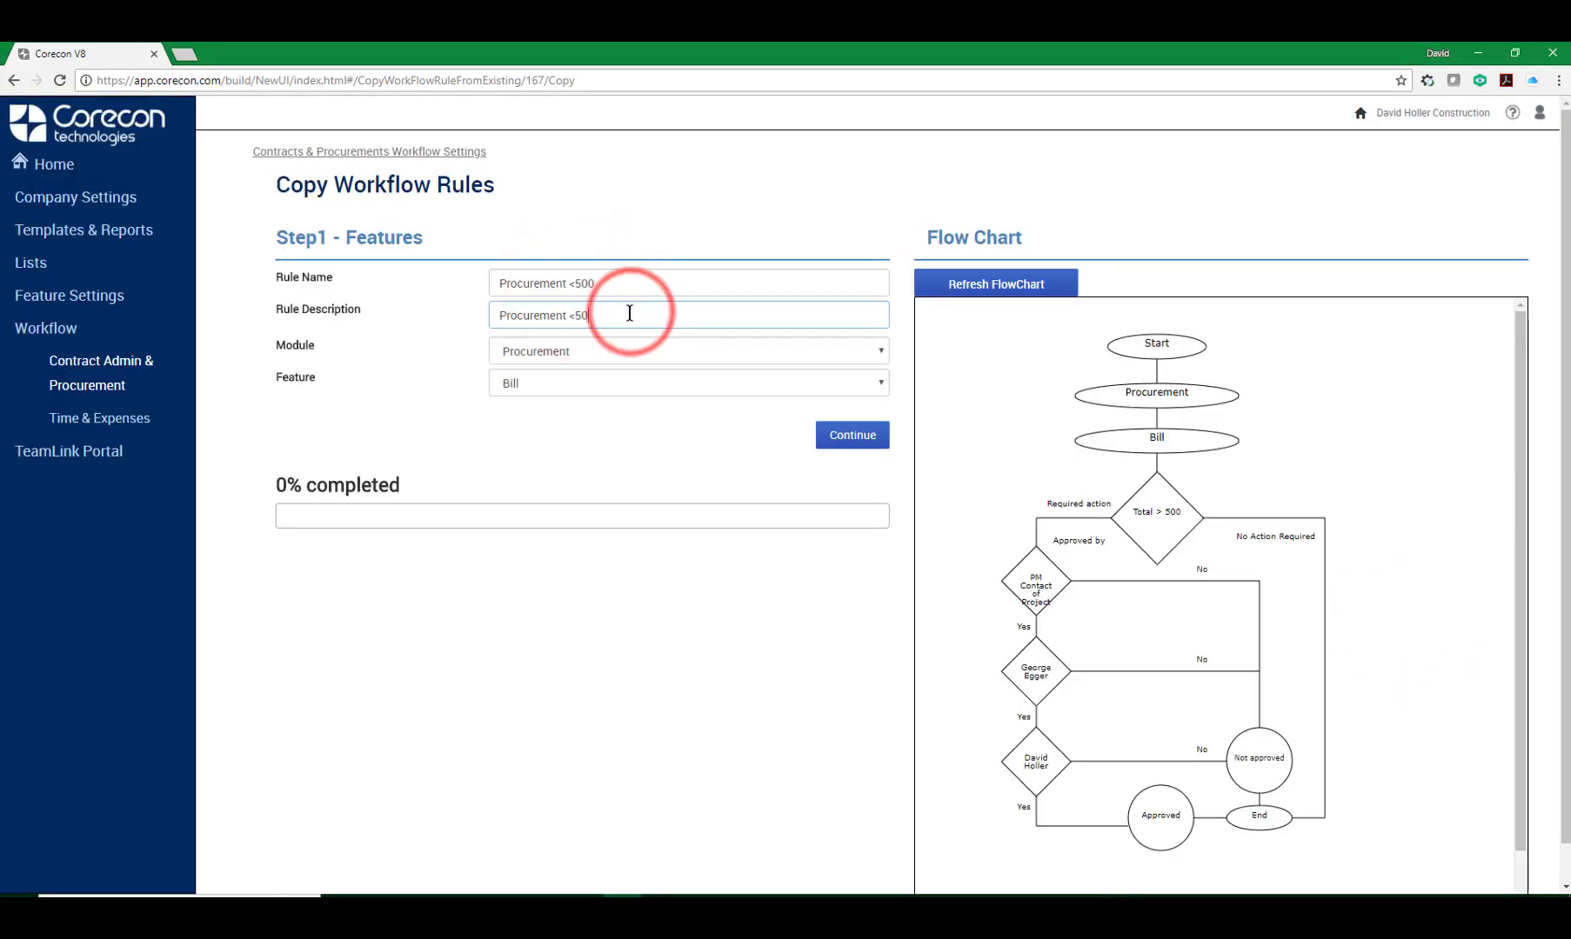
key("Tab")
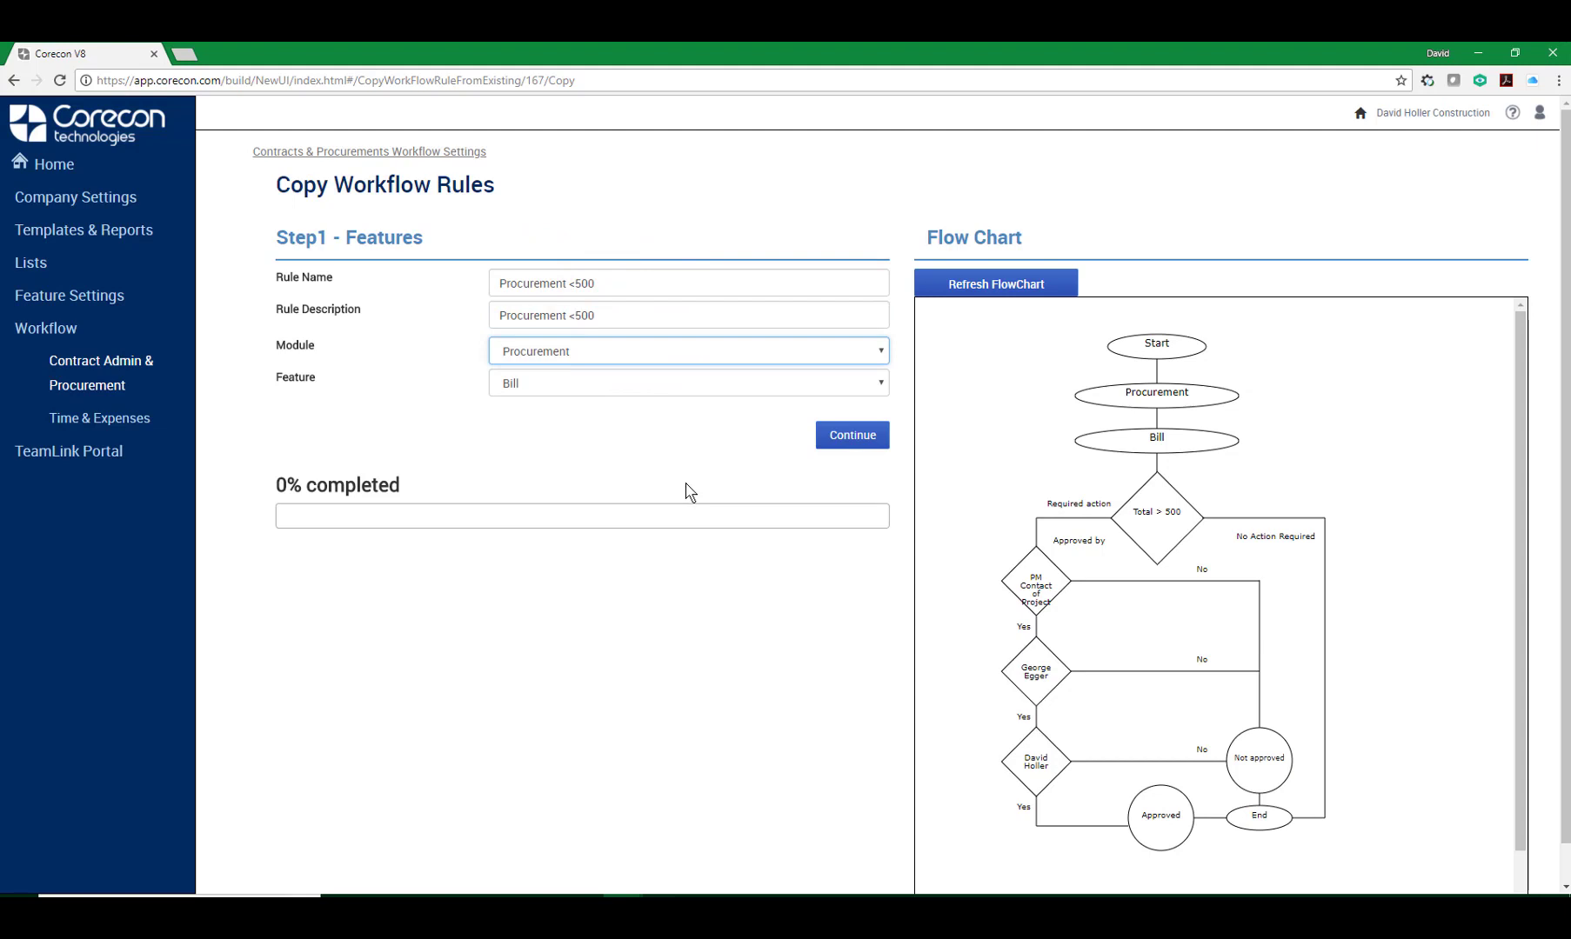
left_click(842, 438)
Set the copied rule's expression to Less OR Equal (<=) and continue.
left_click(877, 314)
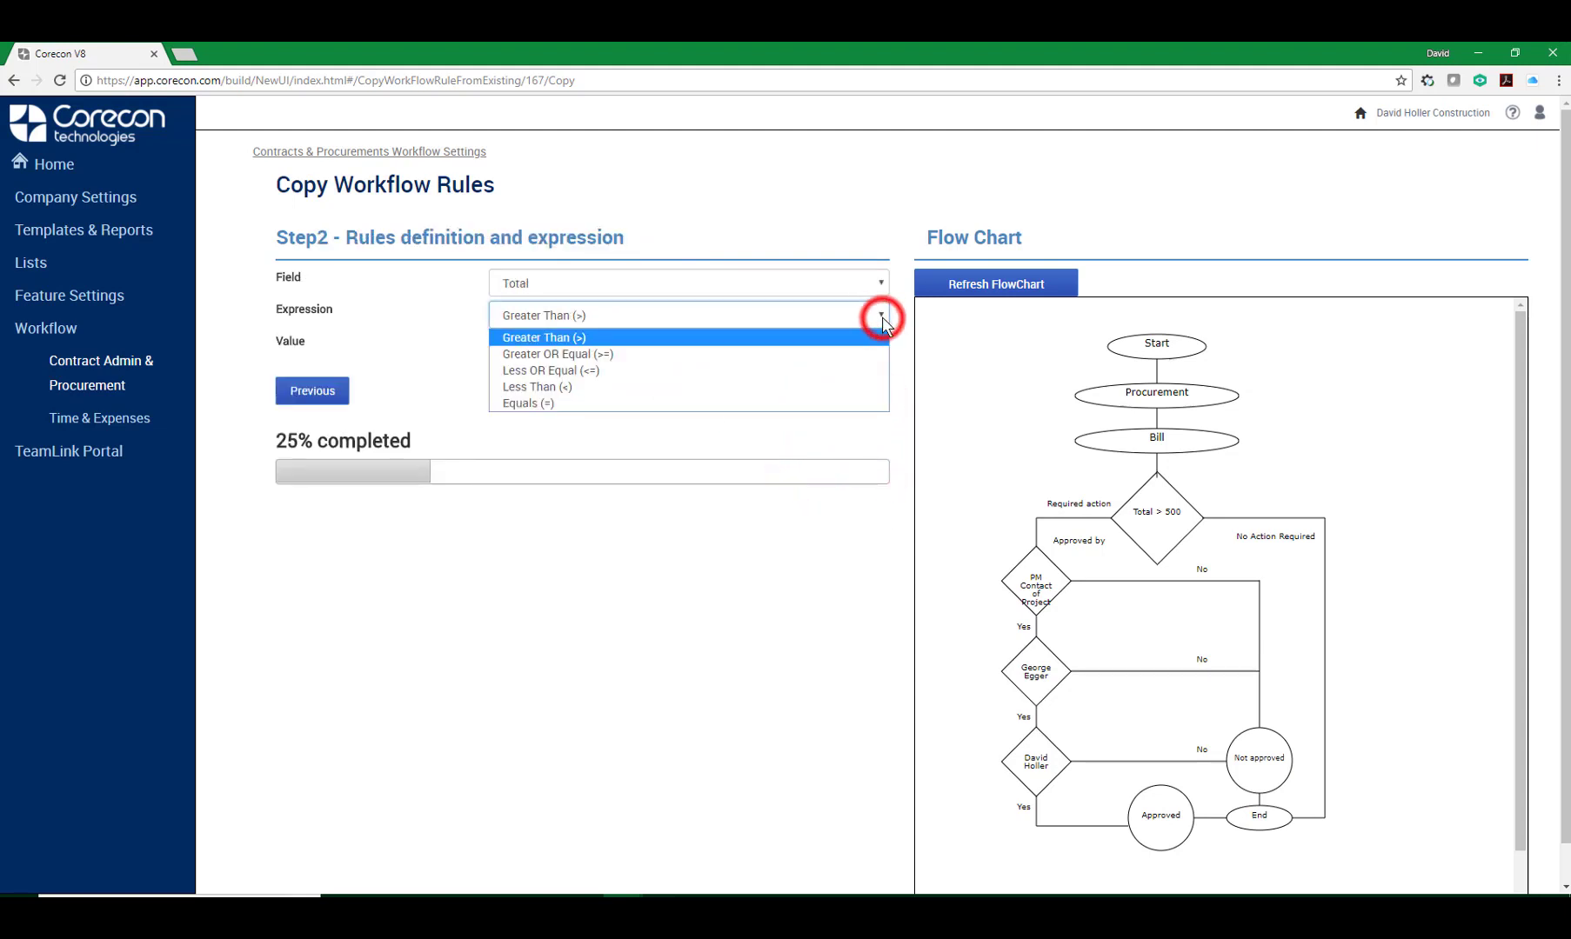
left_click(550, 371)
left_click(851, 397)
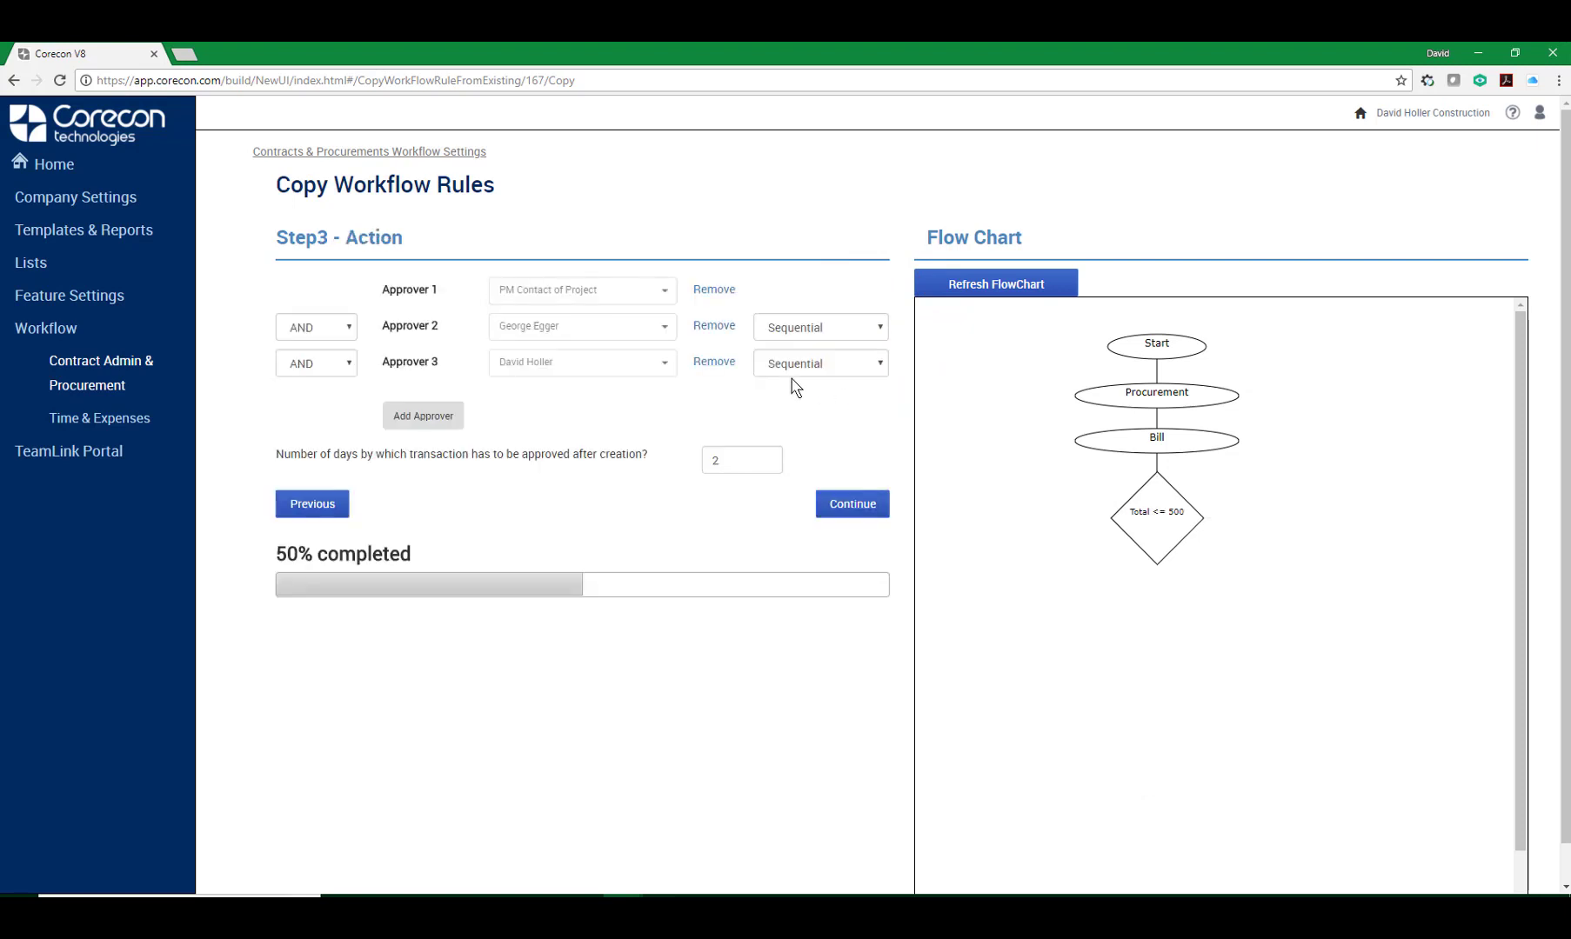
Remove the third and second approvers, keeping only PM Contact of Project.
left_click(706, 365)
left_click(838, 168)
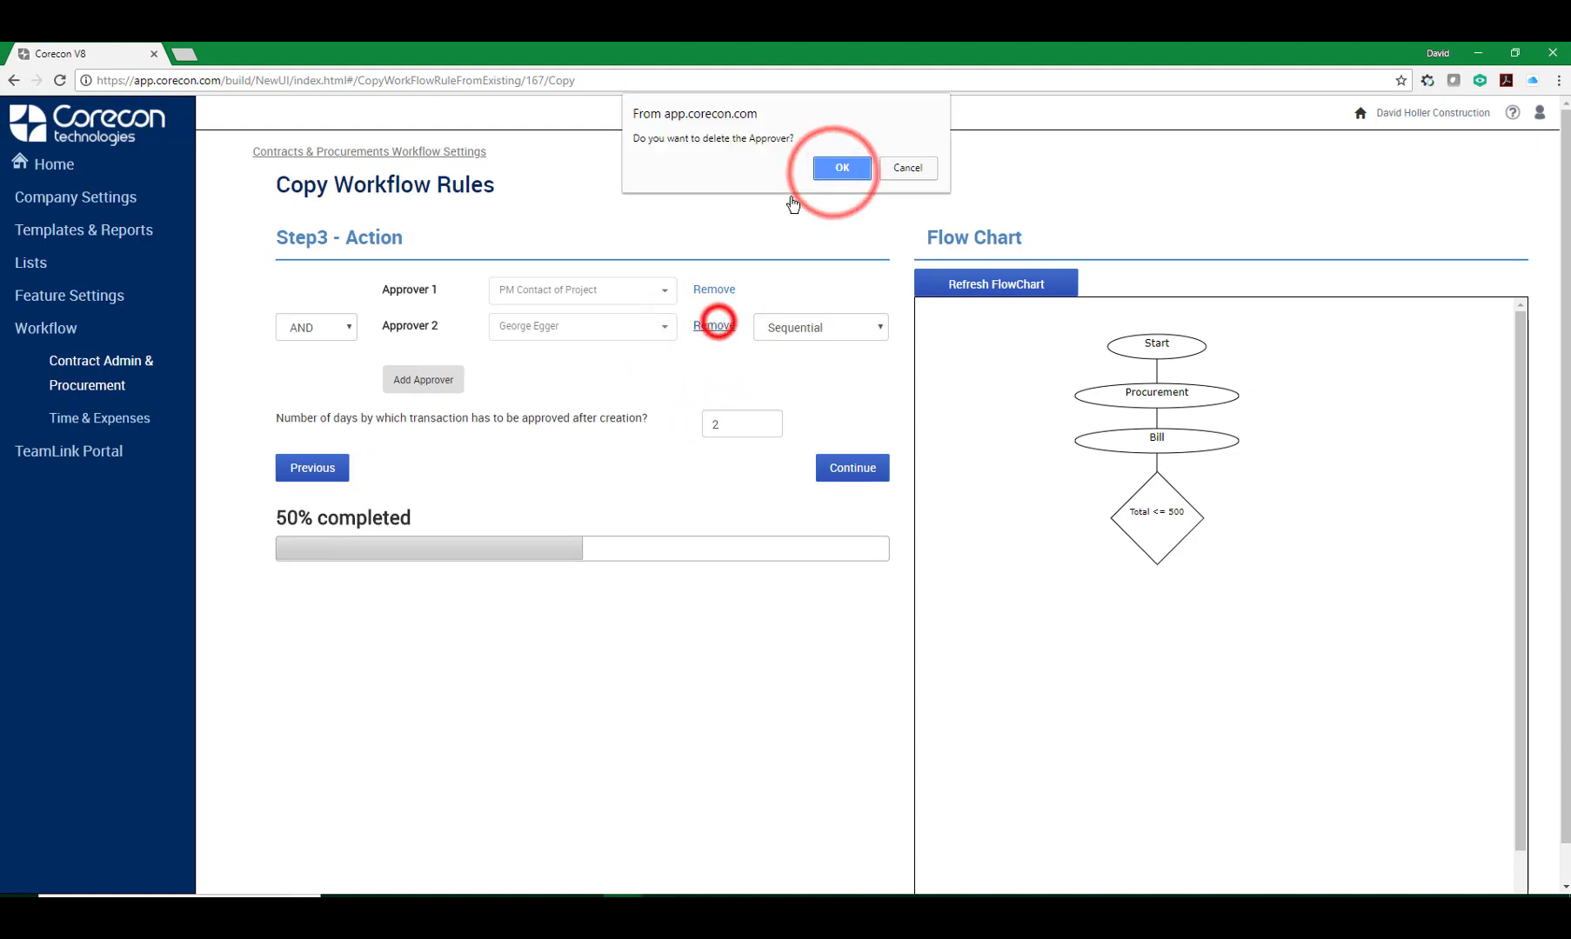
left_click(842, 167)
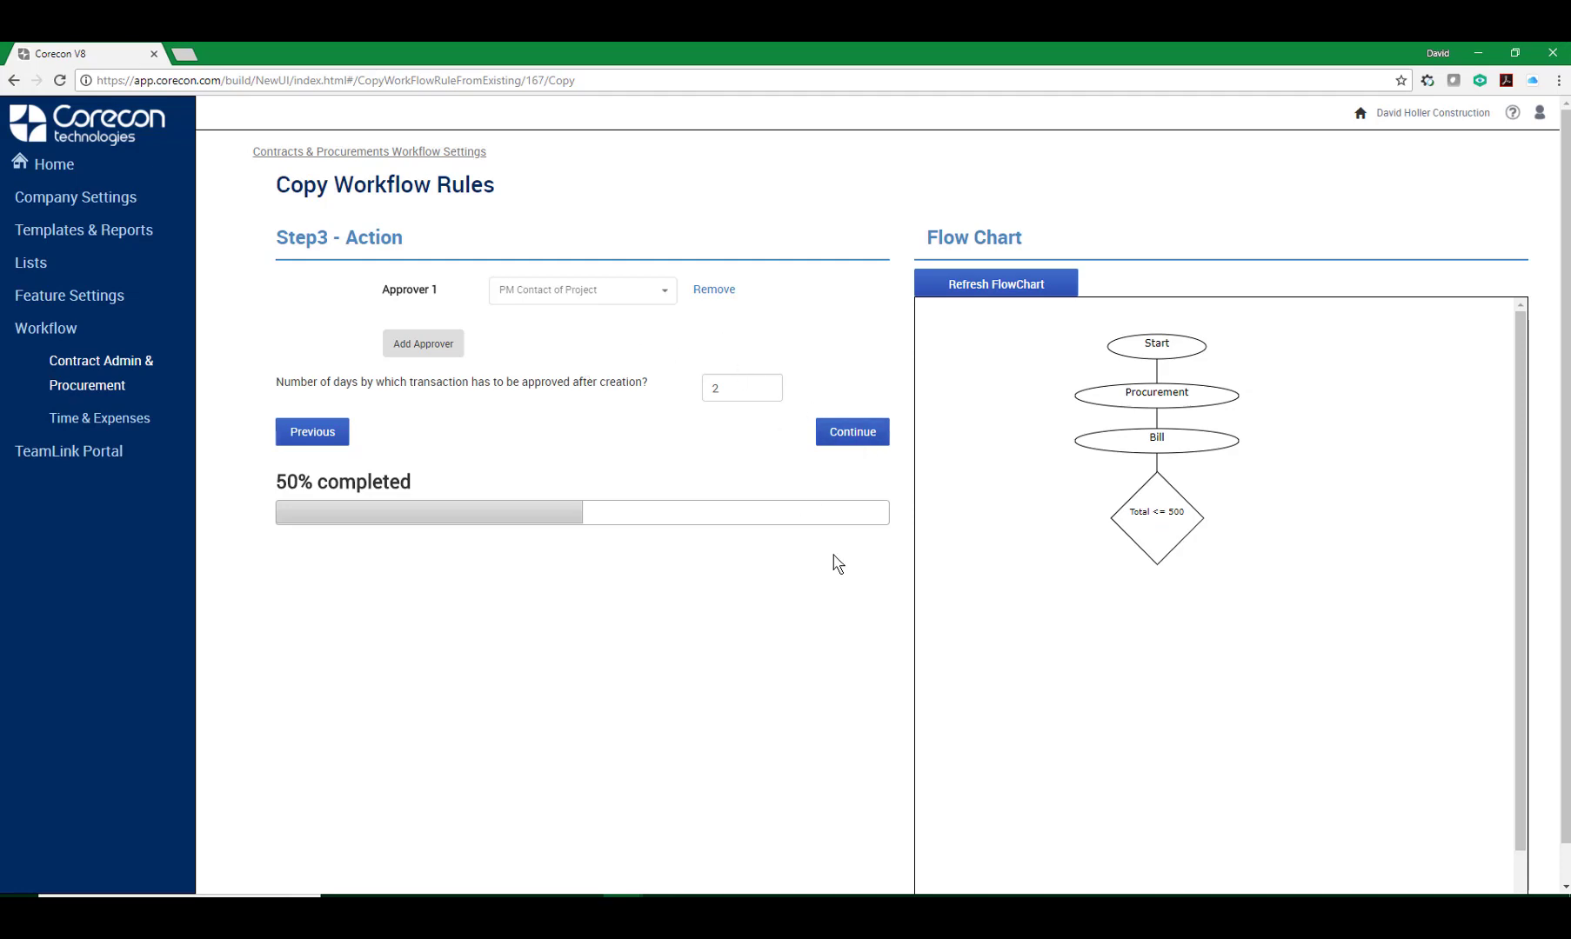
Continue and save the copied Procurement <500 rule.
left_click(852, 433)
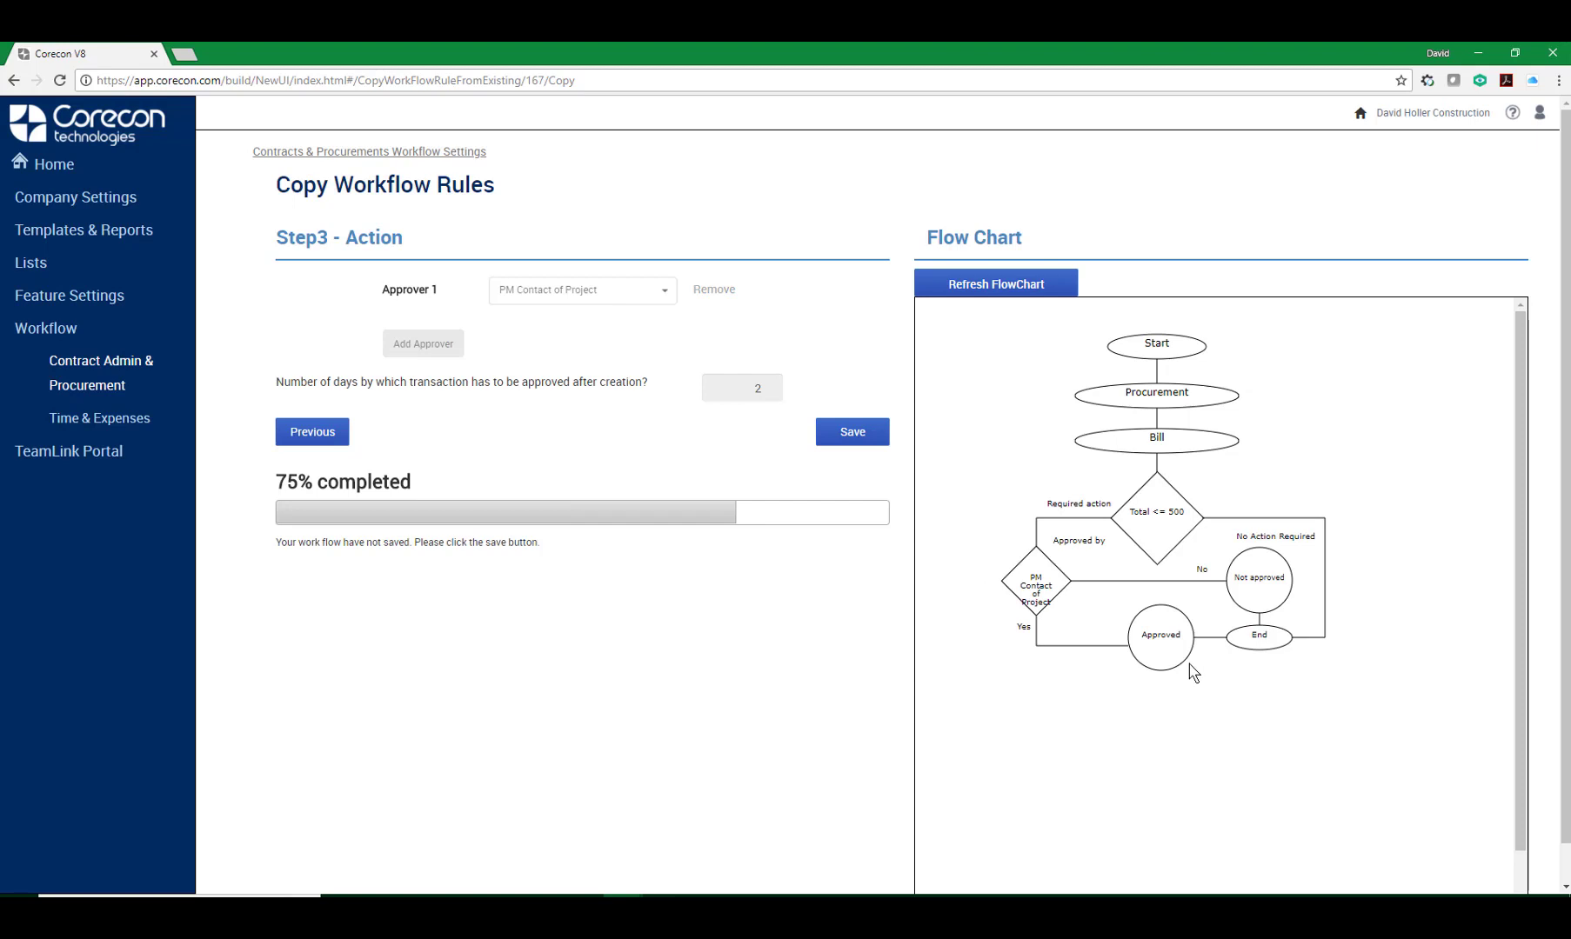
left_click(878, 435)
left_click(905, 169)
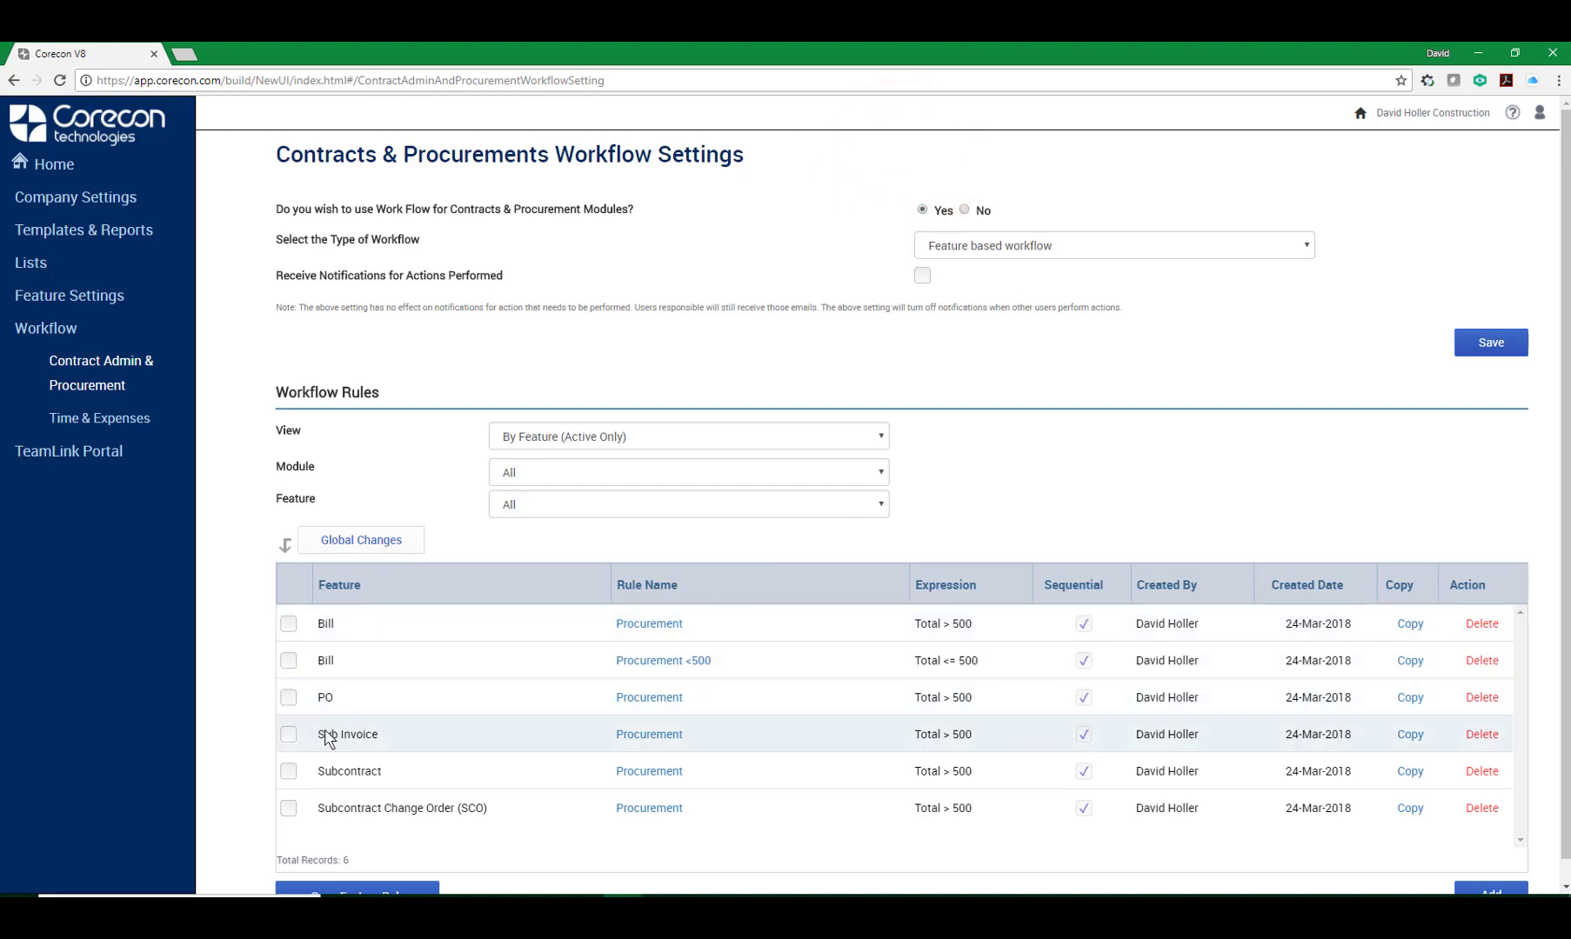
Select the Subcontract Change Order rule and use Global Changes to swap the second approver for another user.
left_click(289, 810)
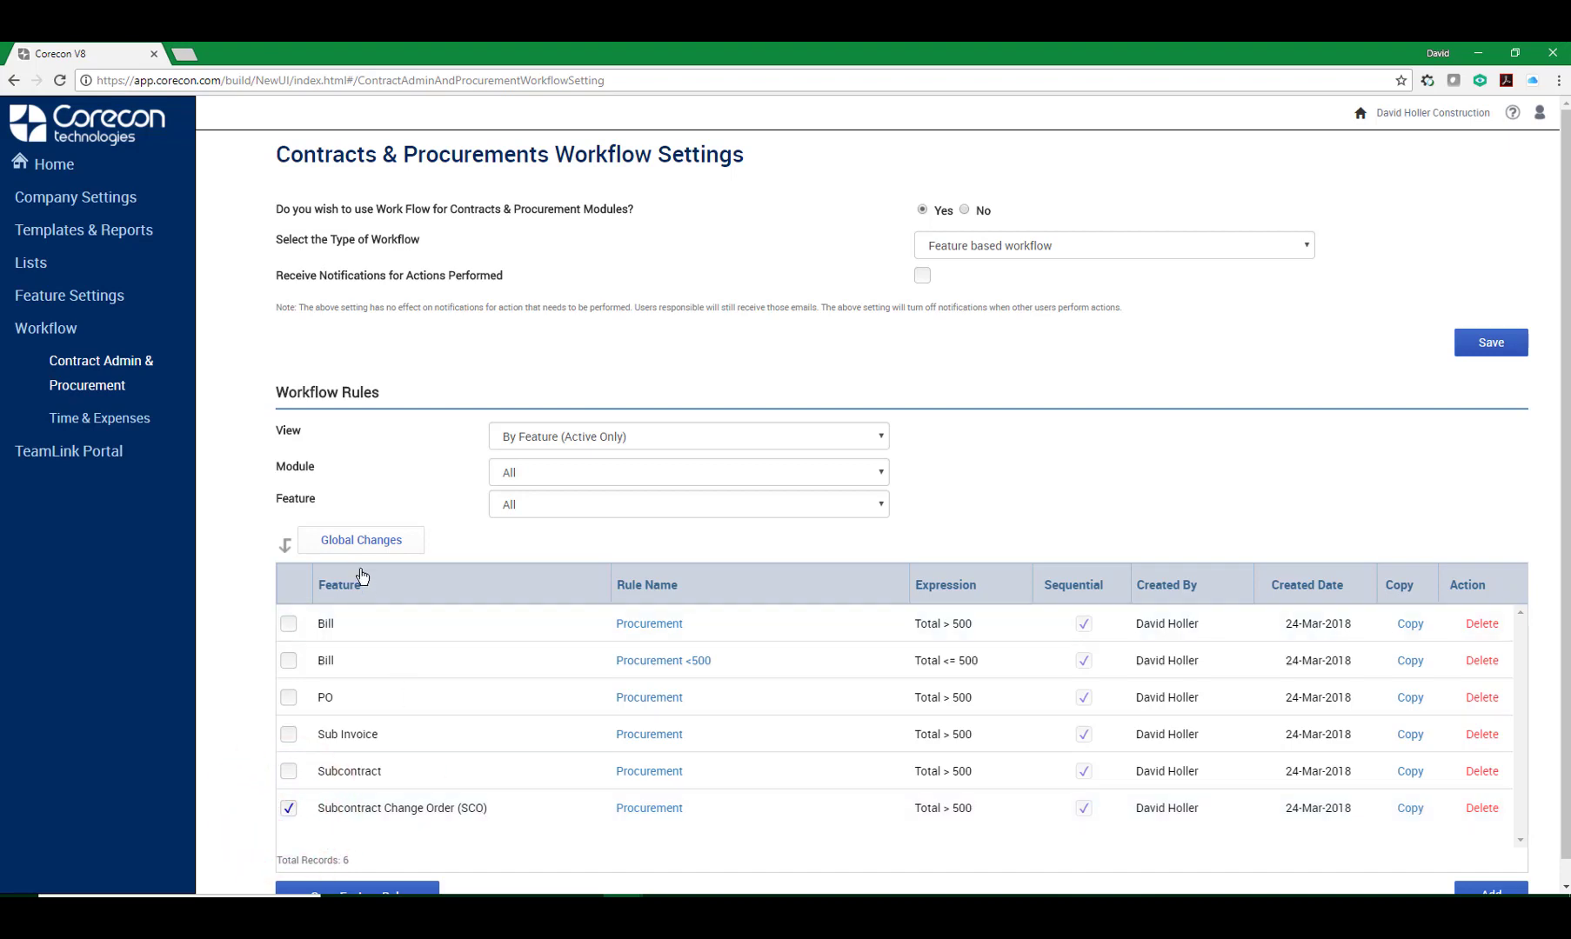
left_click(352, 541)
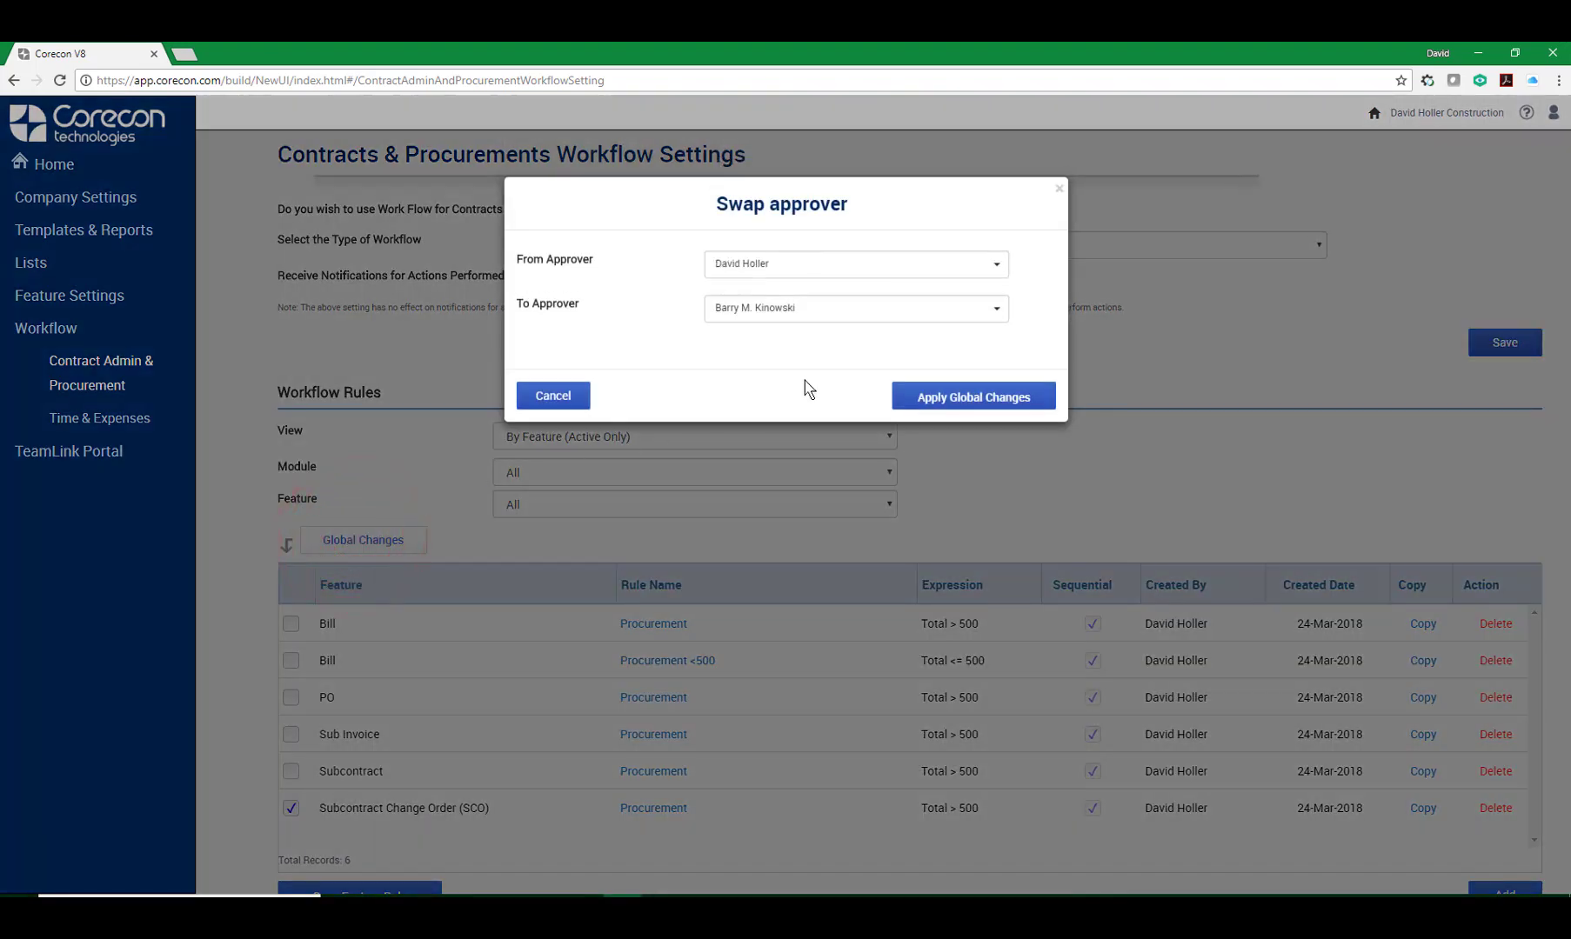
left_click(994, 263)
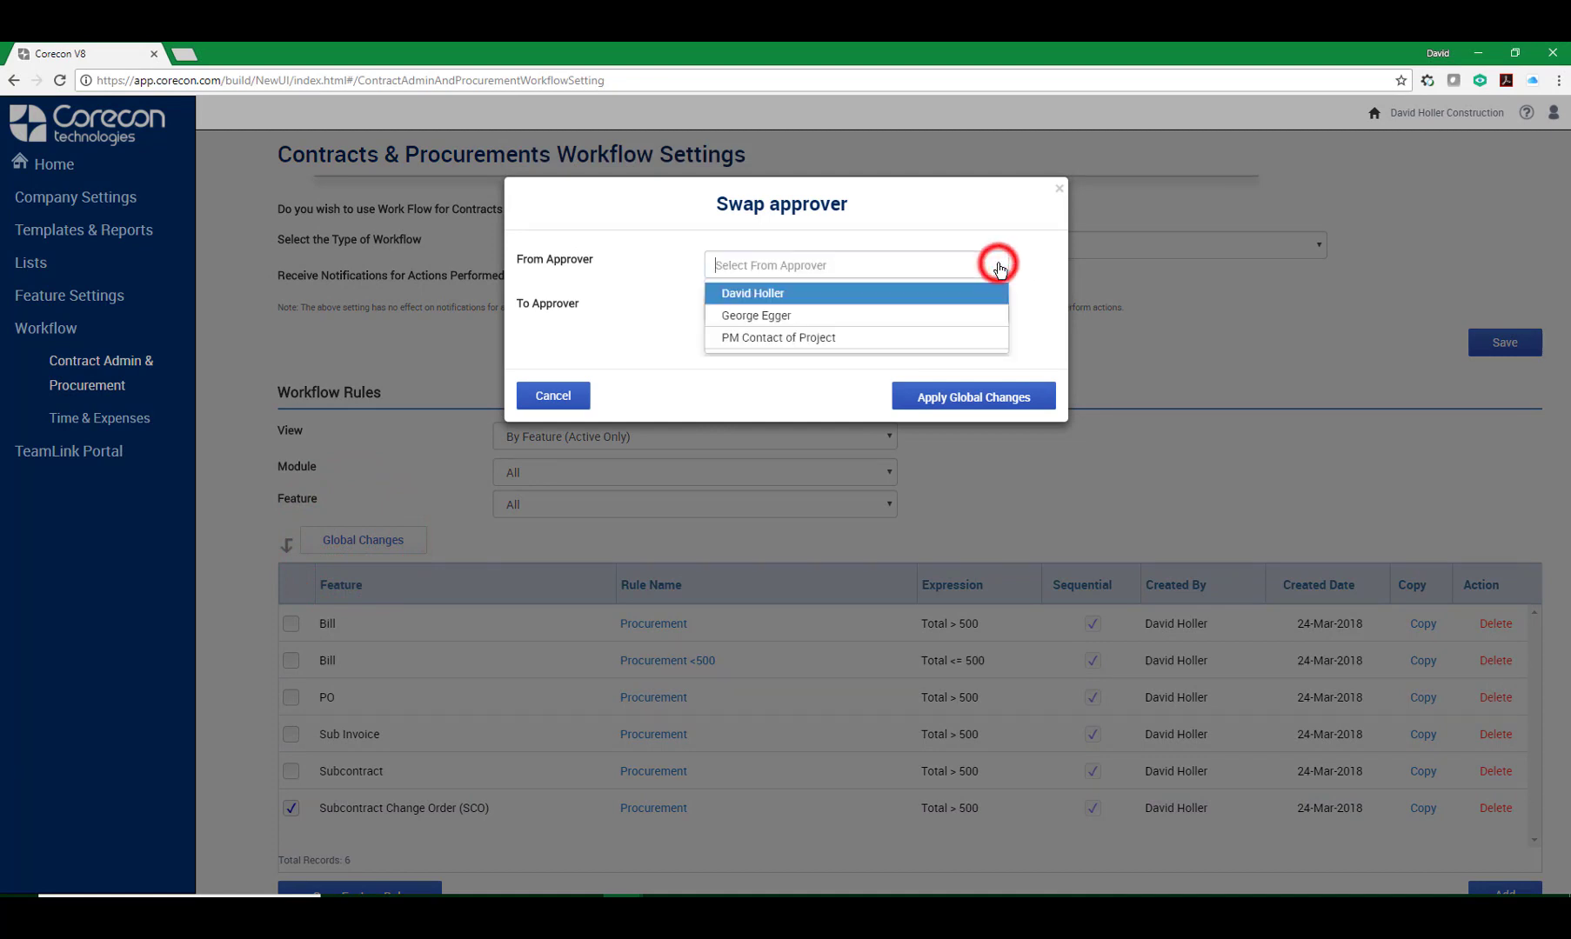
left_click(765, 315)
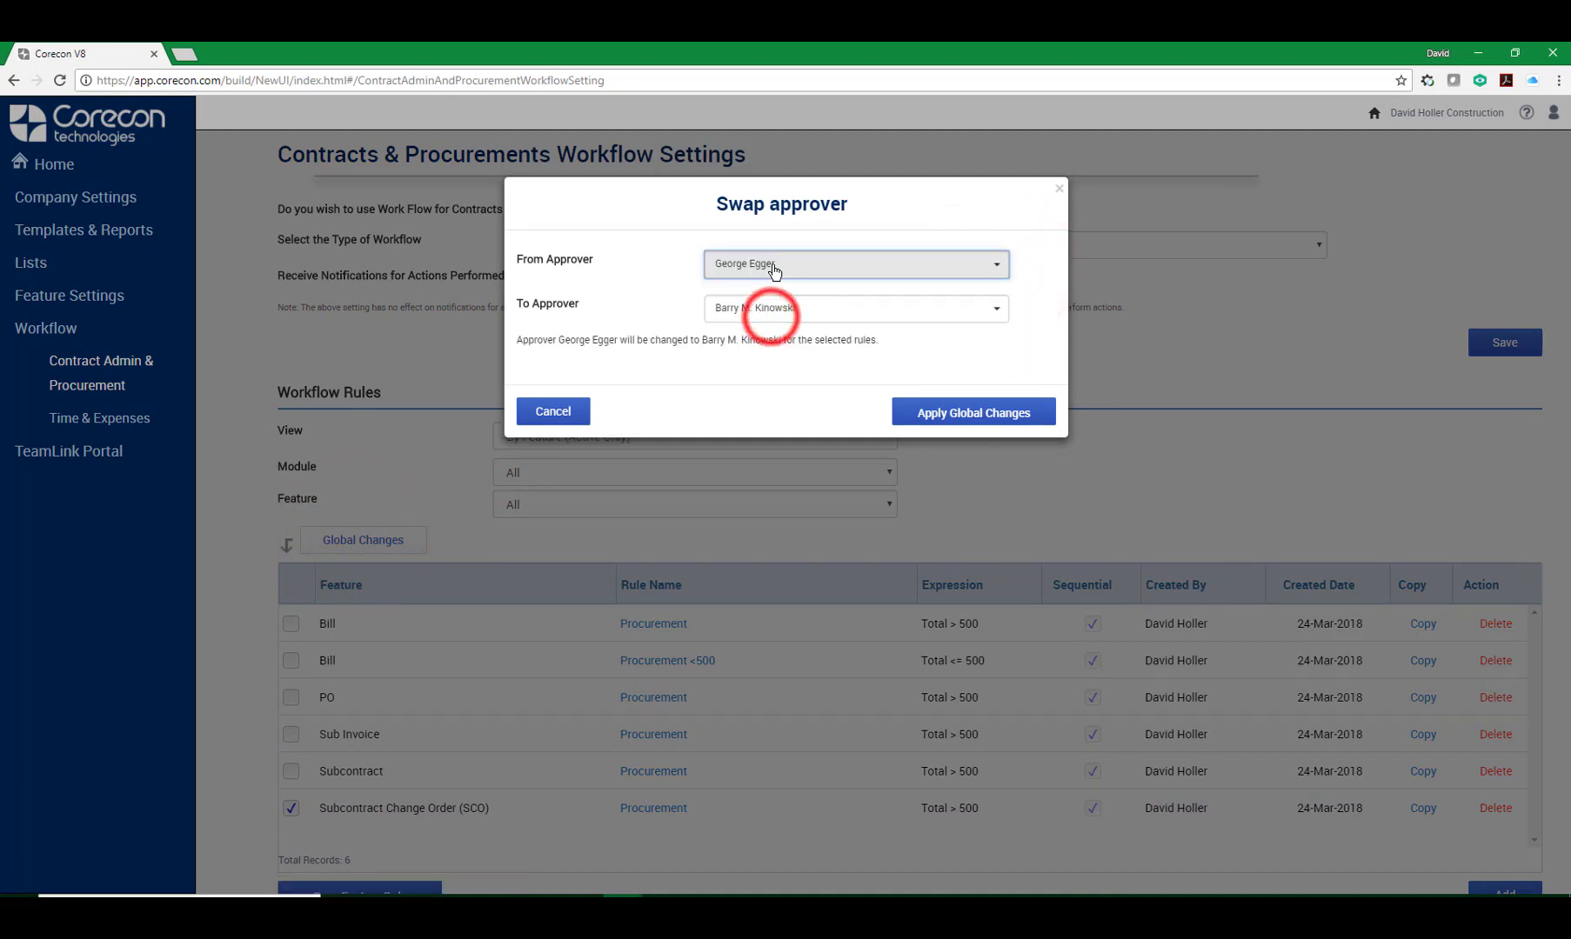
left_click(994, 308)
left_click(774, 359)
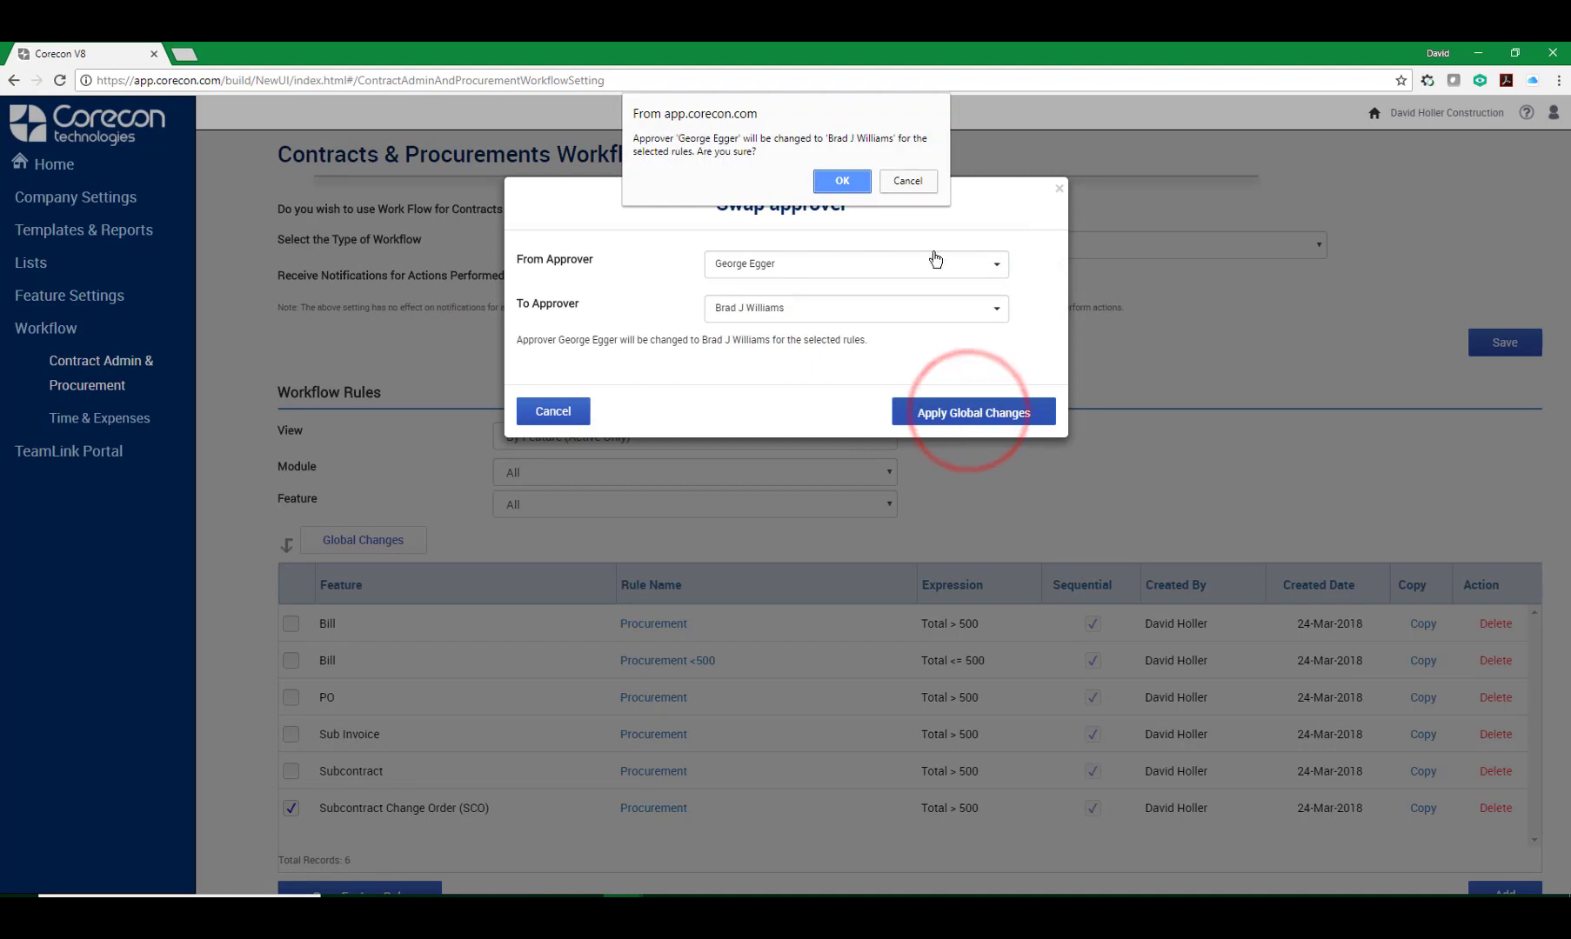
left_click(842, 183)
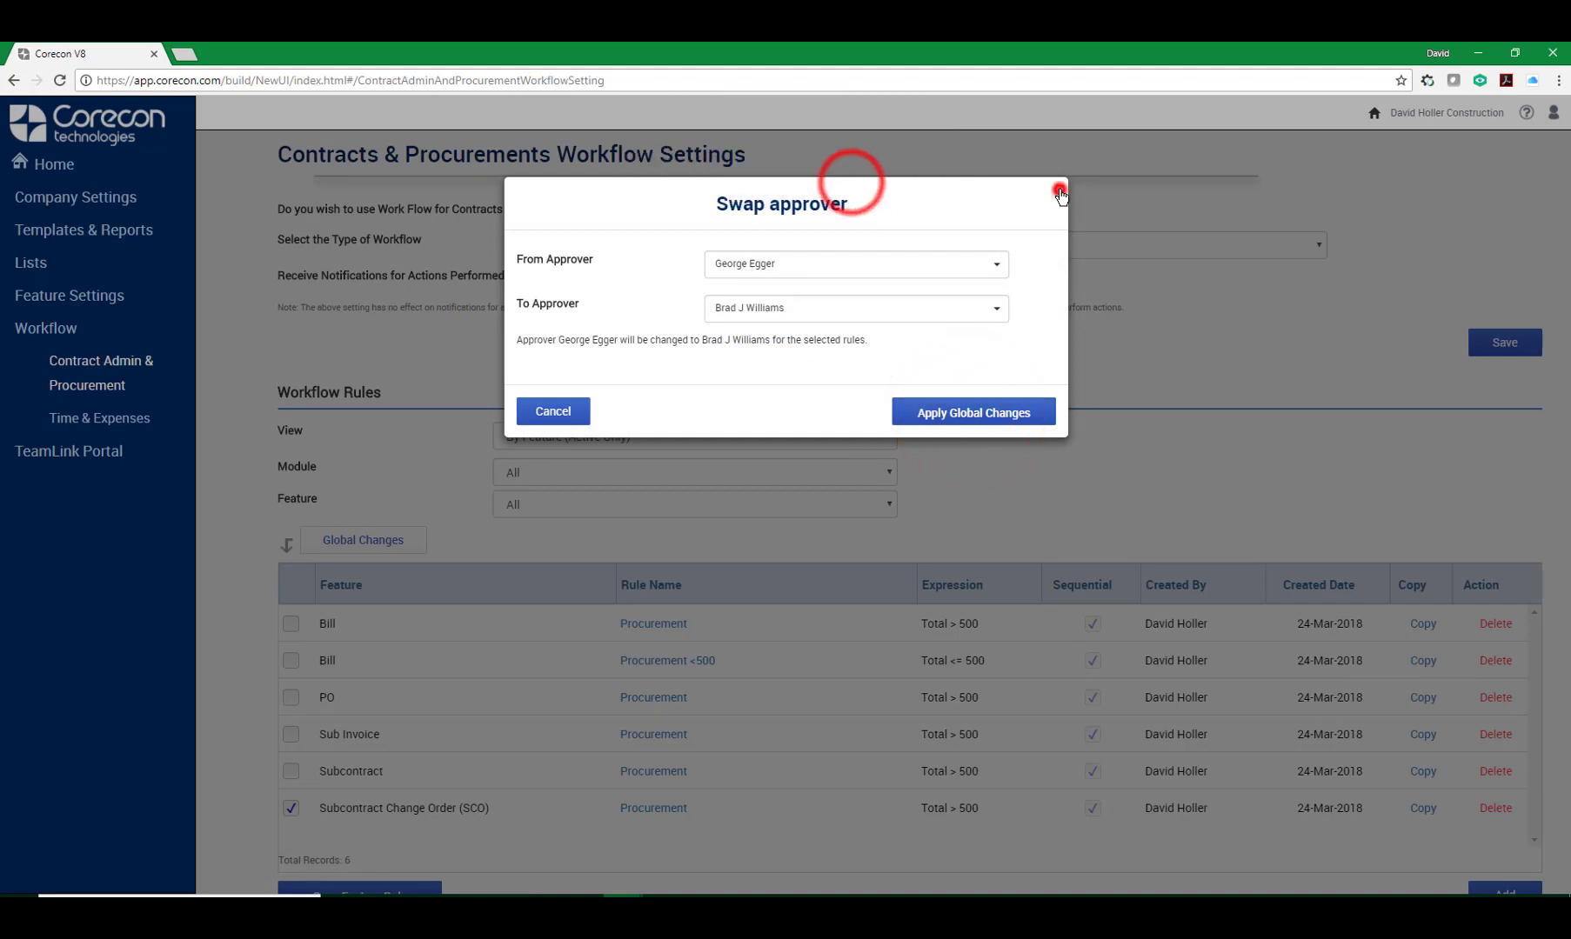
left_click(1058, 189)
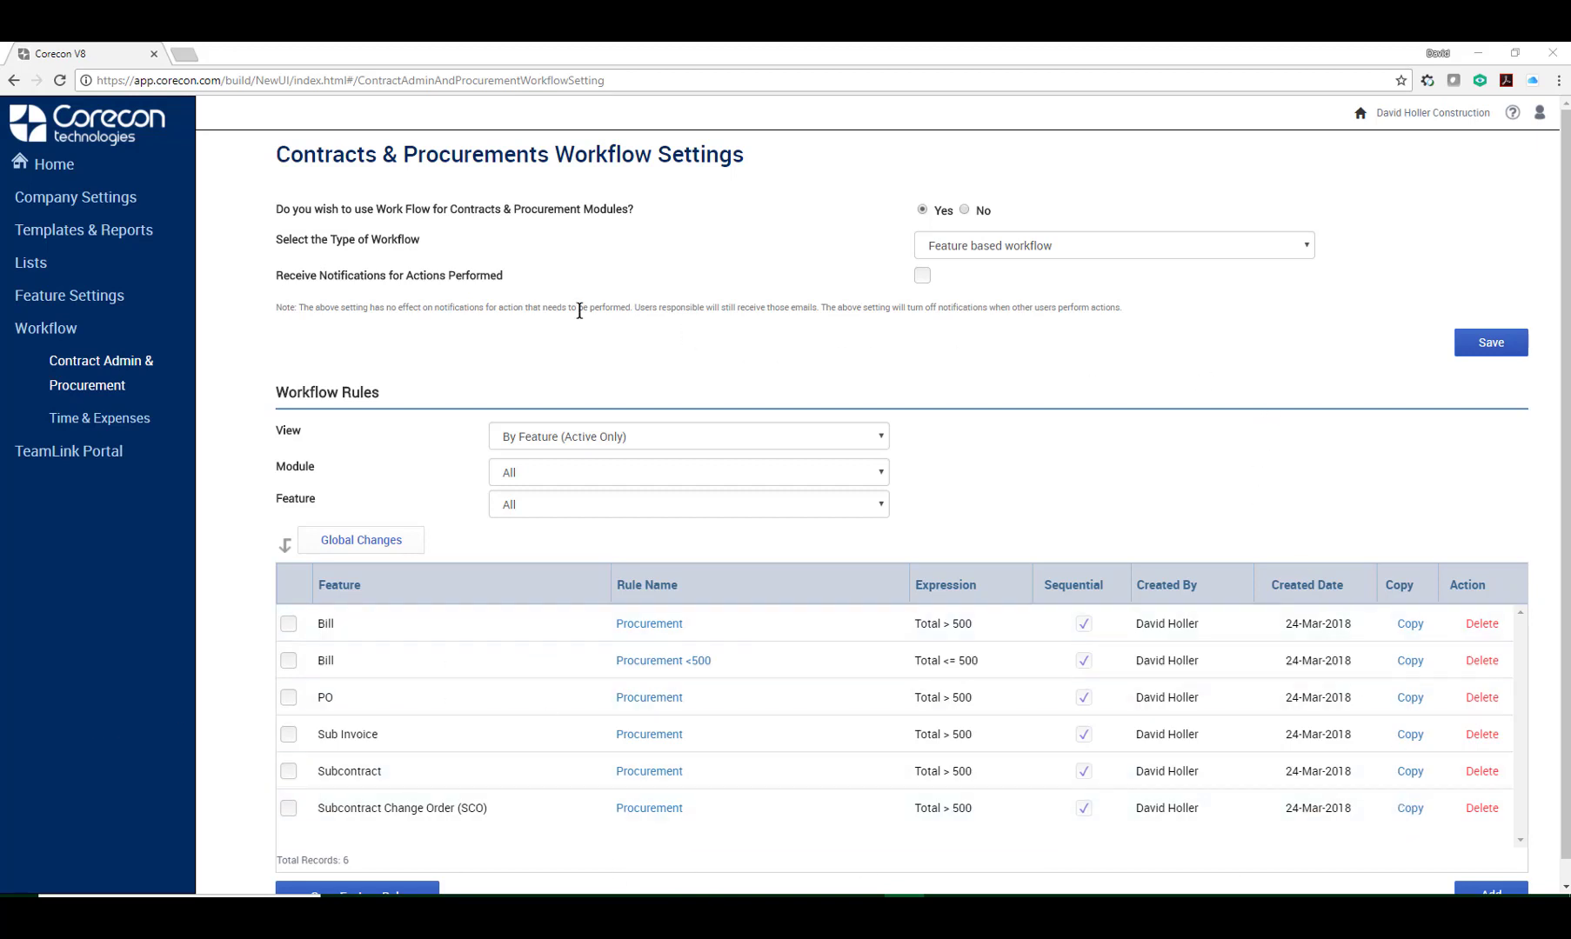
Delete all workflow rules from the list, confirming each deletion.
left_click(1482, 624)
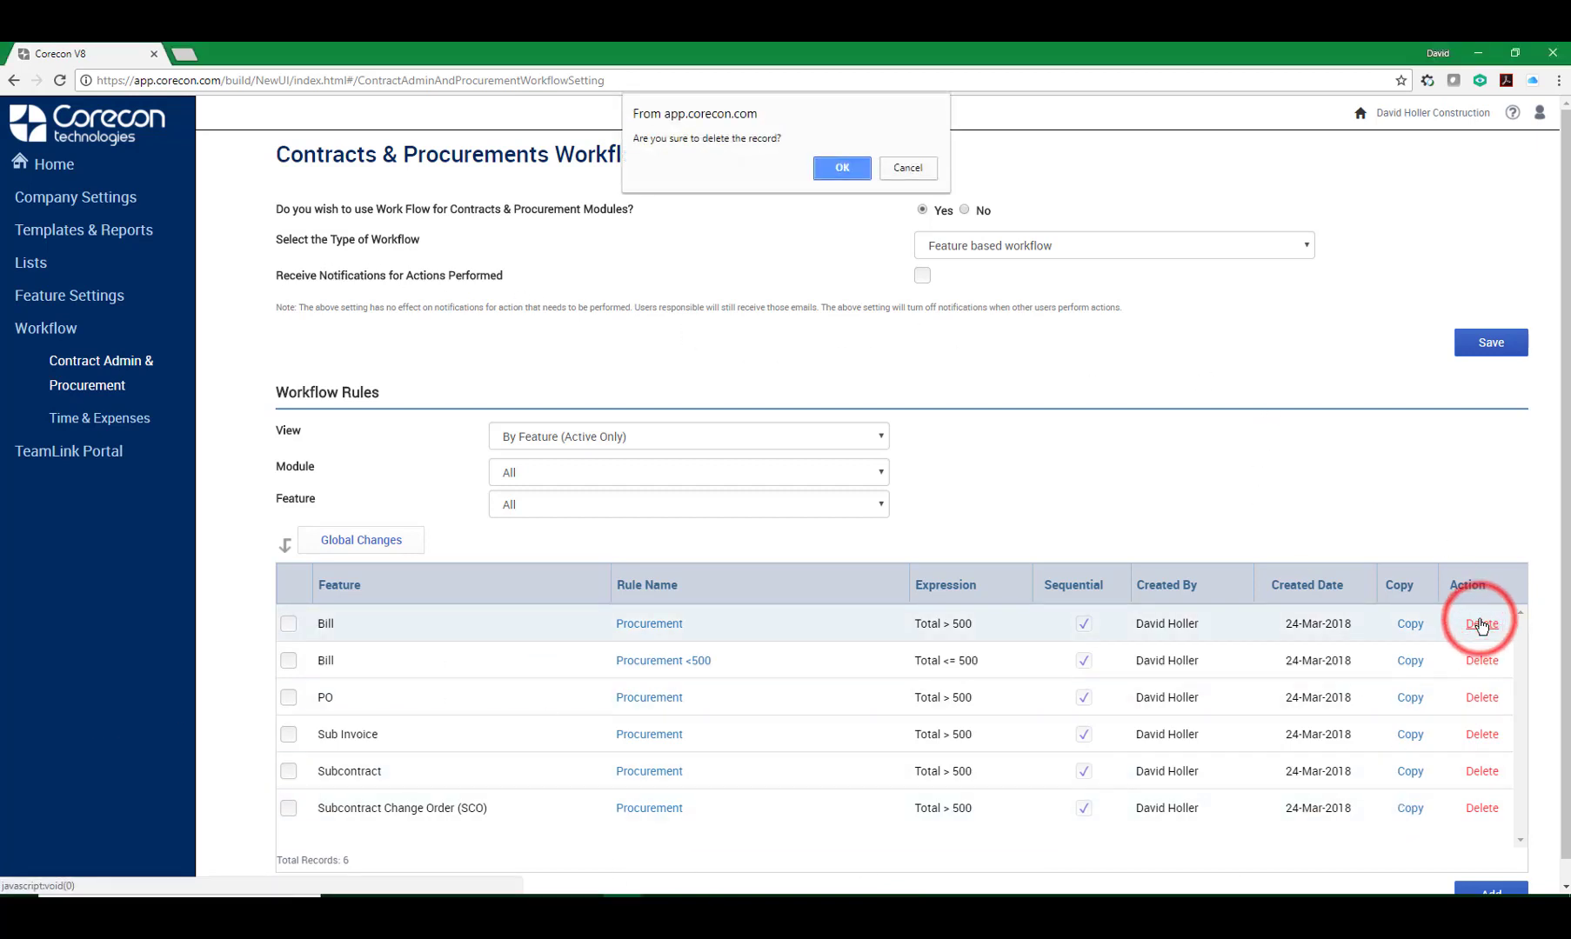
left_click(842, 167)
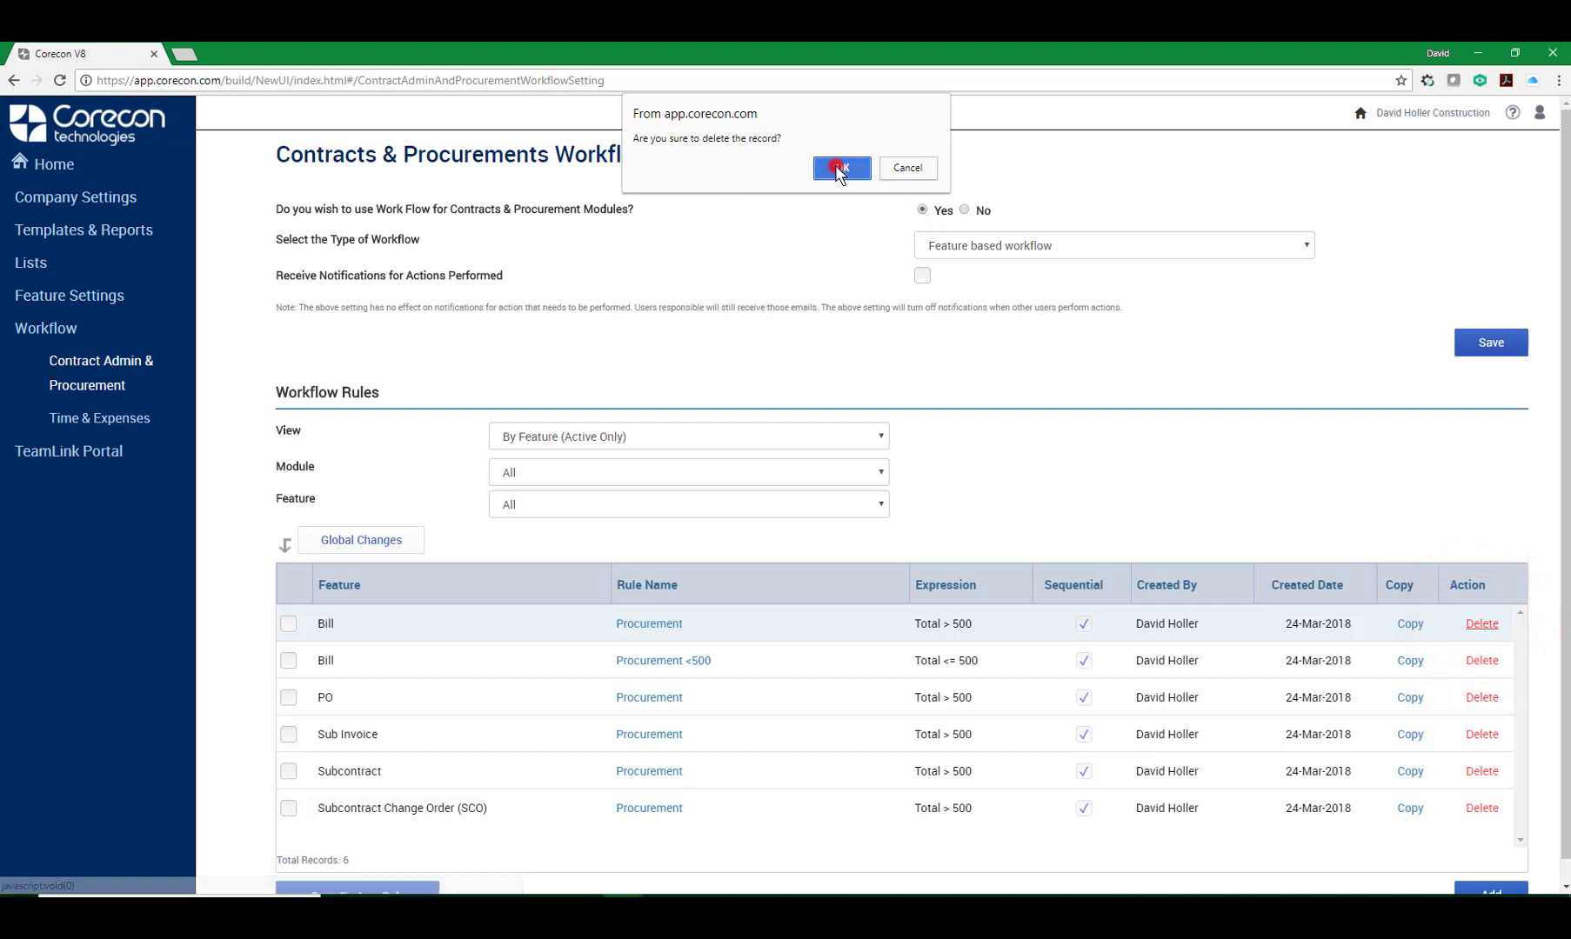
left_click(1482, 624)
left_click(842, 167)
left_click(1482, 624)
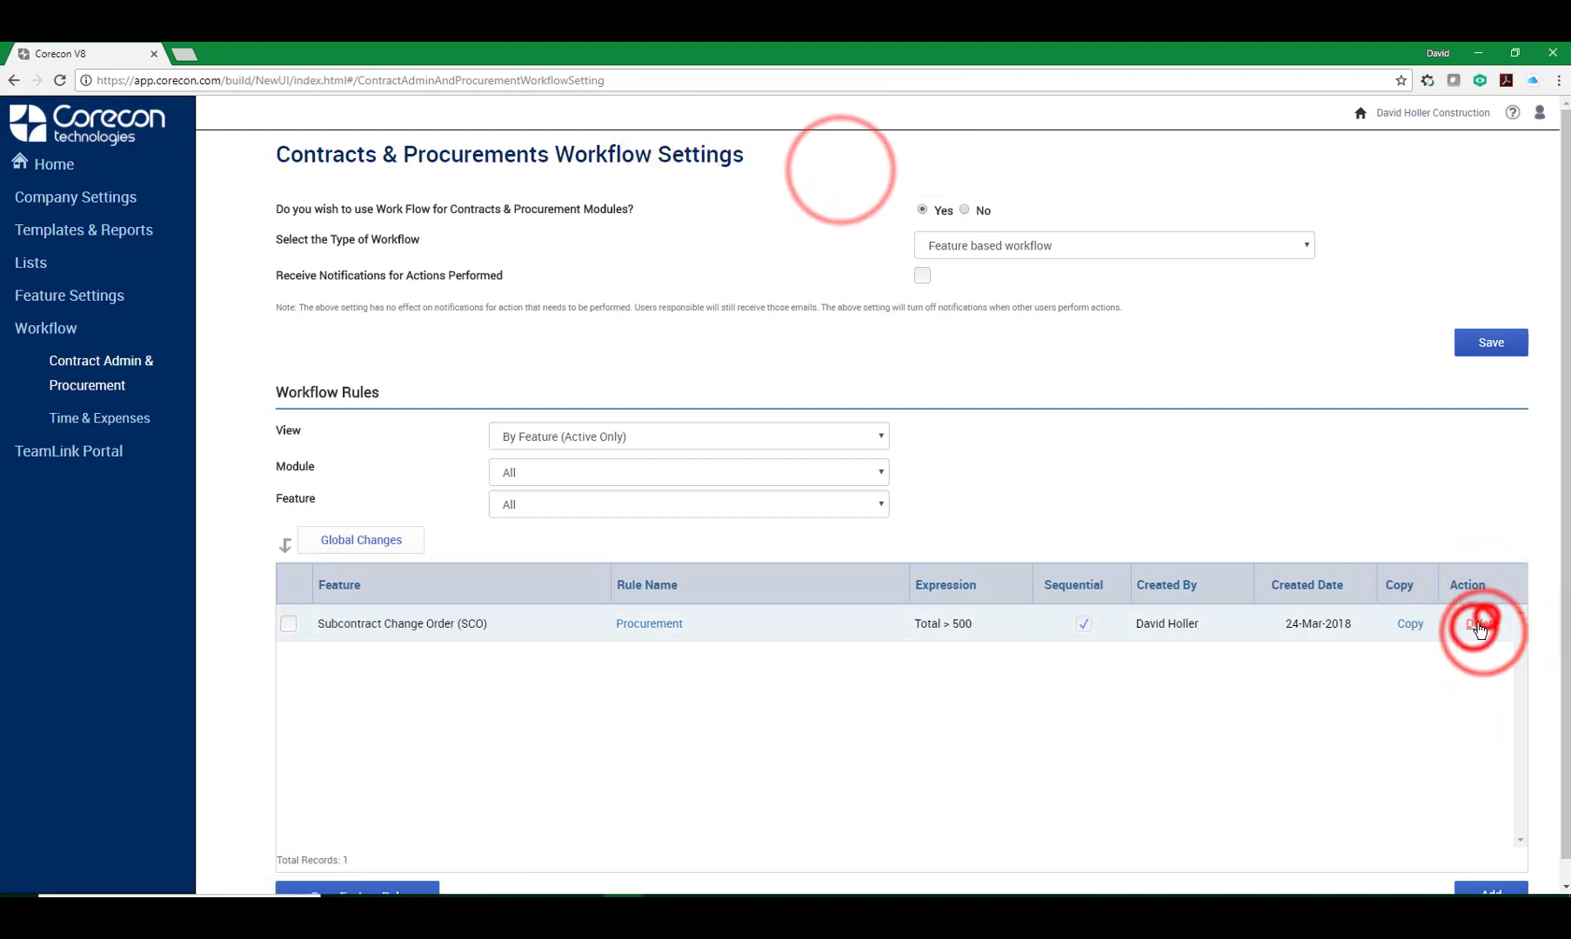
left_click(1482, 623)
left_click(842, 167)
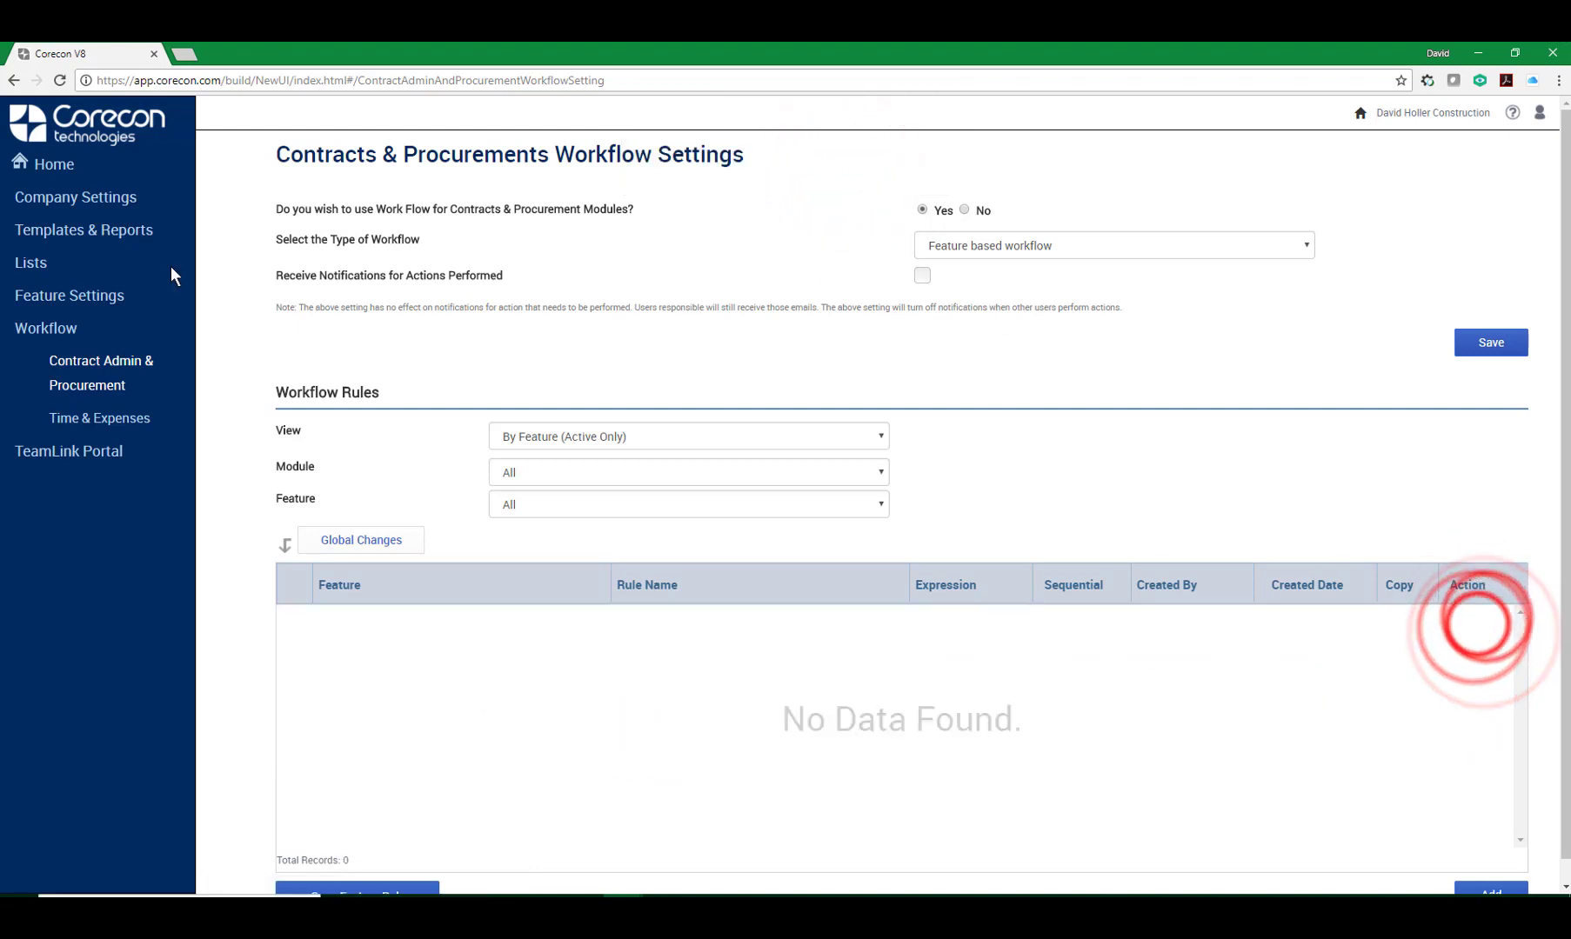
Switch the workflow type to Feature based workflow with Project Manager Alias or Admin Approvers, confirm abandoning workflows, and save.
left_click(1310, 248)
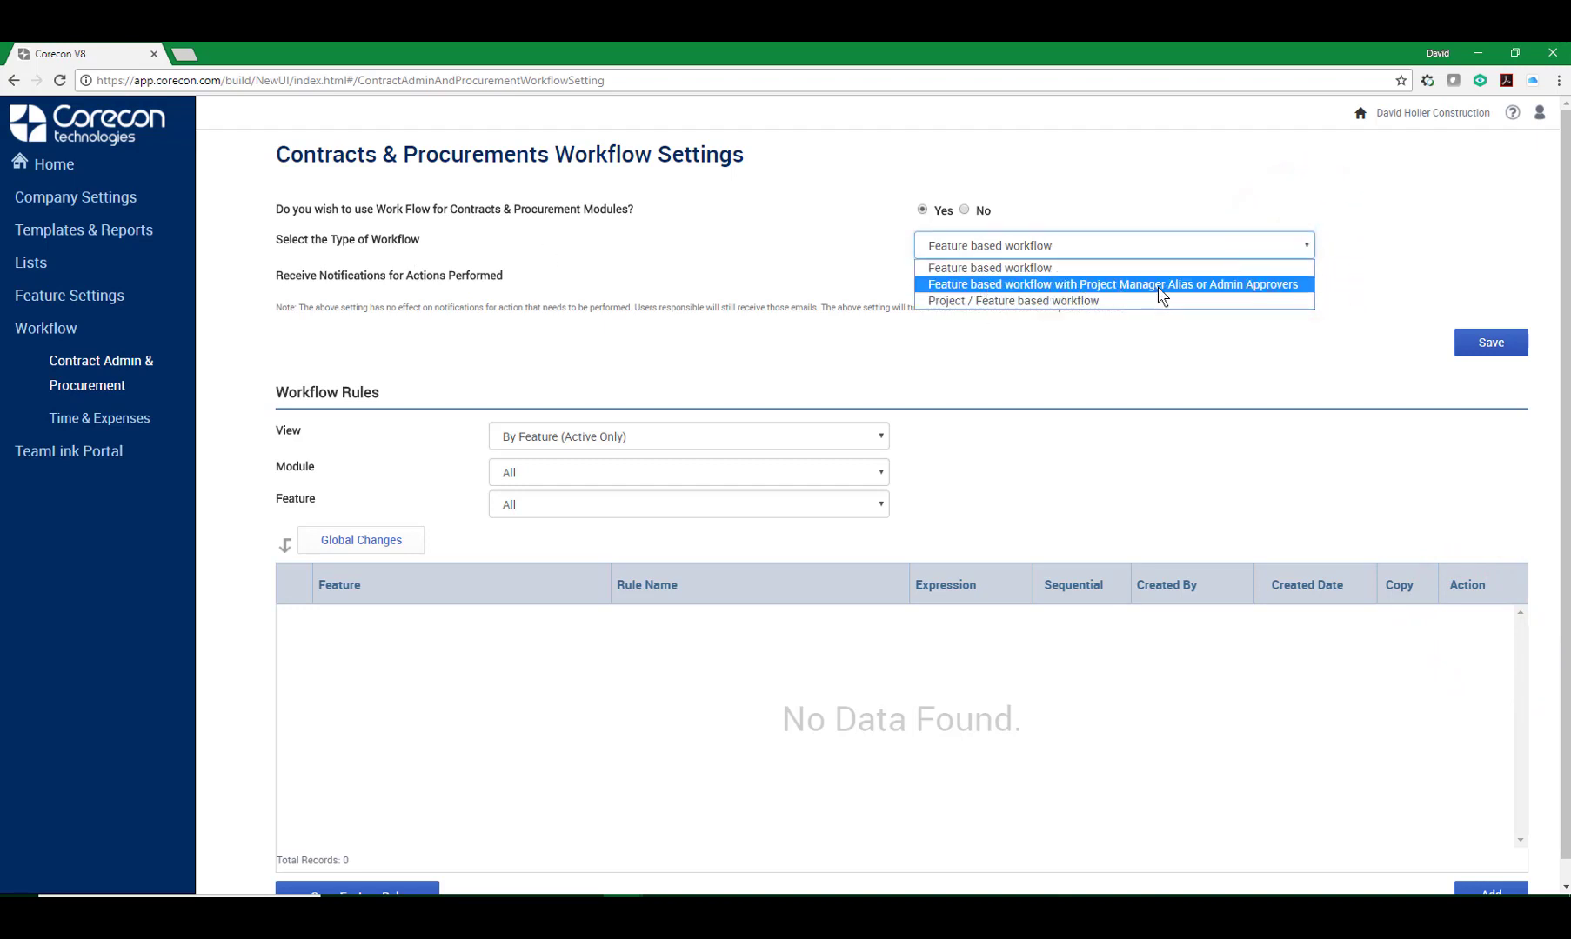
left_click(1276, 285)
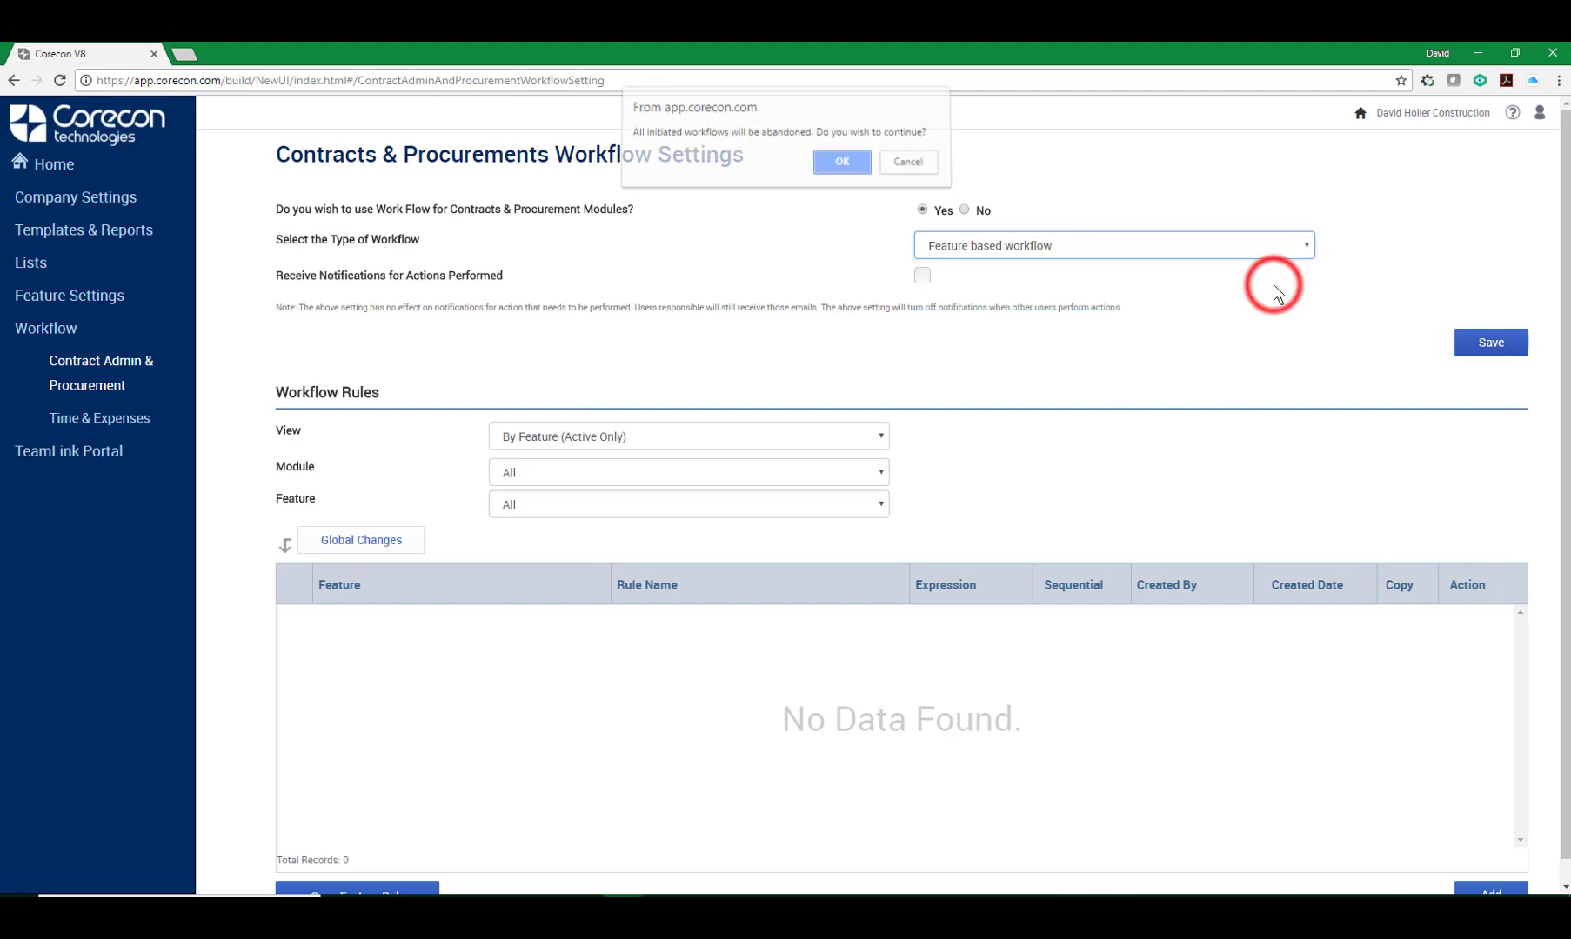
left_click(842, 166)
left_click(1493, 342)
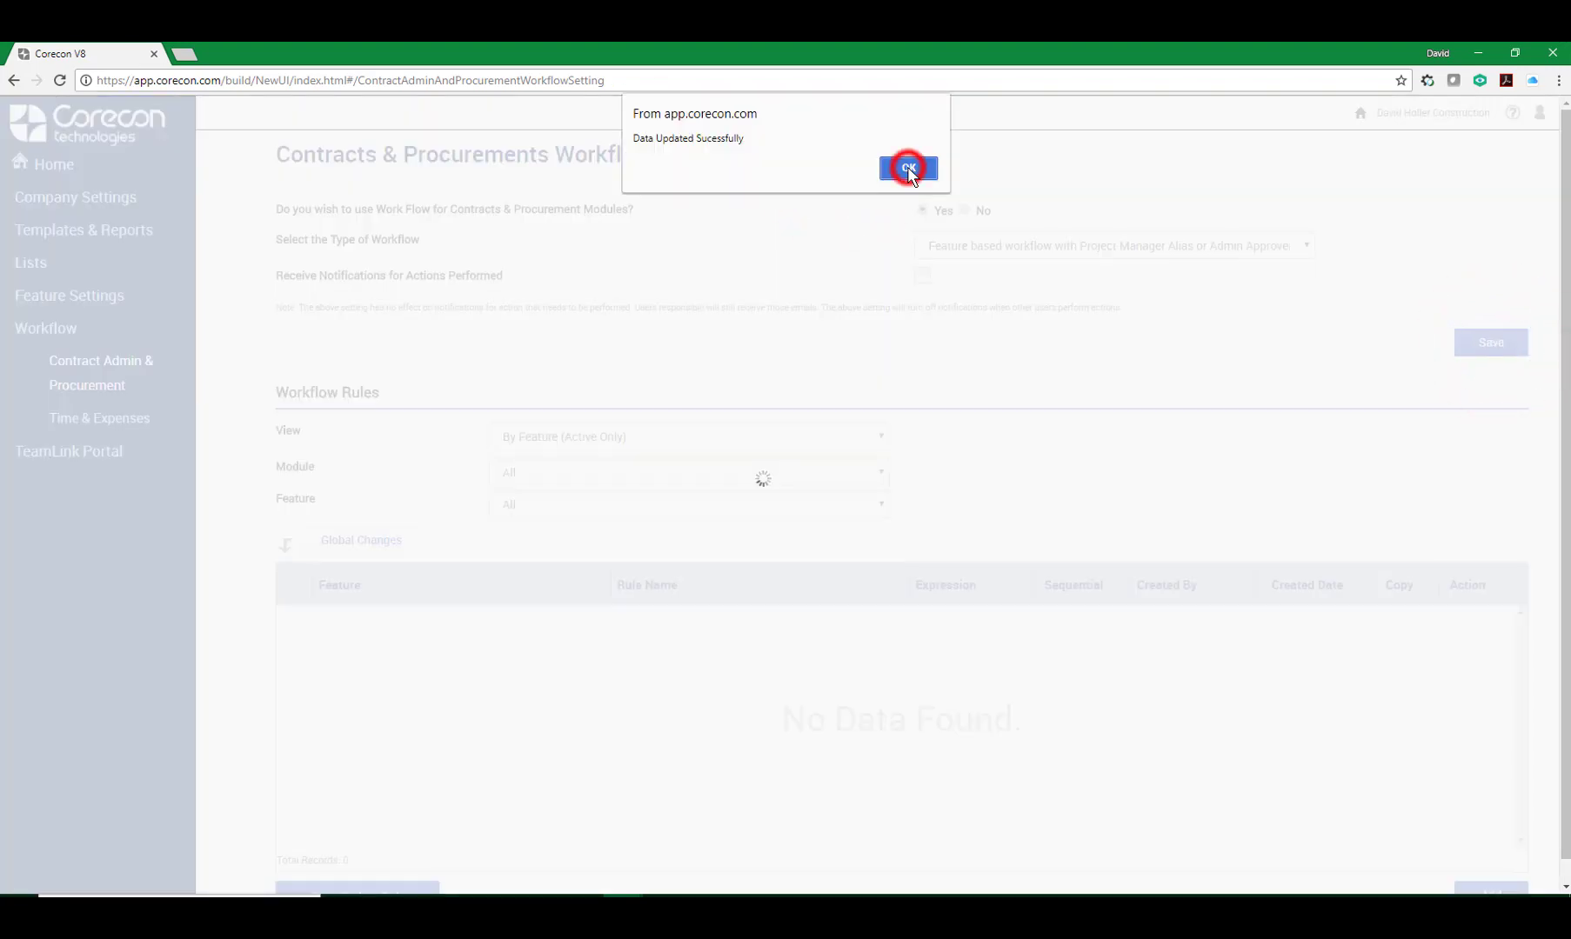
left_click(908, 166)
Start a new workflow rule named Contract Admin with the description Contract Admin.
left_click(521, 318)
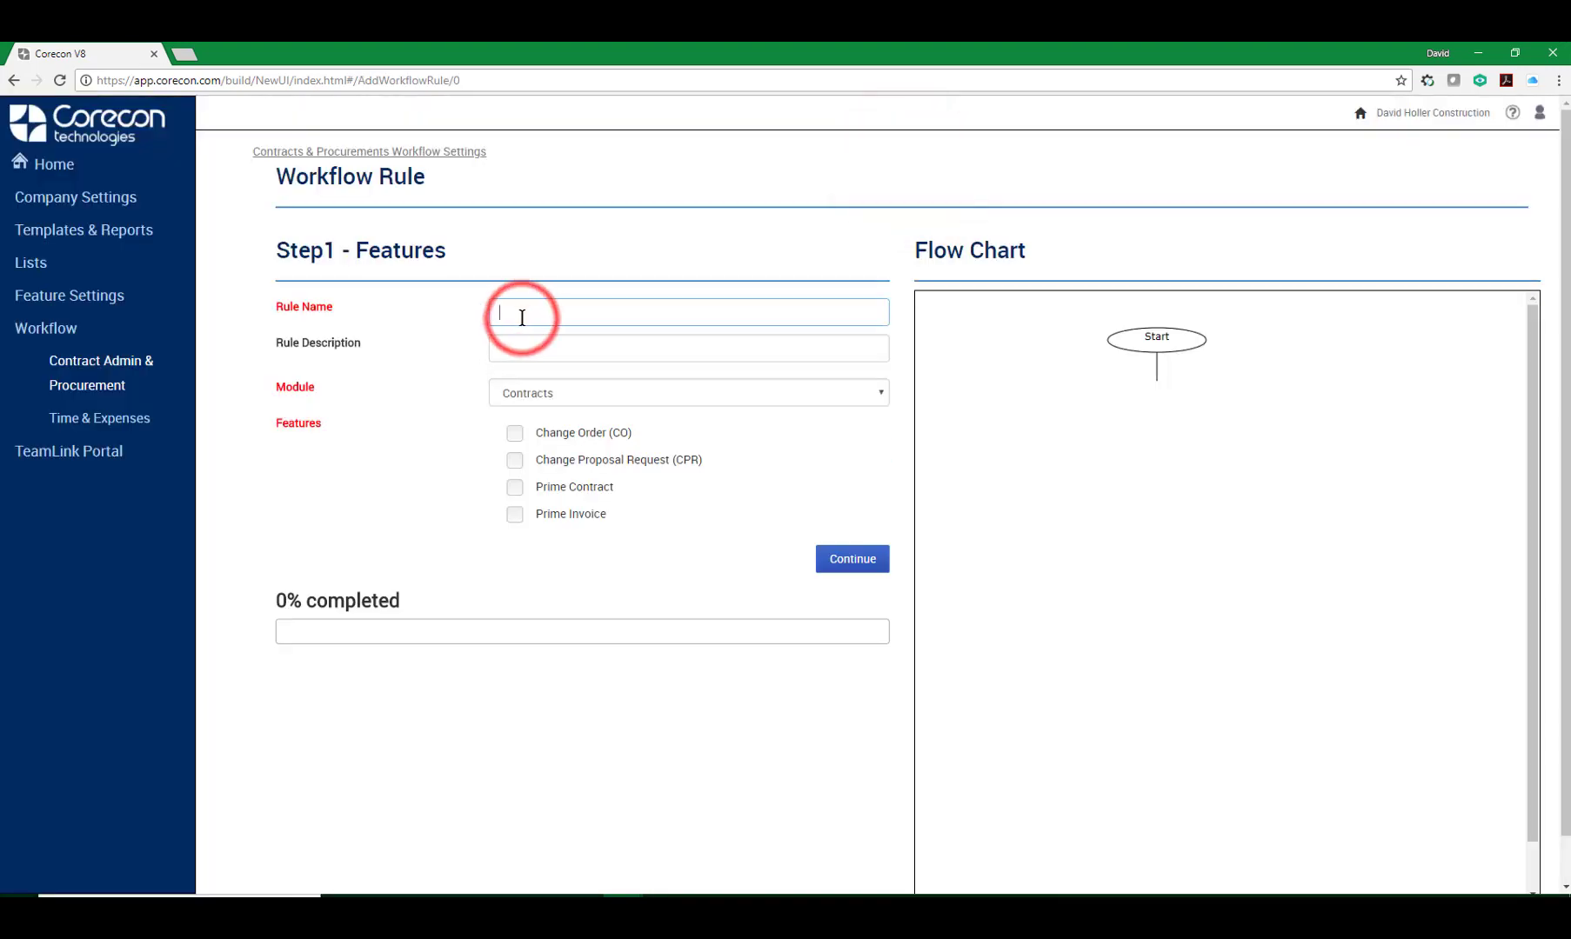
type("Contract")
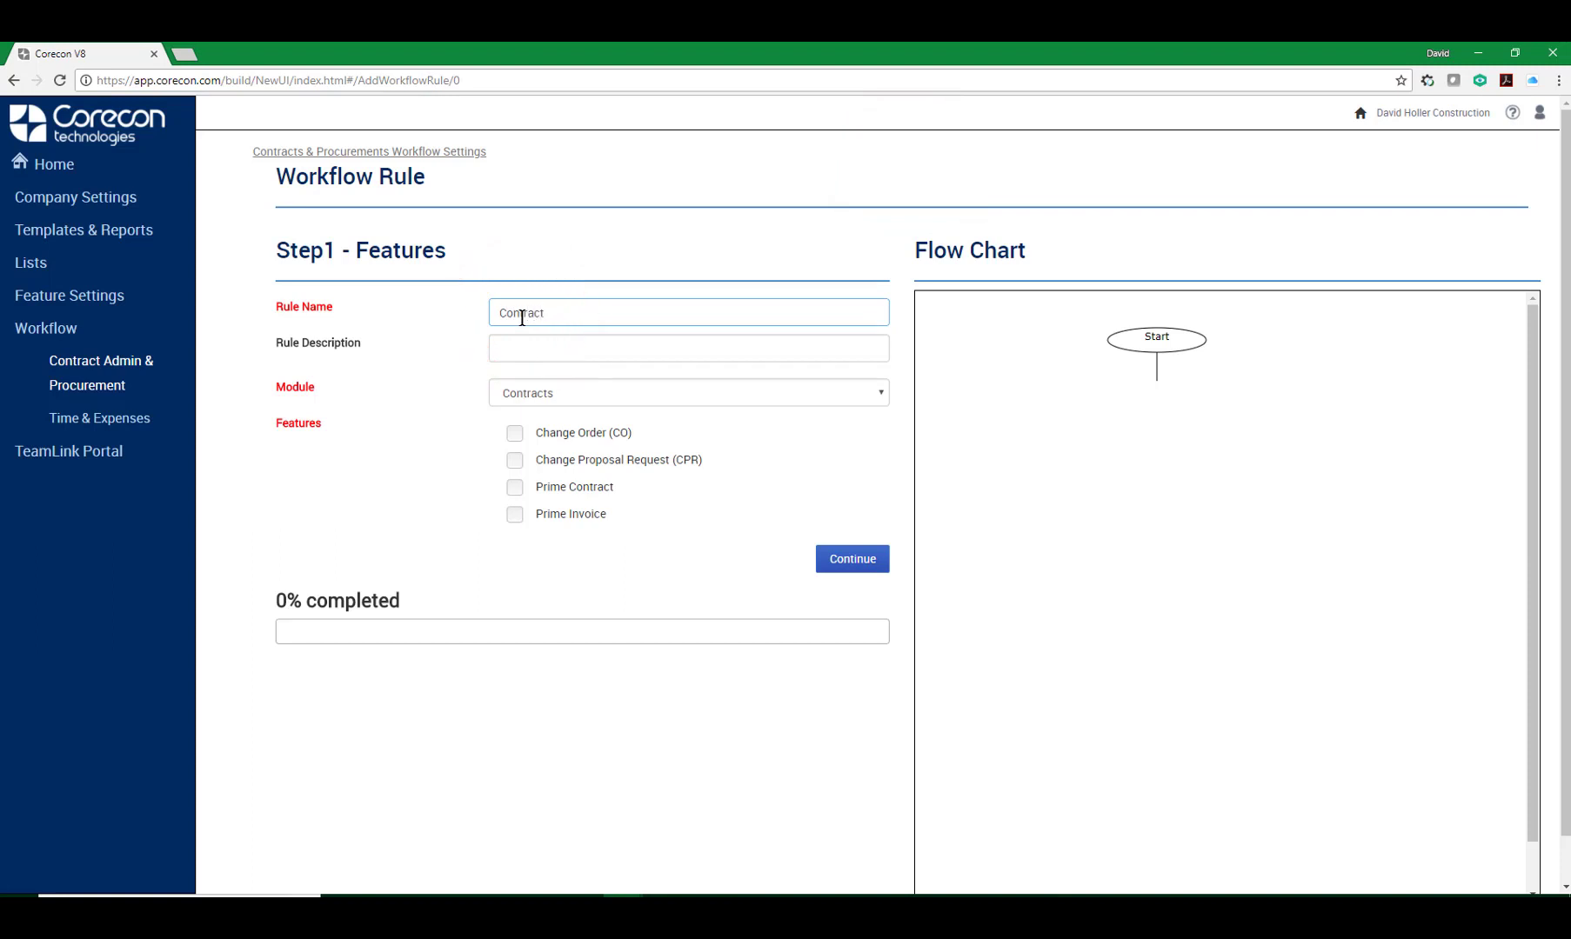
type(" Admin")
key("Tab")
type("Con")
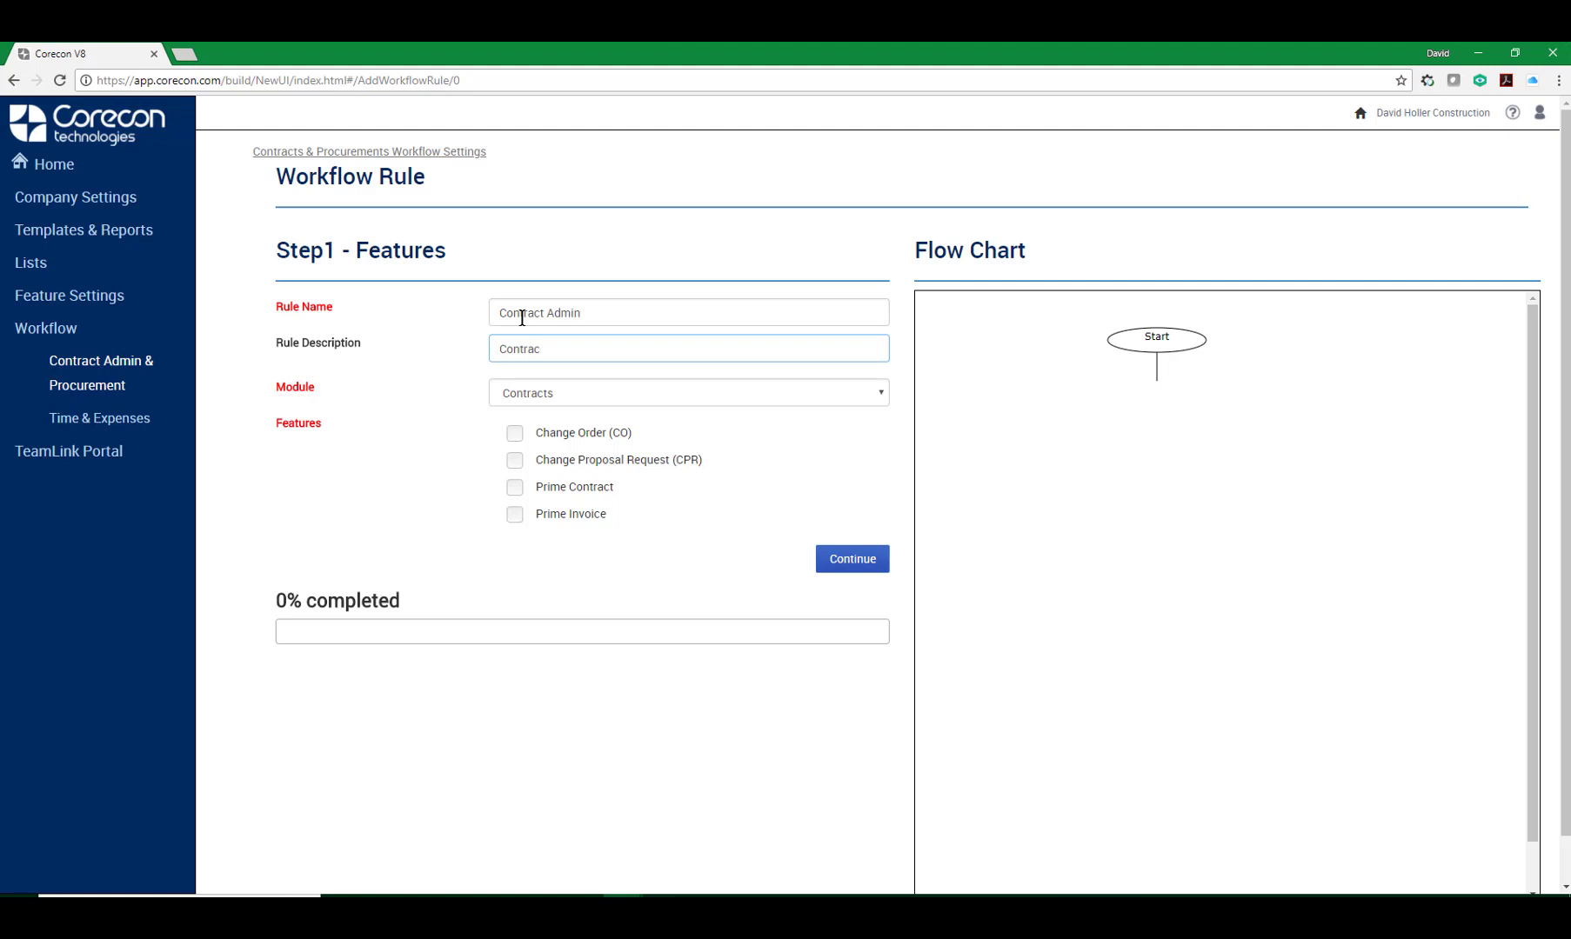
type("tract Admin")
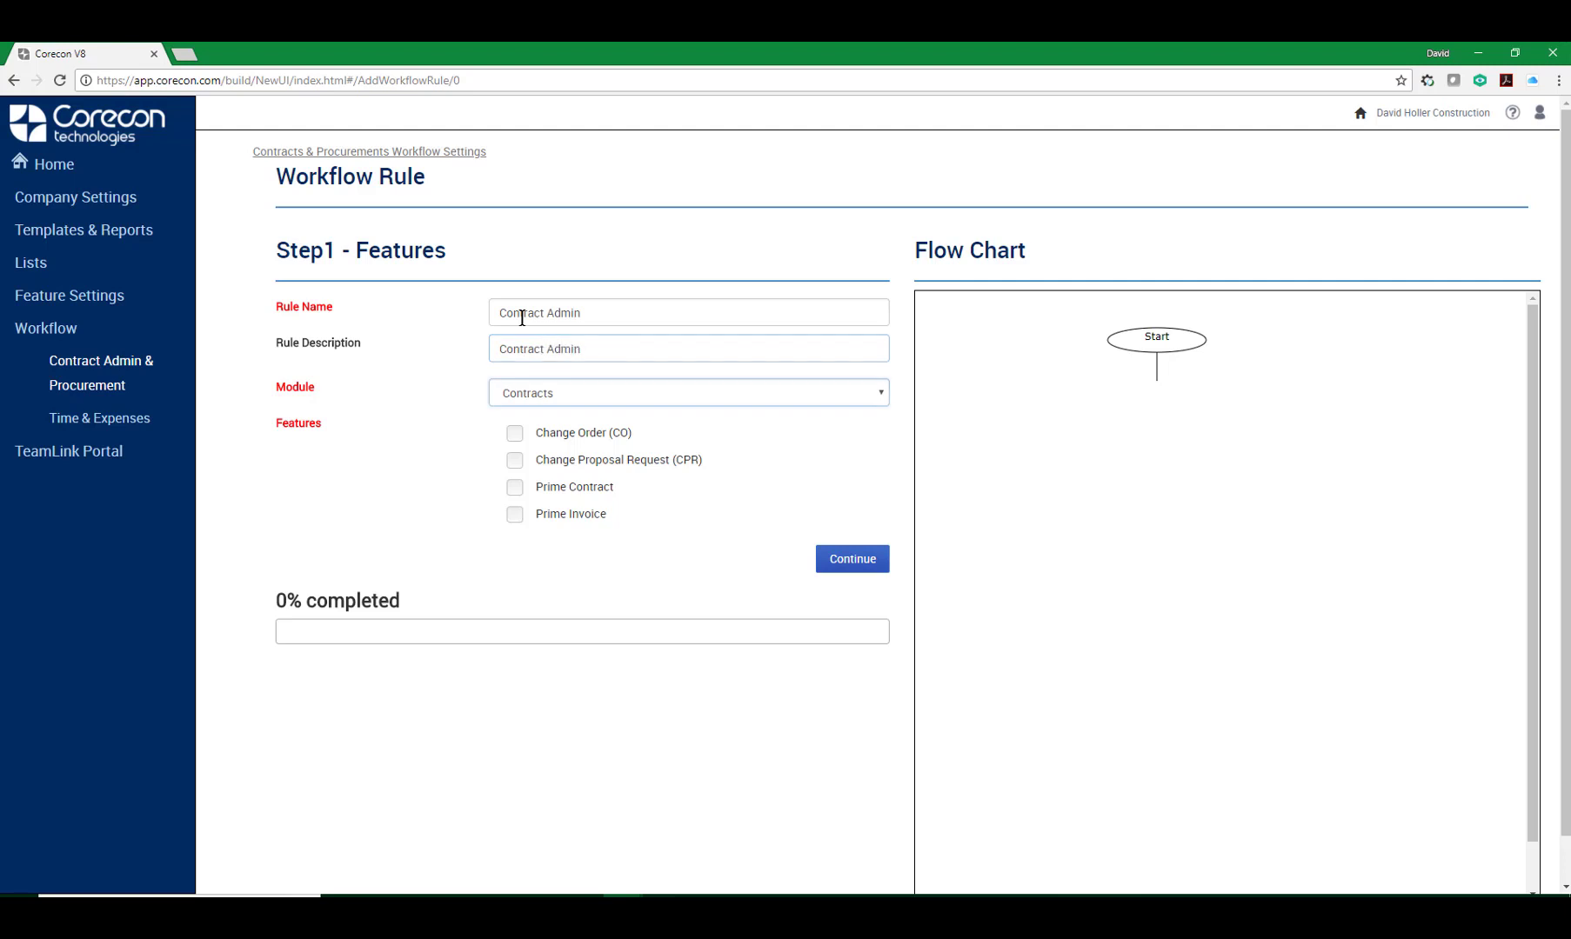
Select the Change Order, Change Proposal Request, Prime Contract and Prime Invoice features and continue.
left_click(514, 433)
left_click(514, 461)
left_click(515, 487)
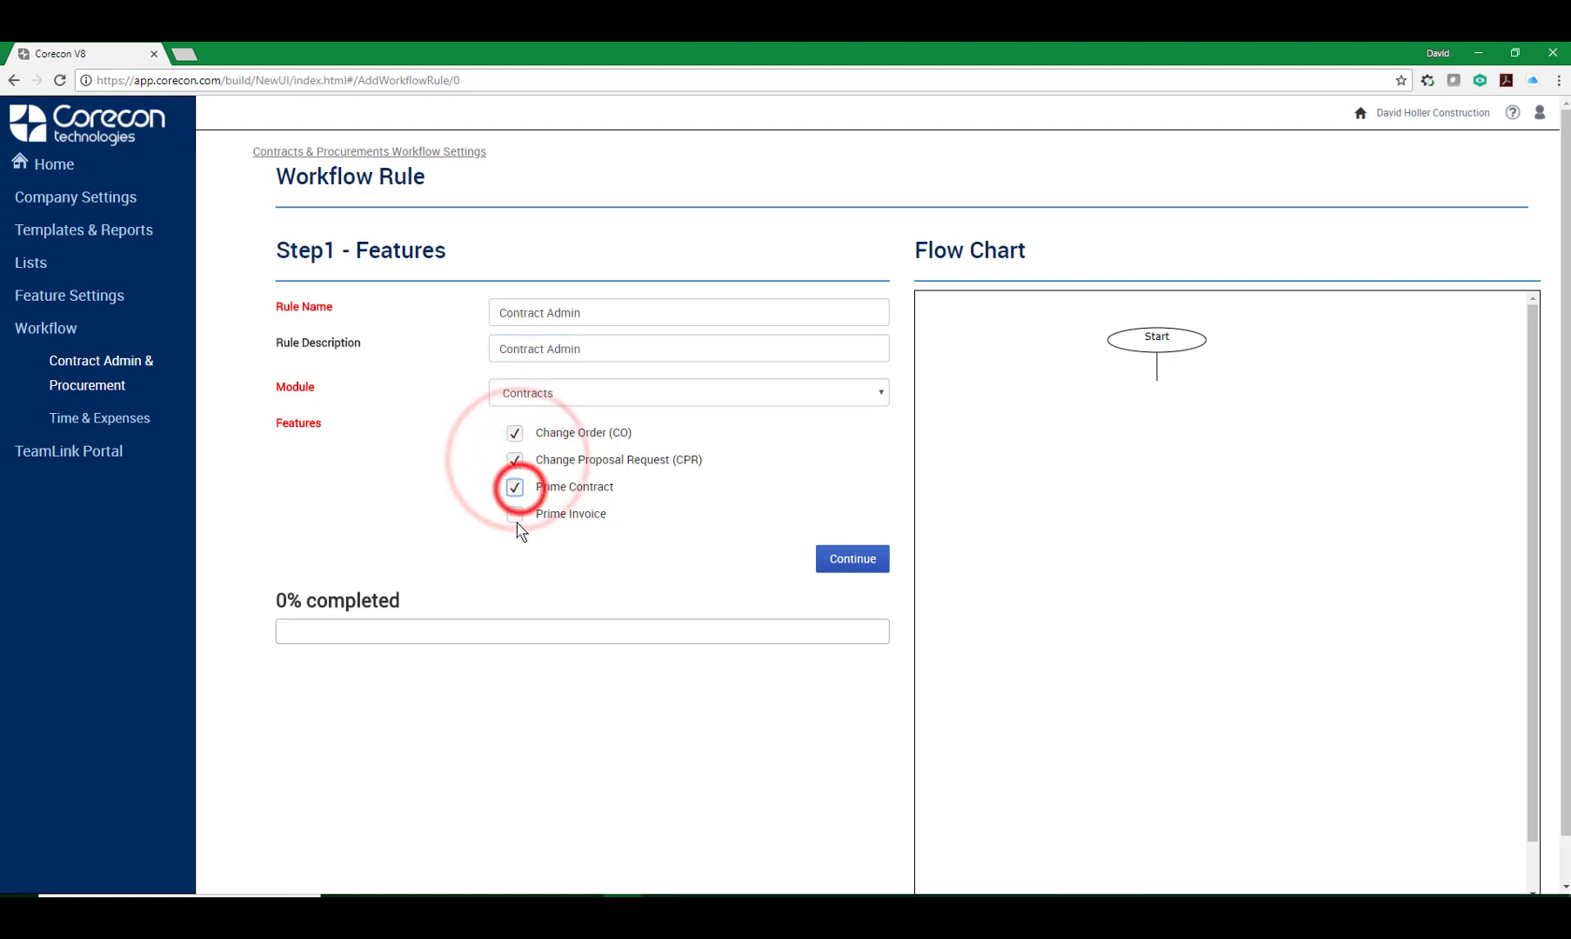
left_click(515, 514)
left_click(851, 561)
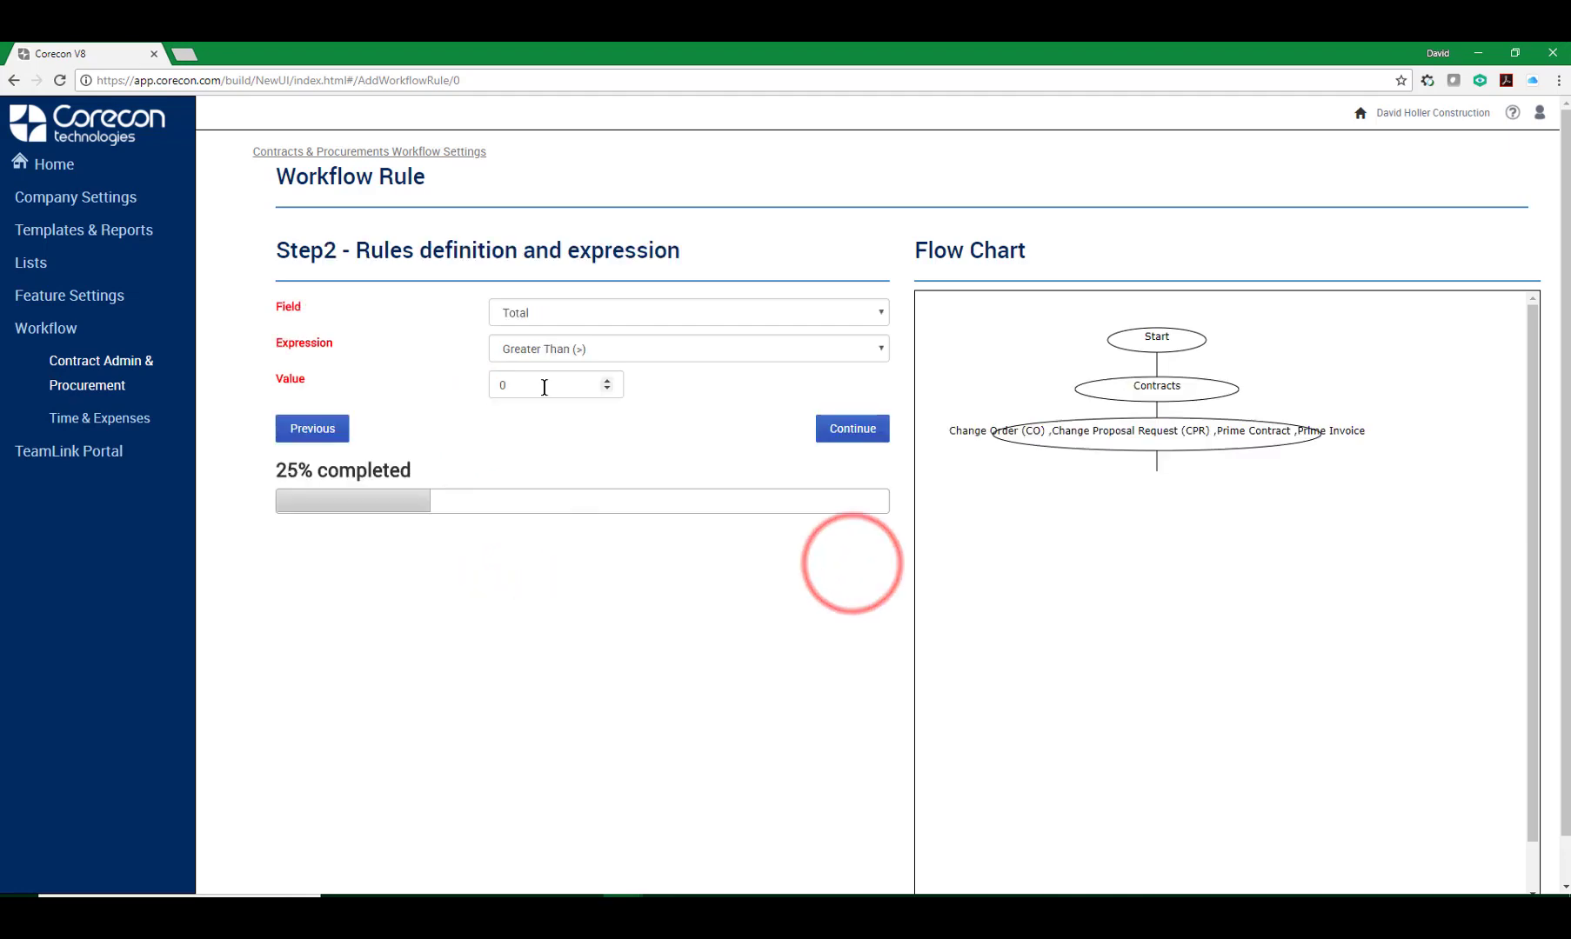
Set the rule expression to Total greater than 100 and continue.
left_click(607, 382)
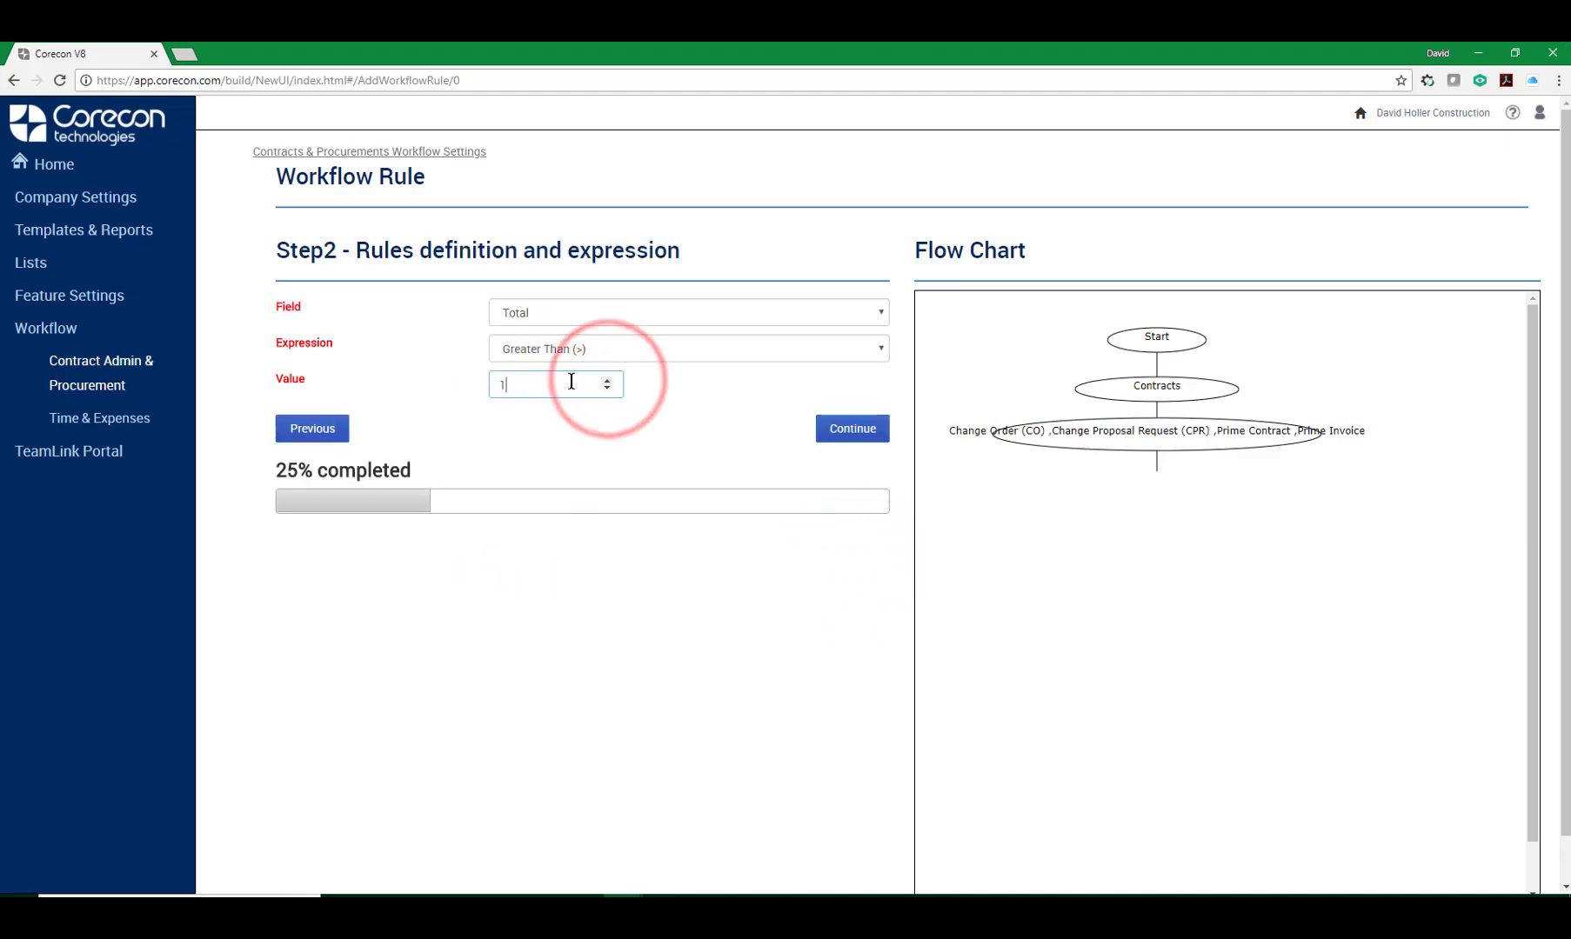
type("00")
left_click(844, 433)
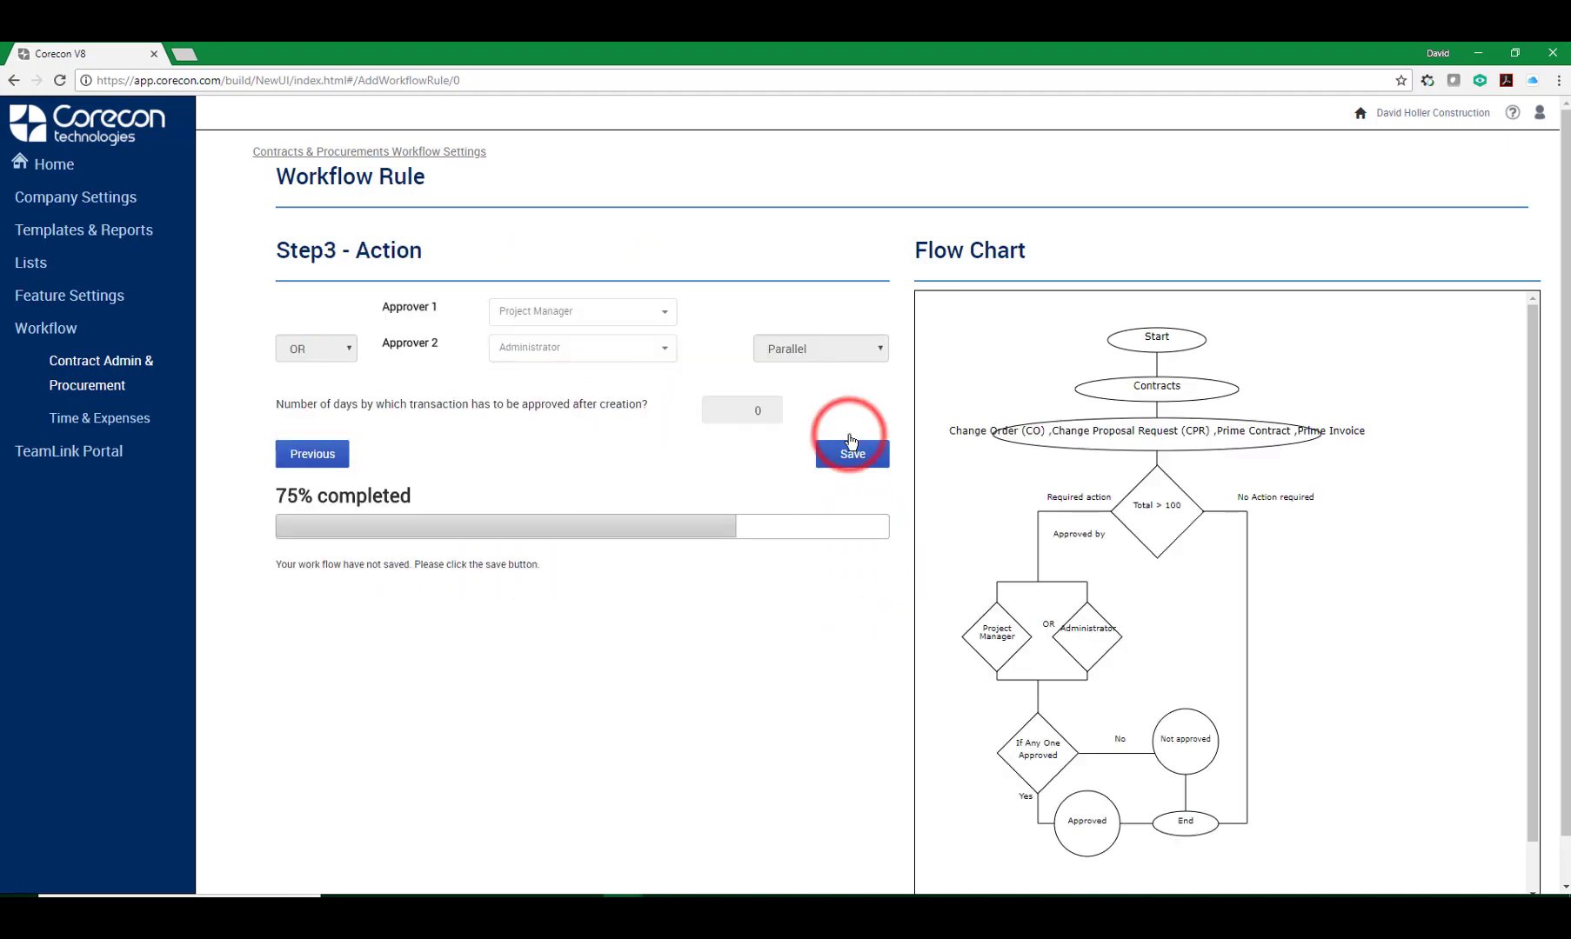
Review the fixed Project Manager OR Administrator approvers and save the Contract Admin rule.
left_click(350, 355)
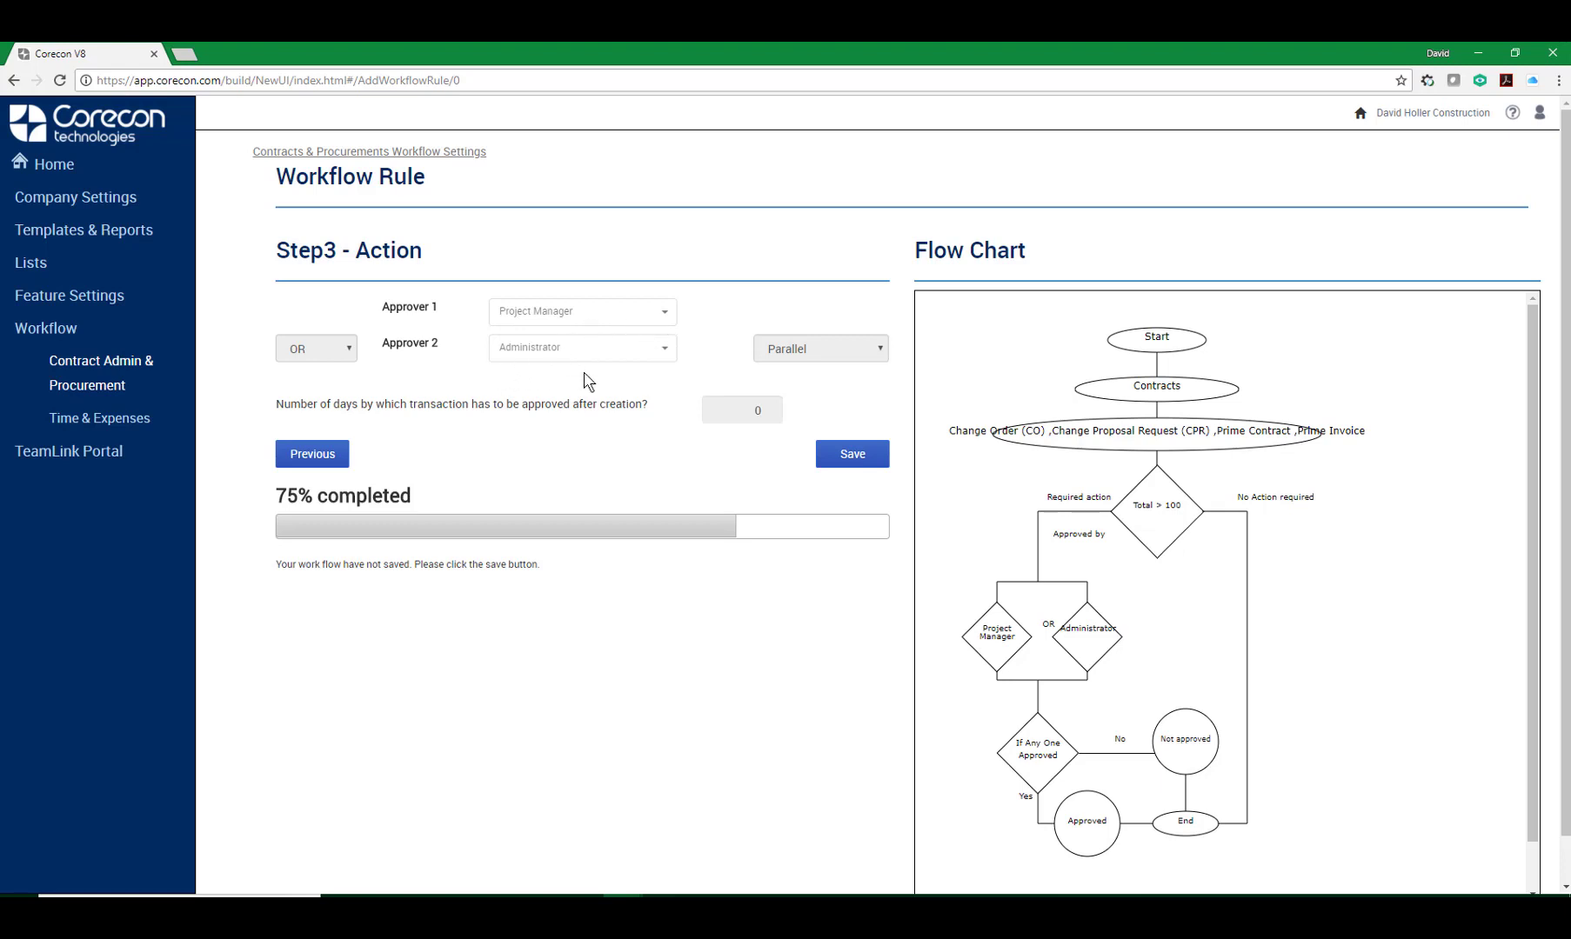
left_click(881, 353)
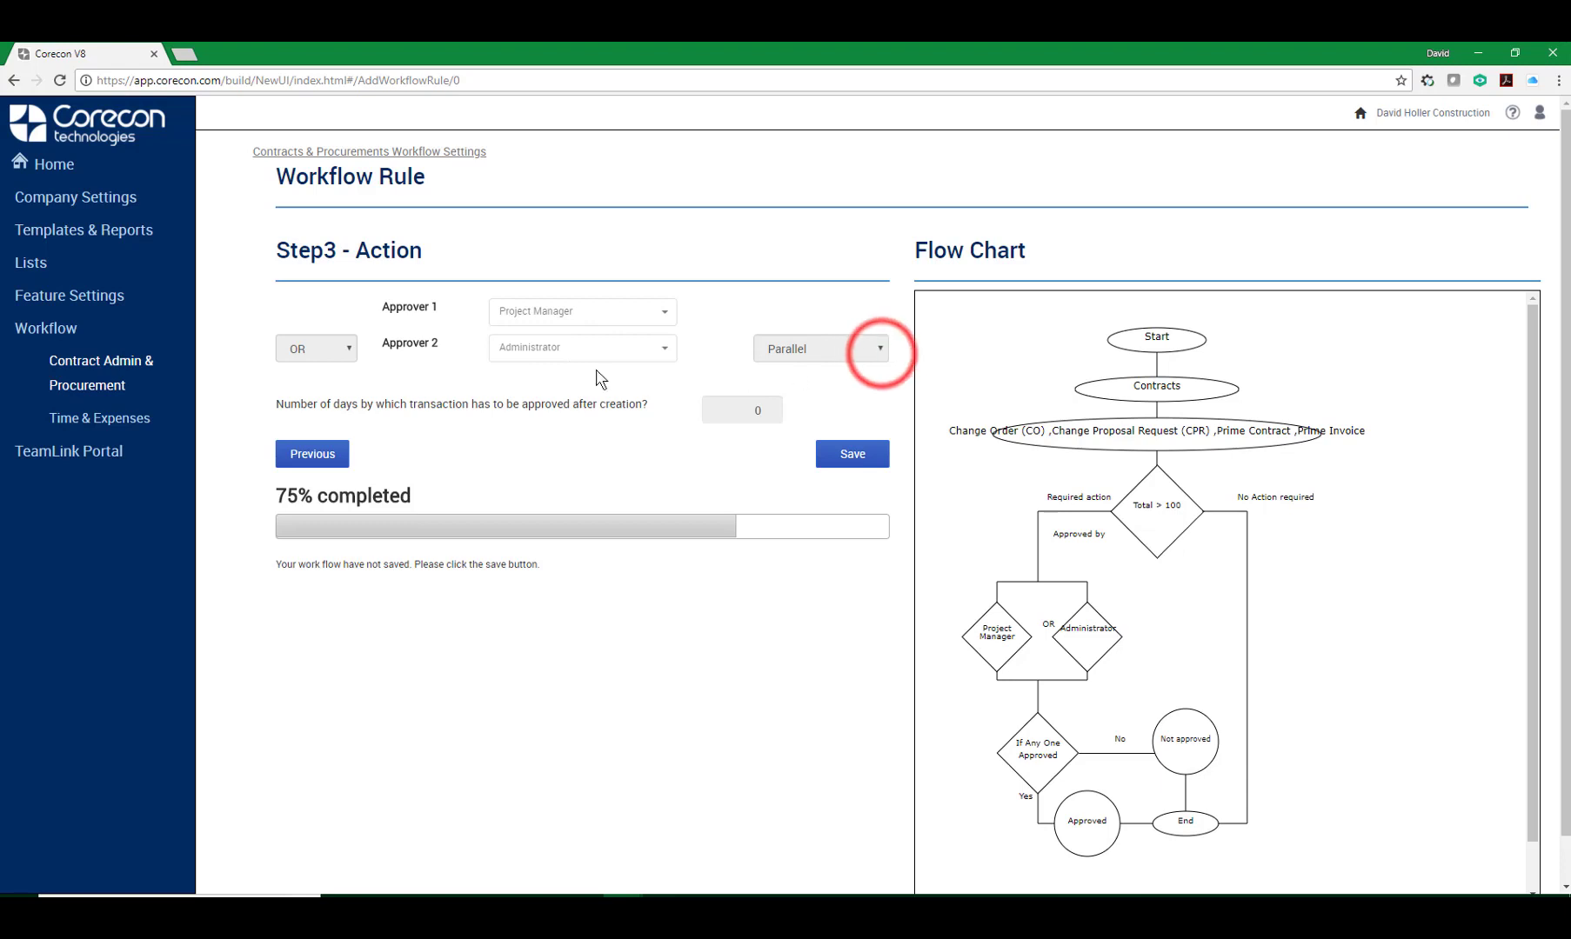
left_click(347, 353)
left_click(738, 411)
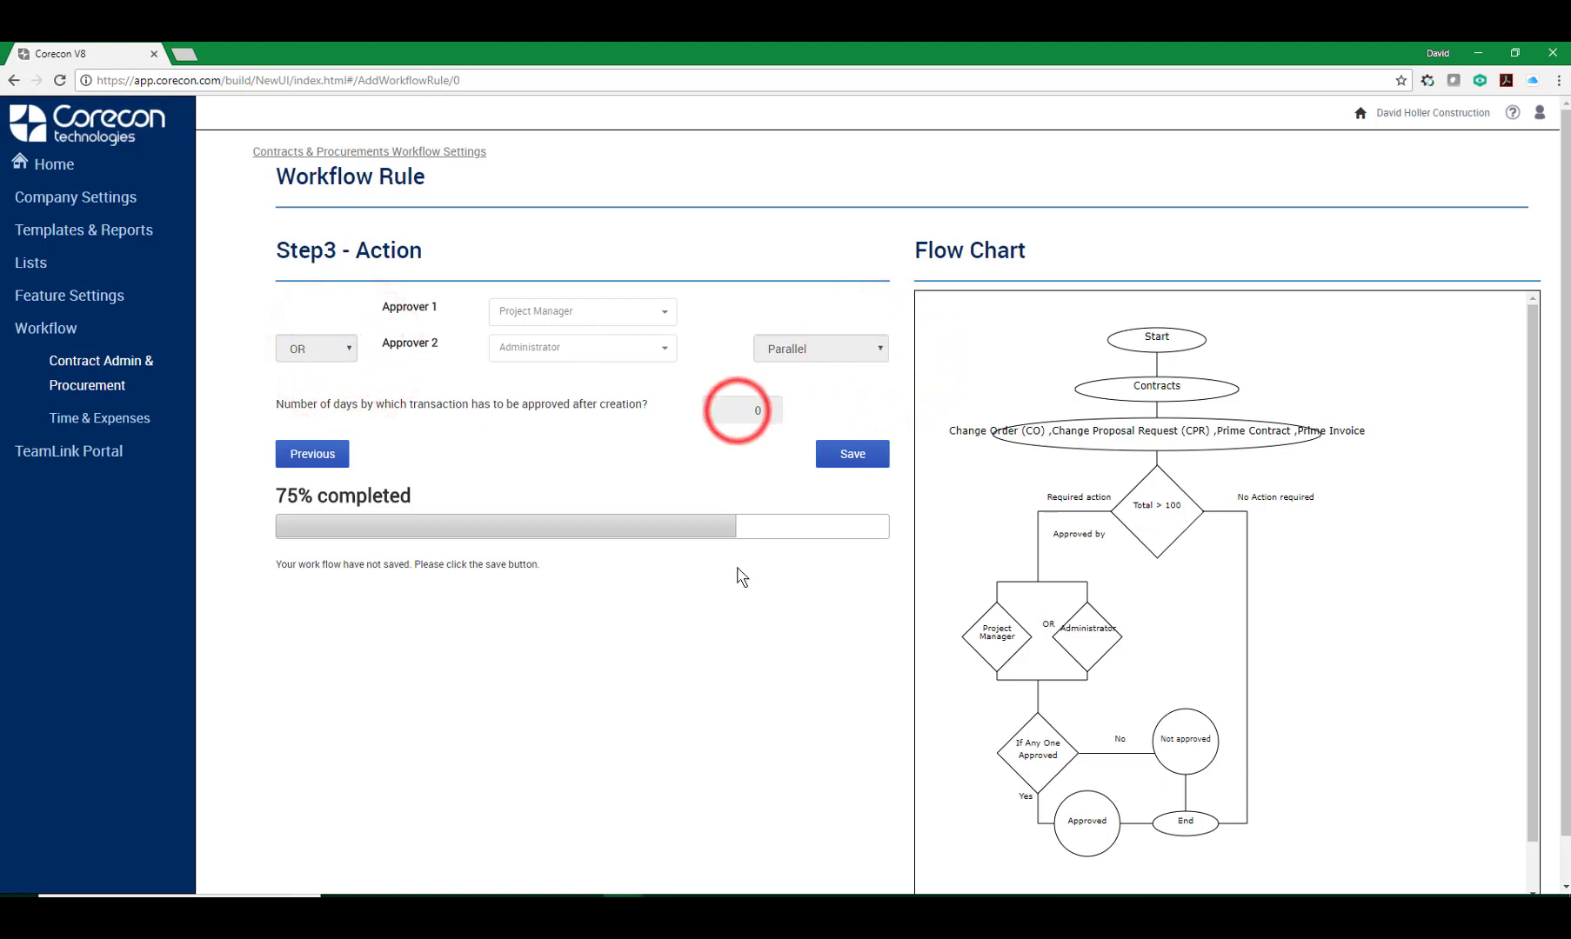
left_click(851, 458)
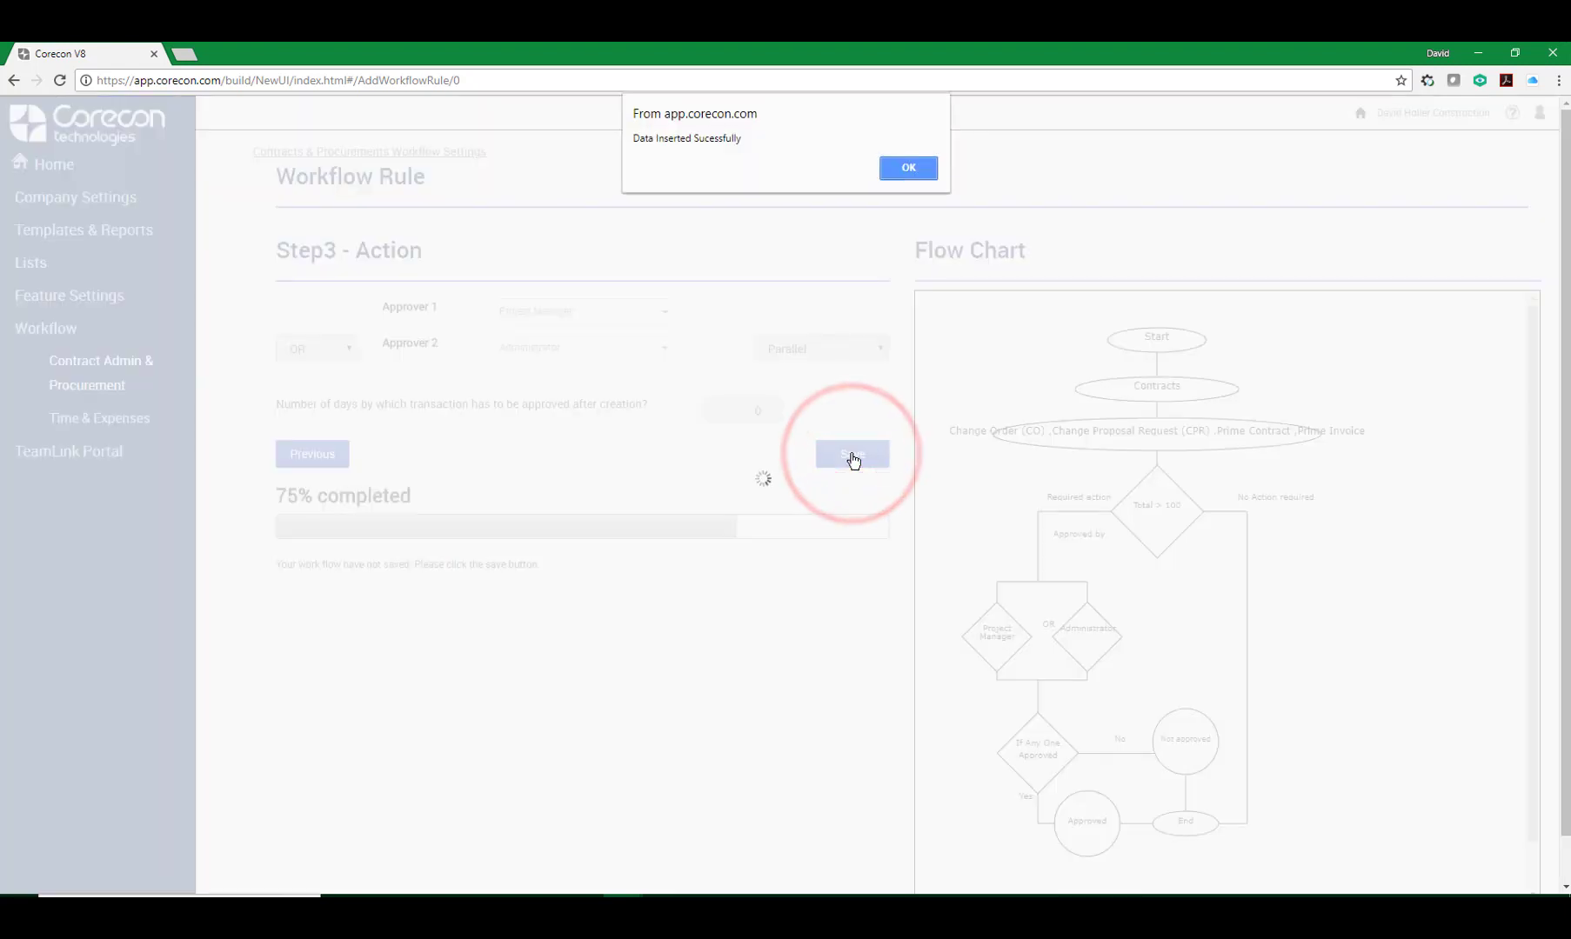
left_click(910, 171)
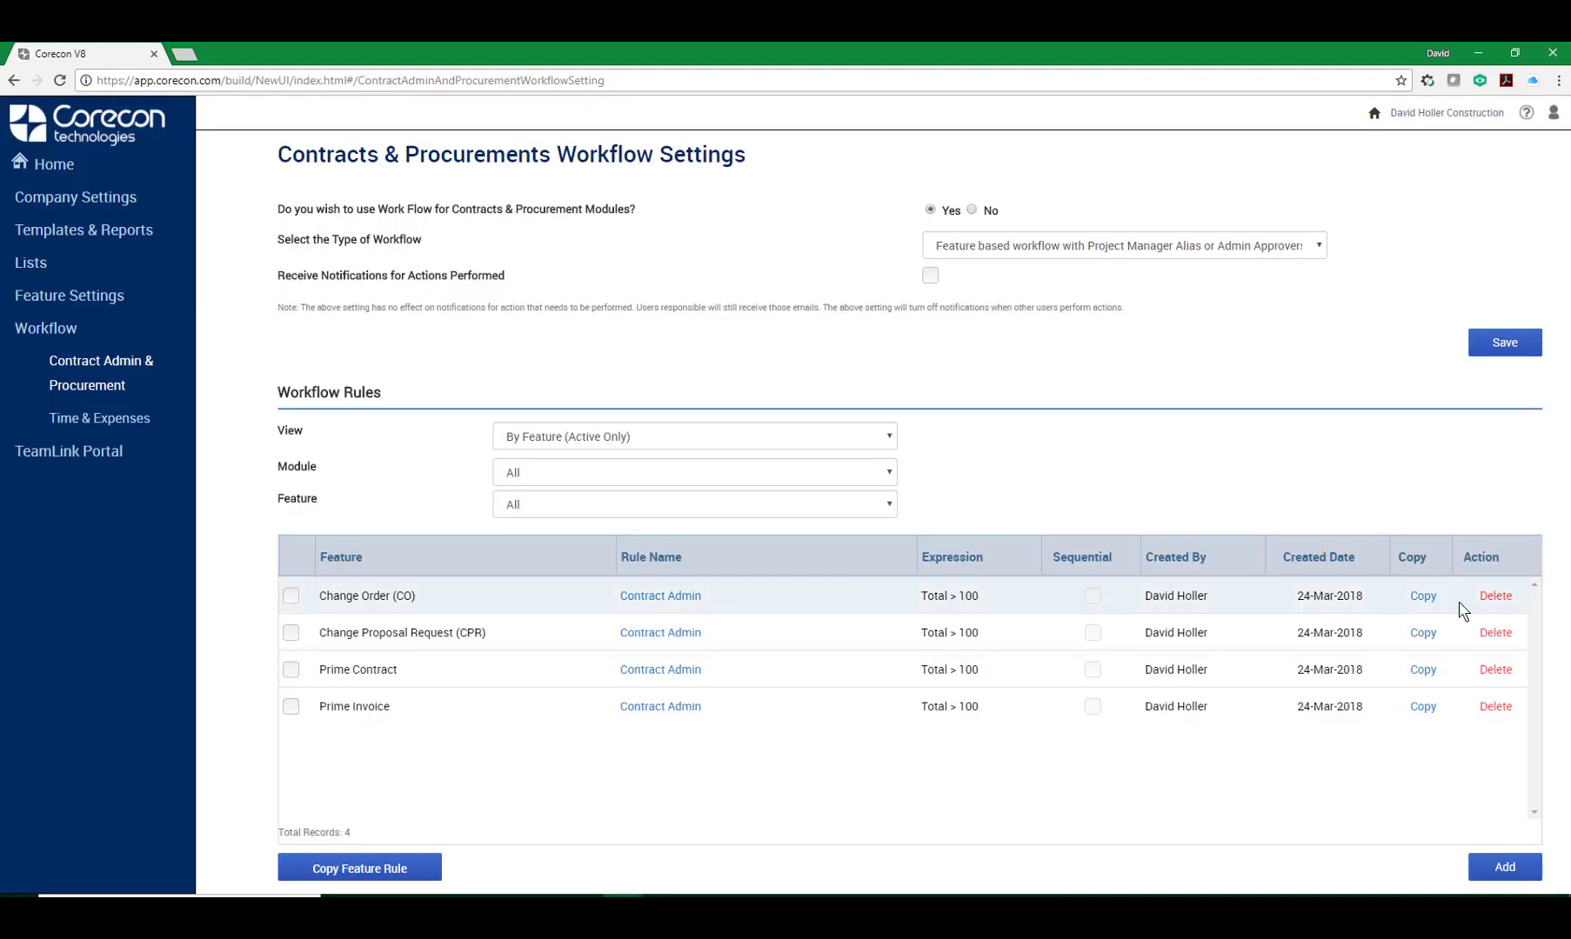
Delete the Contract Admin rules from the list, confirming the deletion.
left_click(1495, 597)
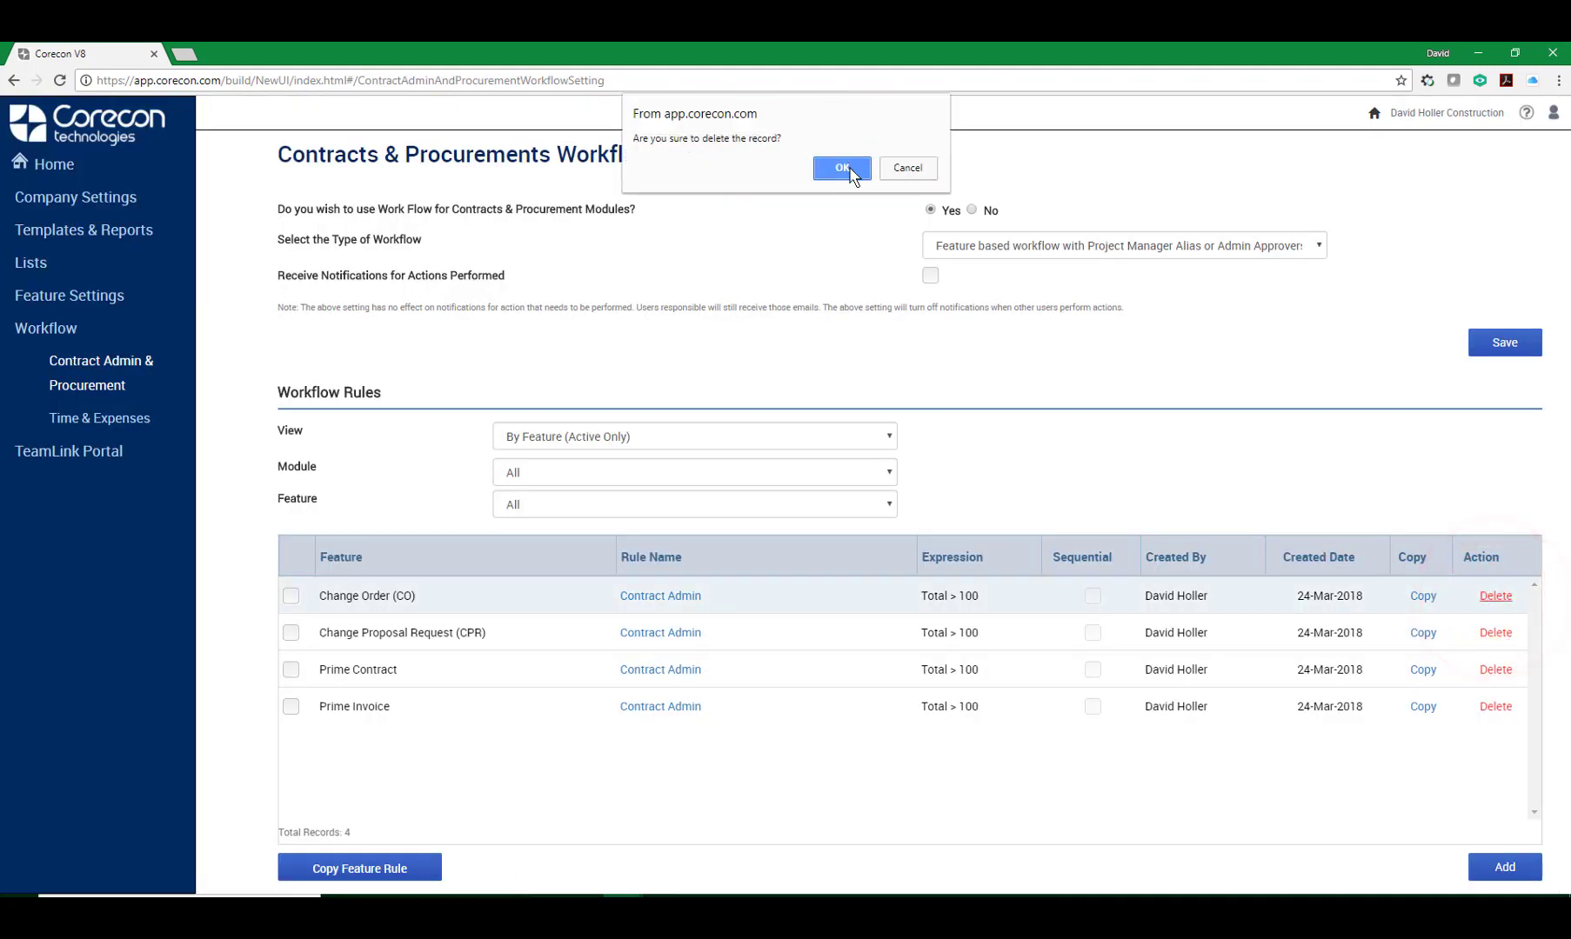
left_click(843, 168)
left_click(1491, 600)
left_click(1492, 599)
Switch the workflow type to Project / Feature based workflow and save the setting.
left_click(1317, 247)
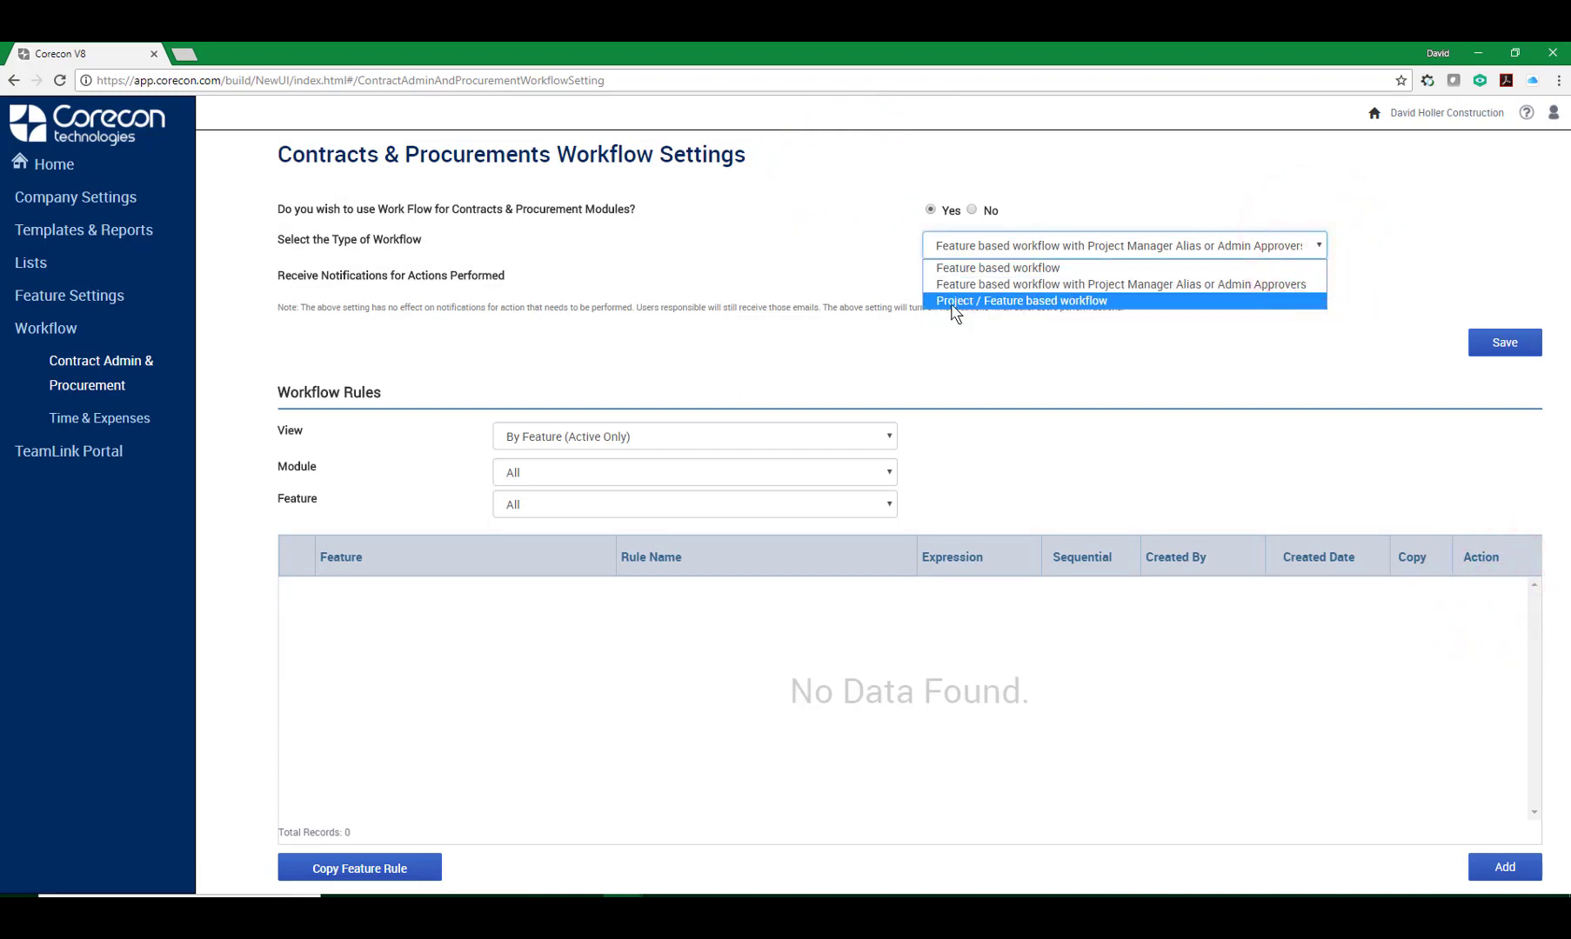
left_click(1067, 301)
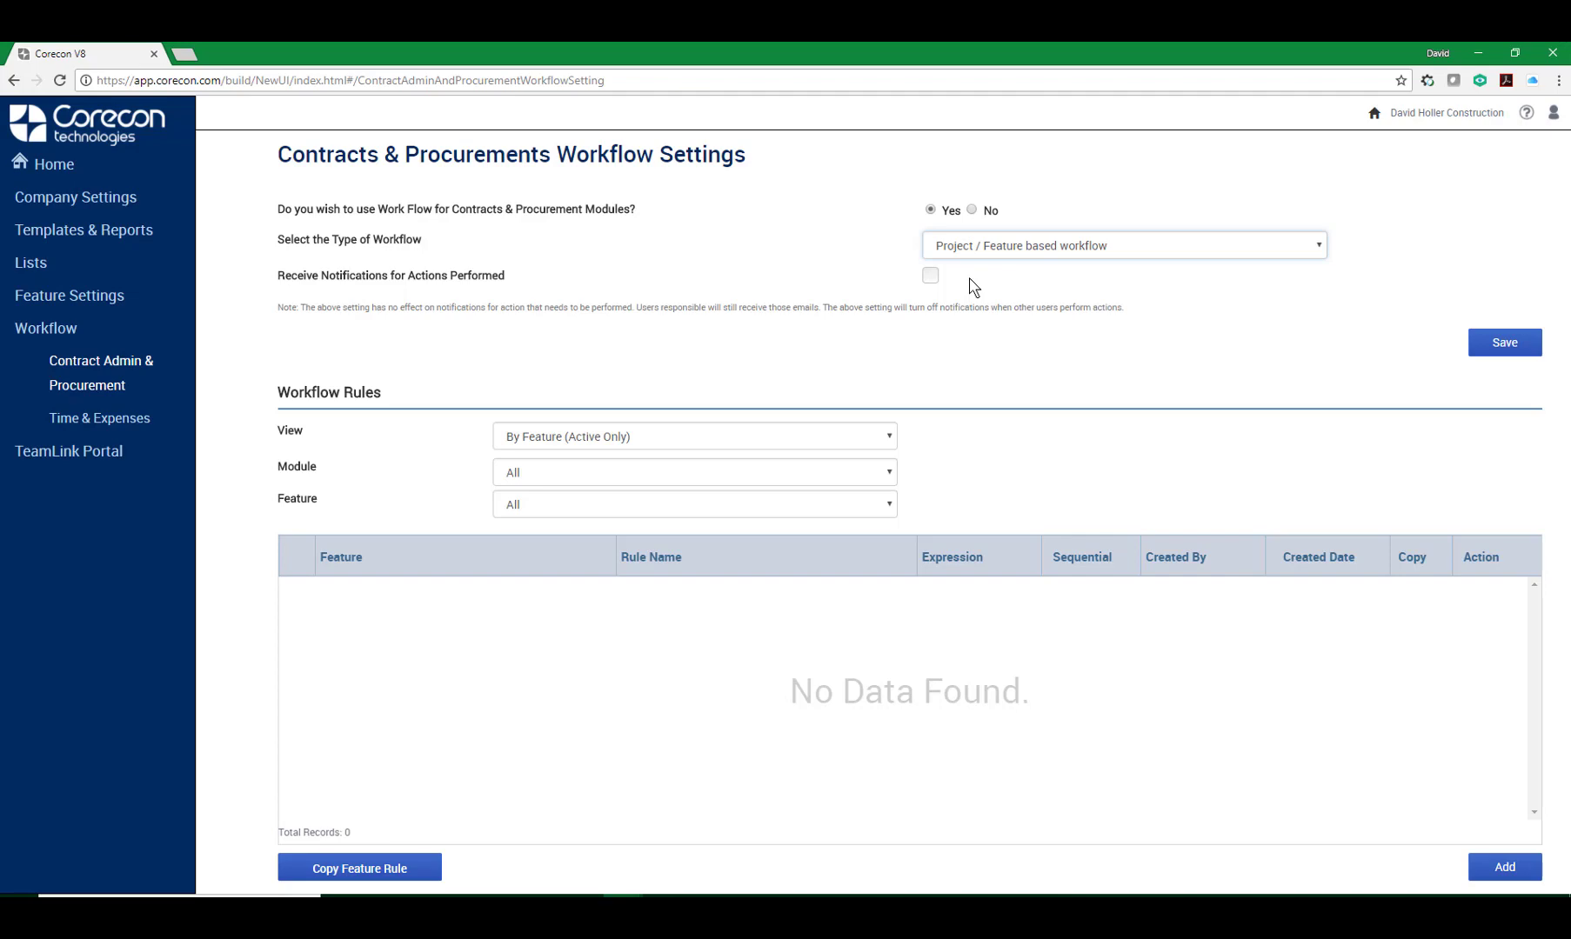
left_click(1504, 342)
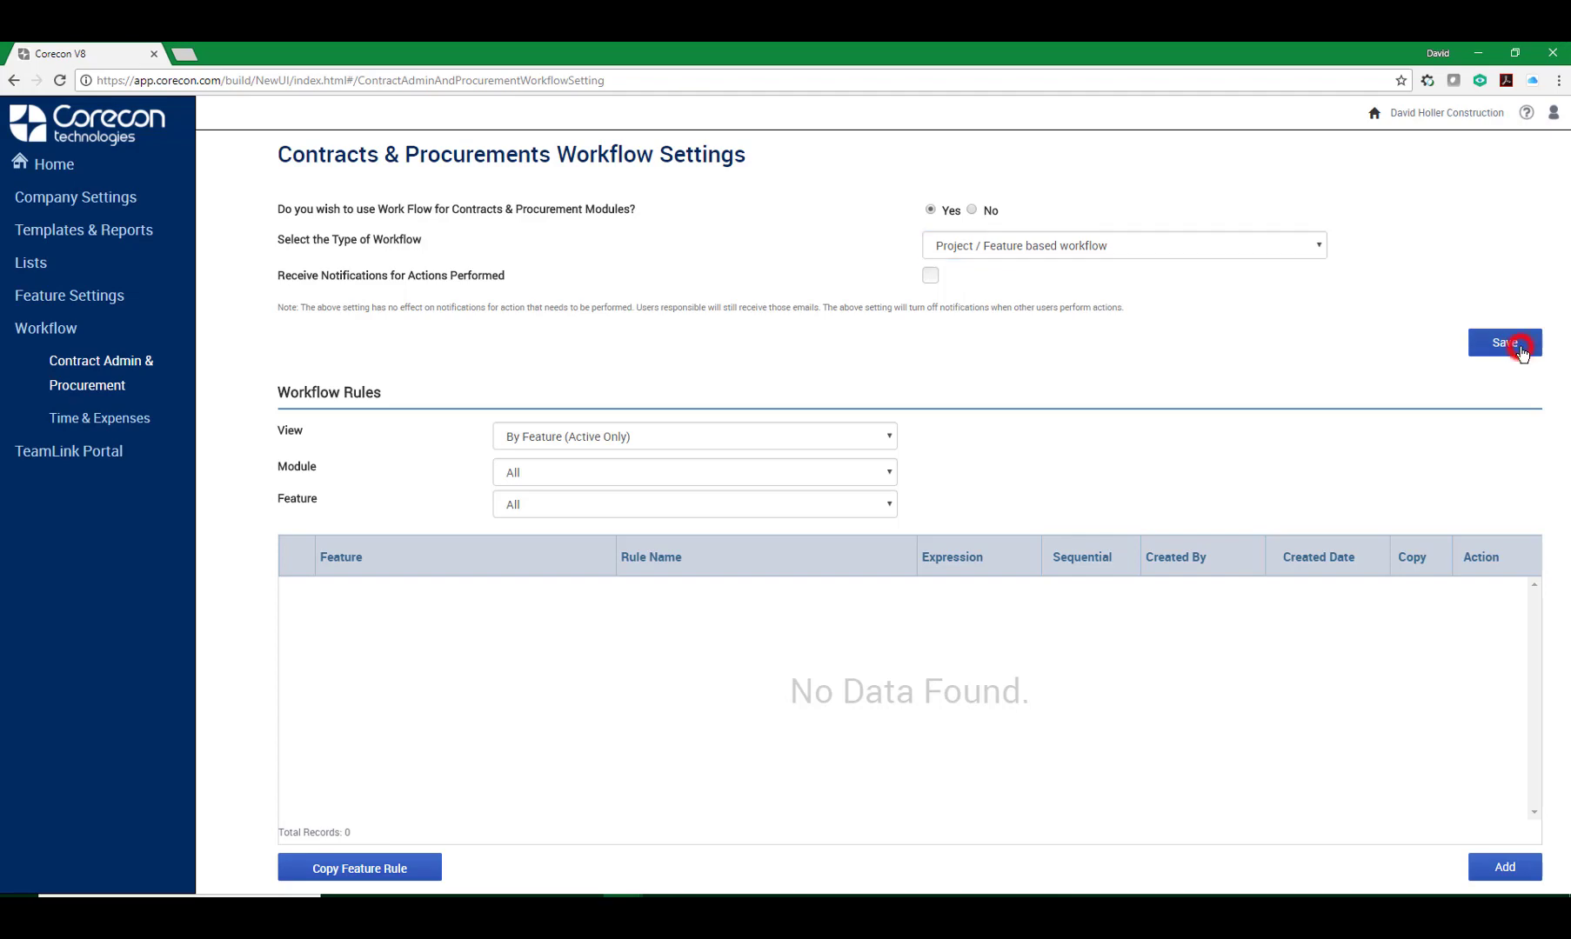
Add a new rule named Procurement with description Procurement for project 017-0001.
left_click(1486, 872)
left_click(545, 287)
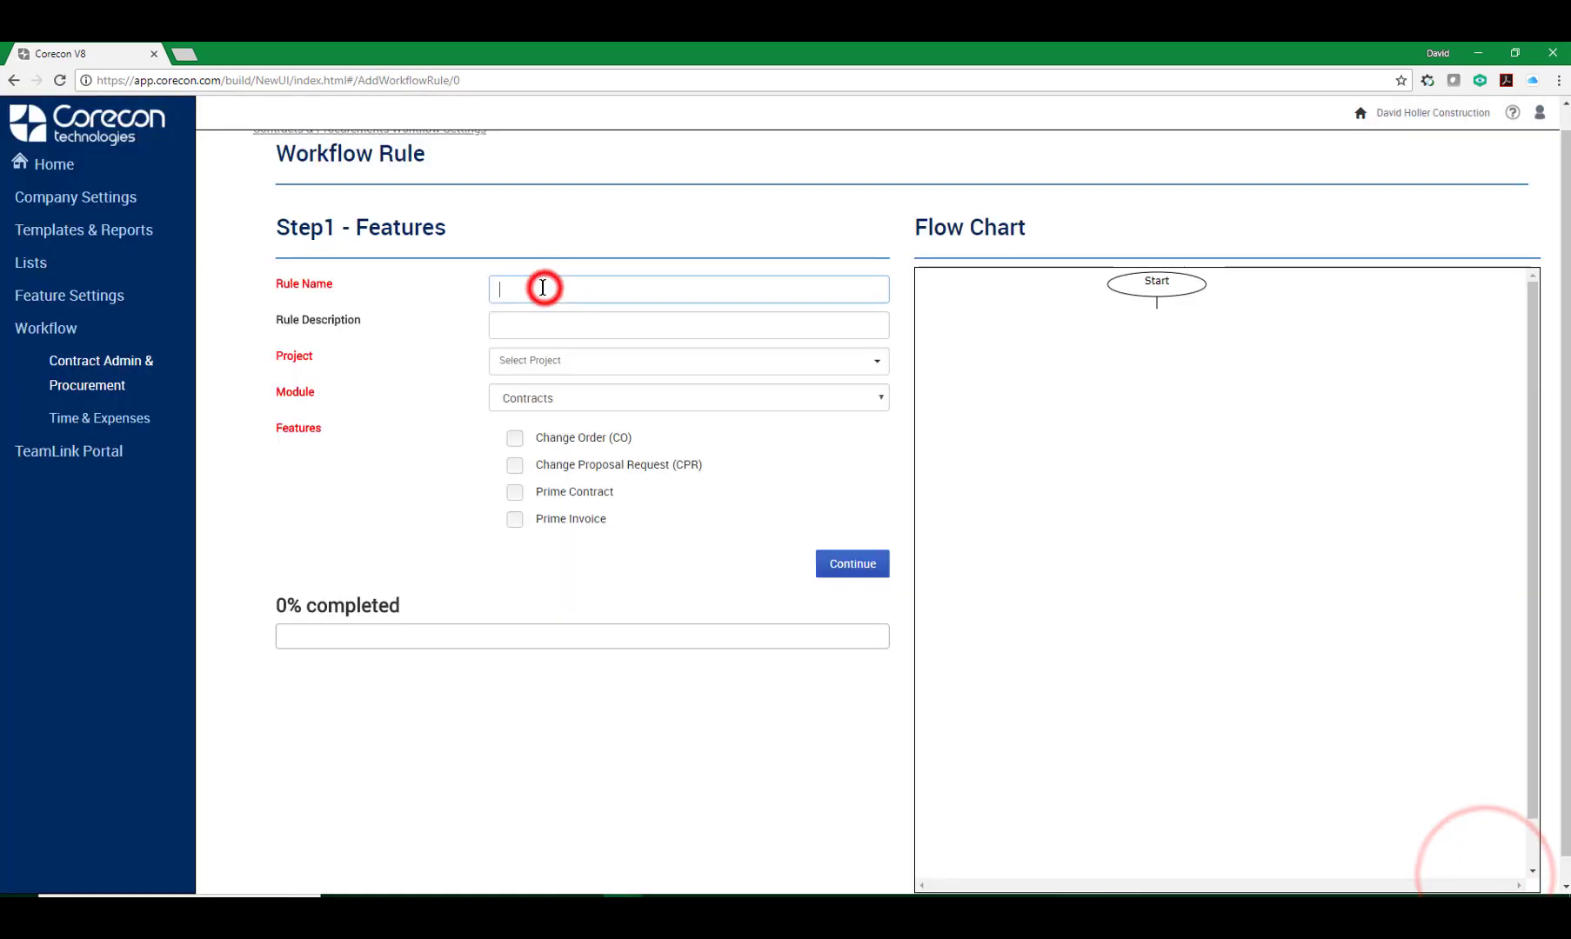
type("Procurement")
key("Tab")
type("Procurem")
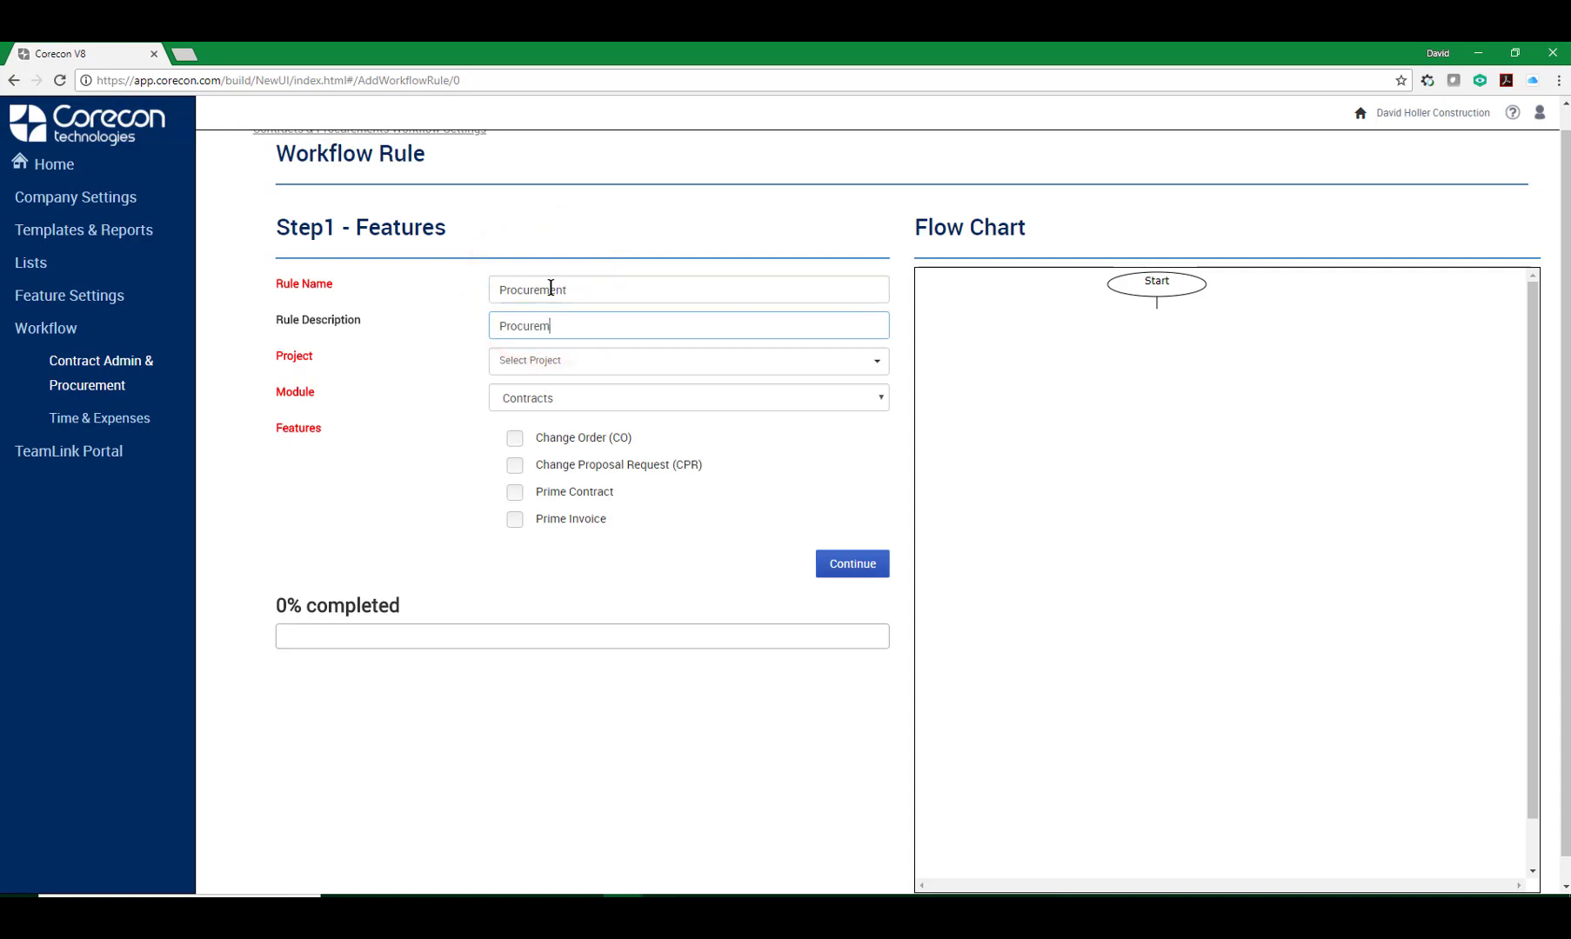
type("ent")
key("Tab")
left_click(877, 360)
left_click(524, 404)
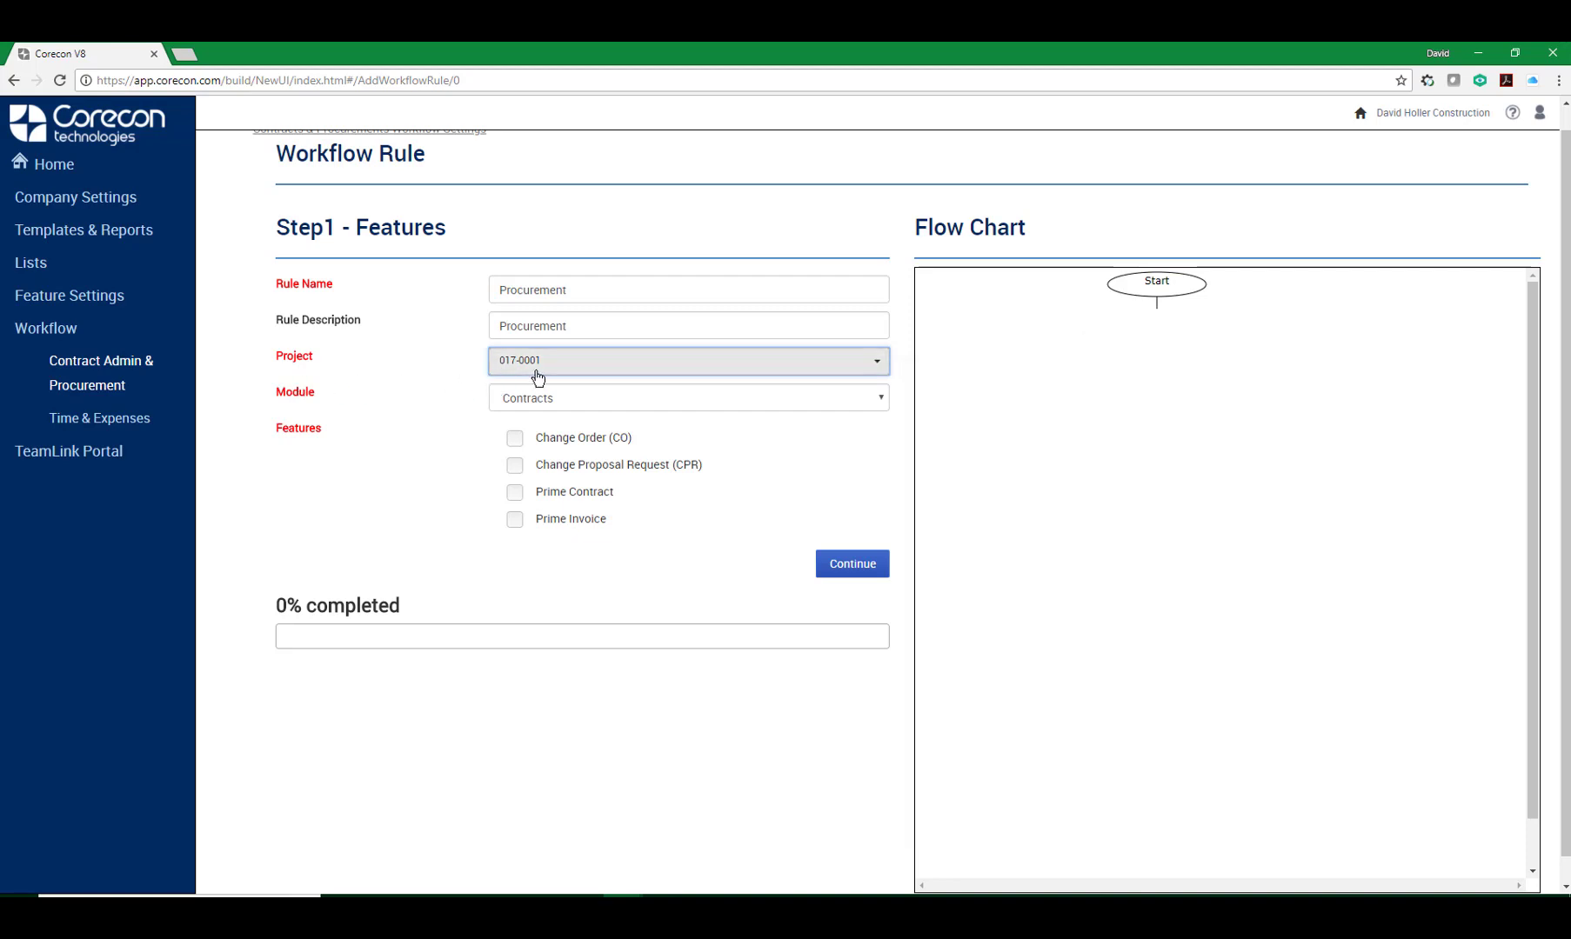
Select all four Contracts features for the Procurement rule and continue.
left_click(514, 437)
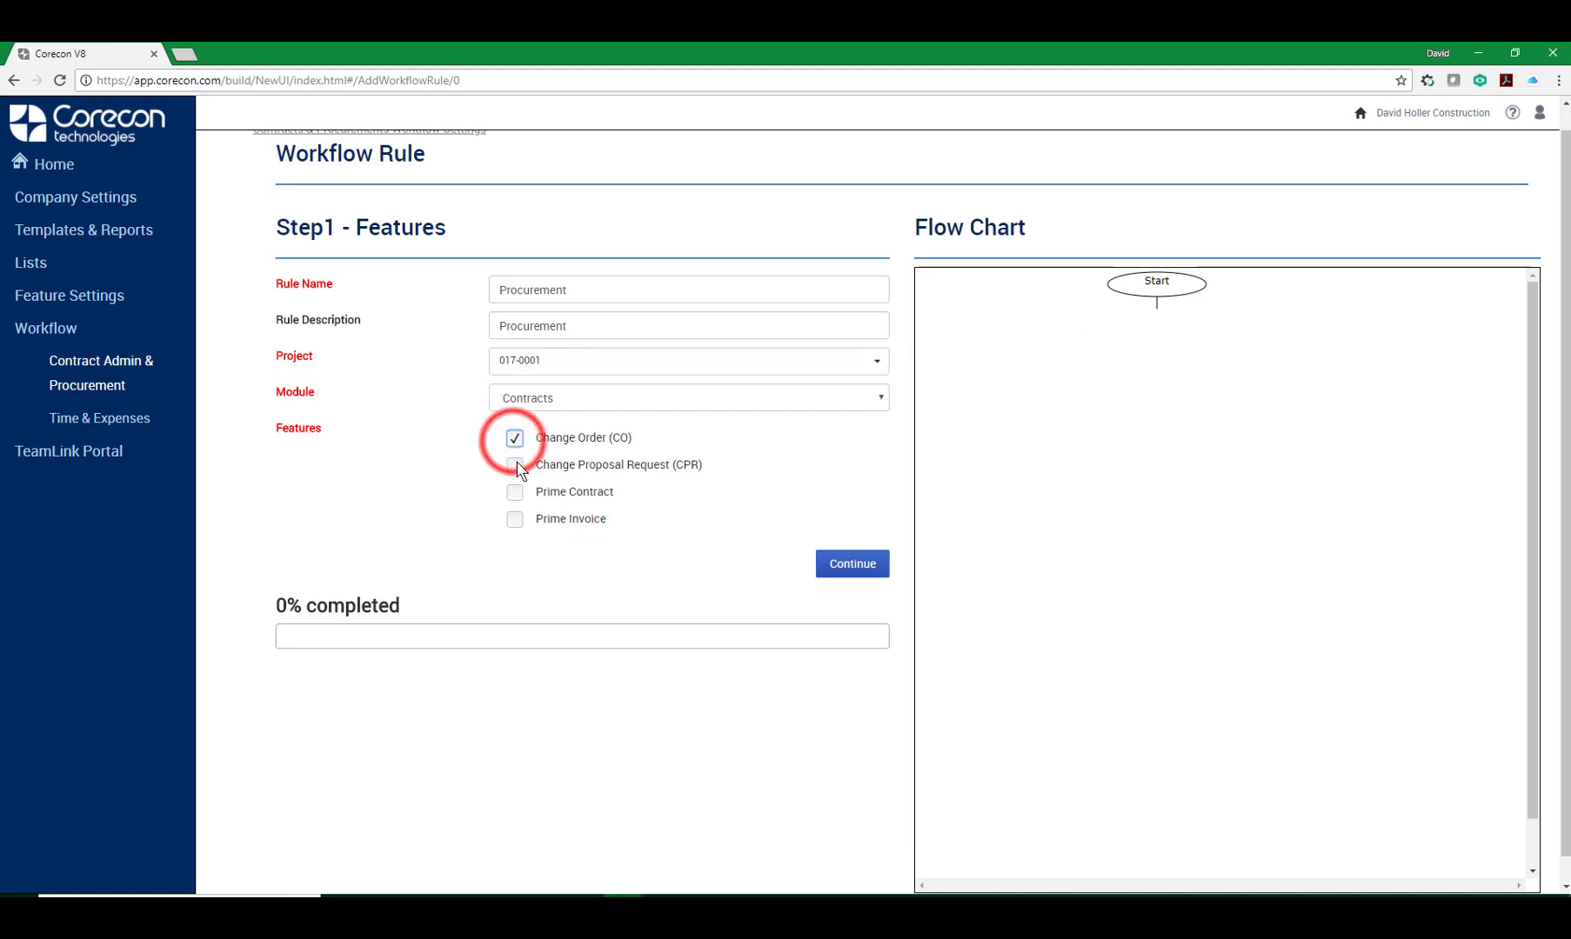
left_click(514, 464)
left_click(514, 491)
left_click(515, 520)
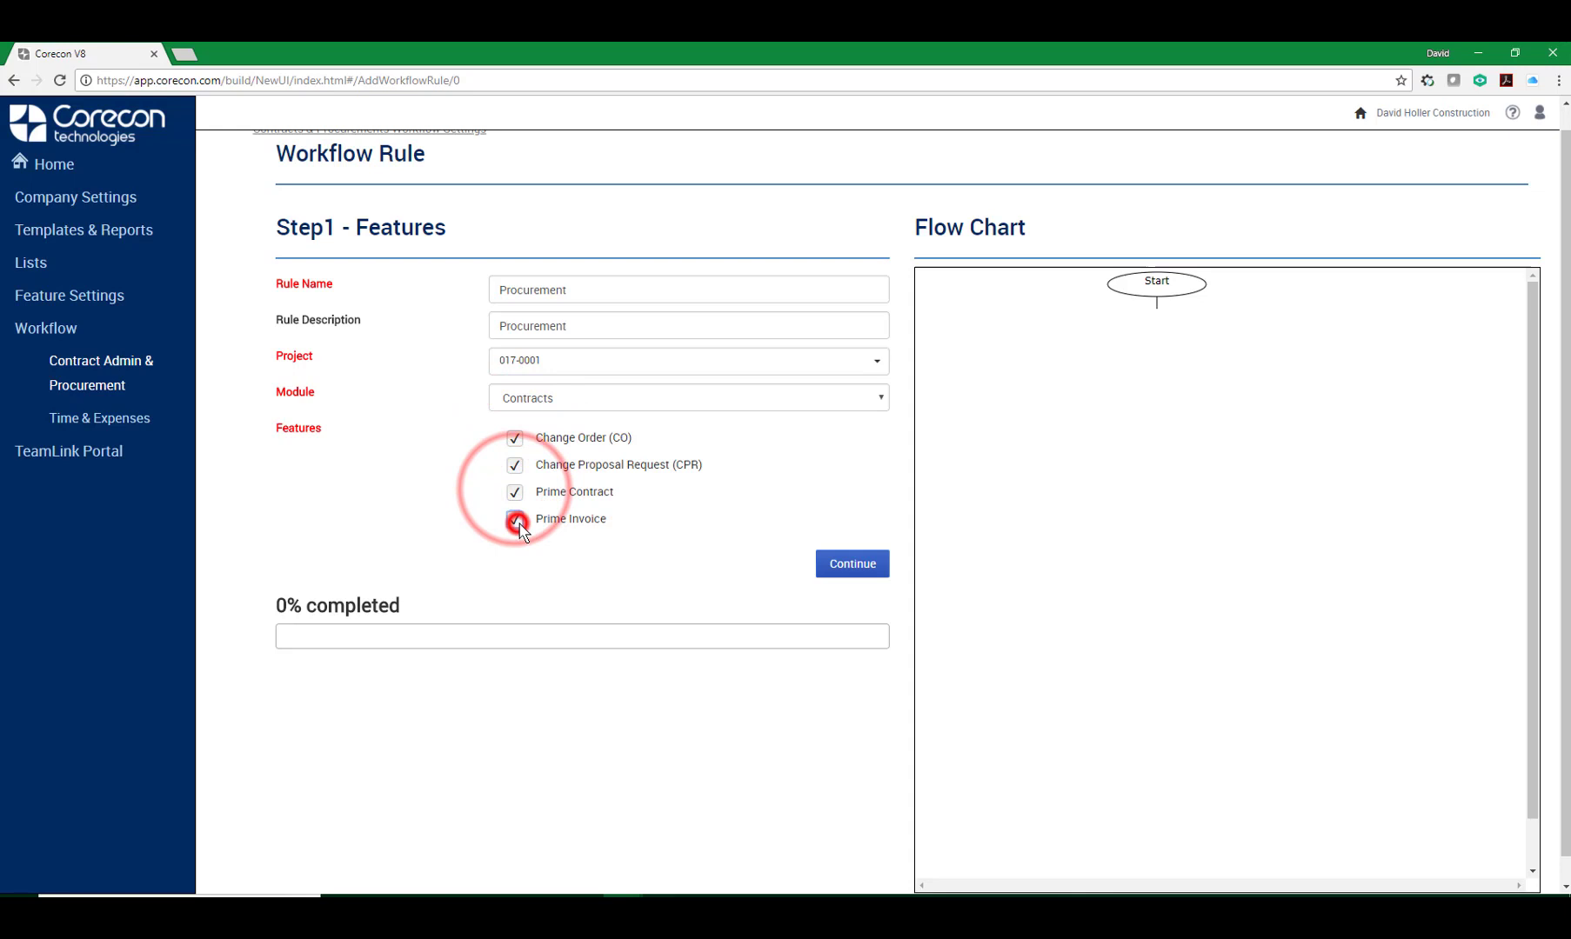
left_click(848, 564)
Set the expression value to Total greater than 500 and continue.
left_click(529, 360)
type("500")
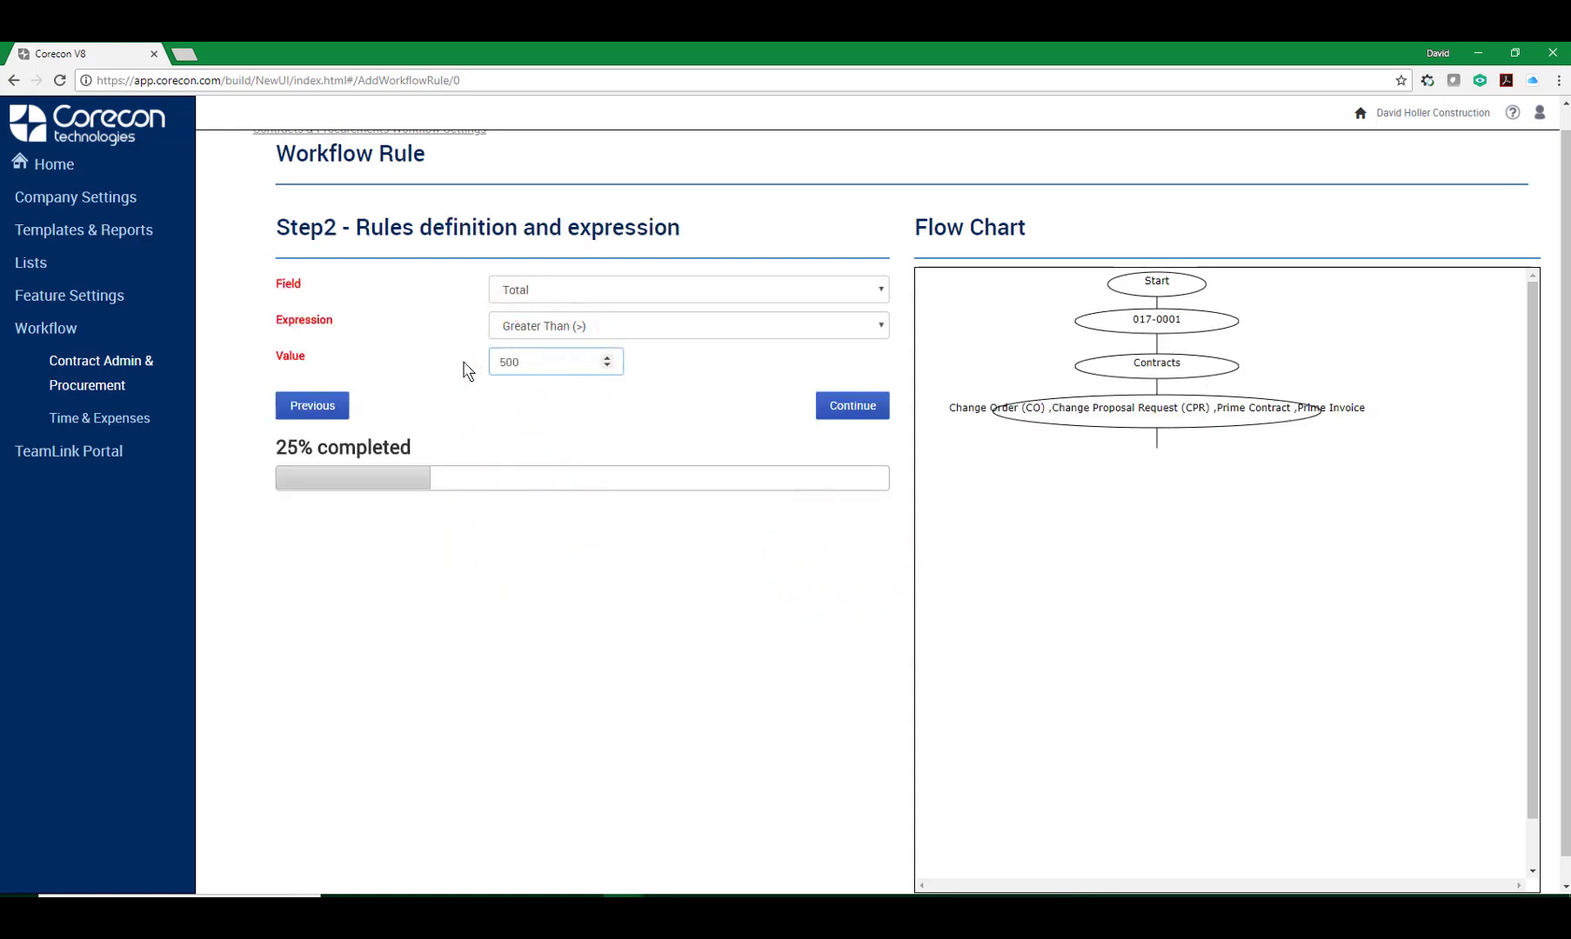
left_click(853, 413)
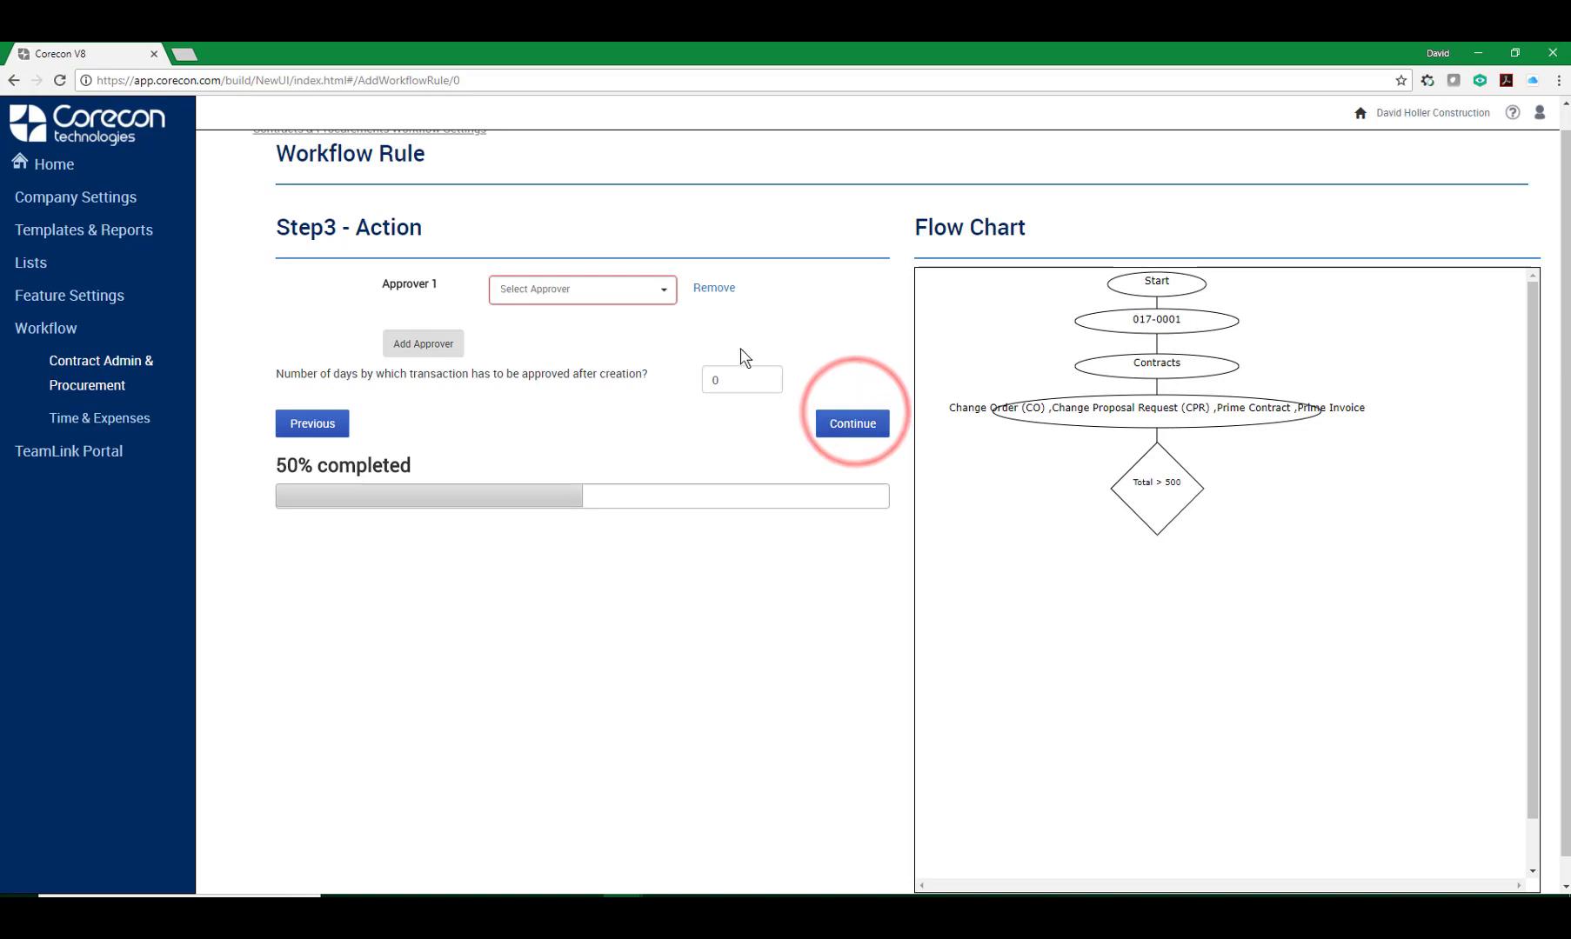
left_click(665, 290)
scroll(591, 396, "down", 1)
left_click(564, 375)
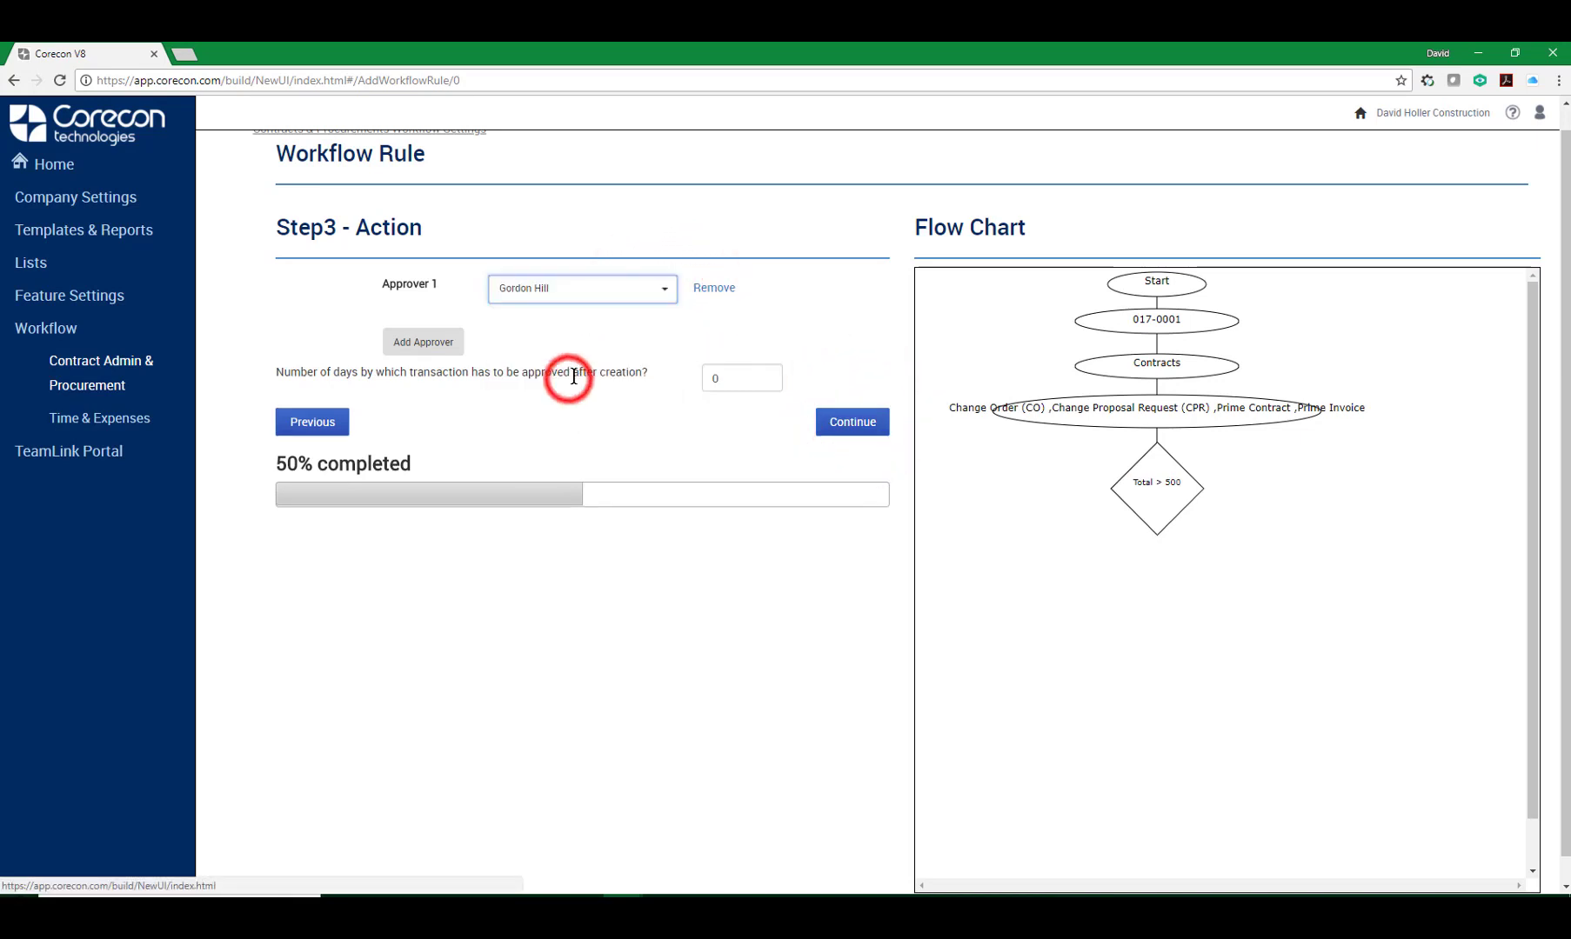
Add a second approver row, pick an approver, and remove that row again.
left_click(423, 344)
left_click(667, 326)
scroll(592, 425, "down", 1)
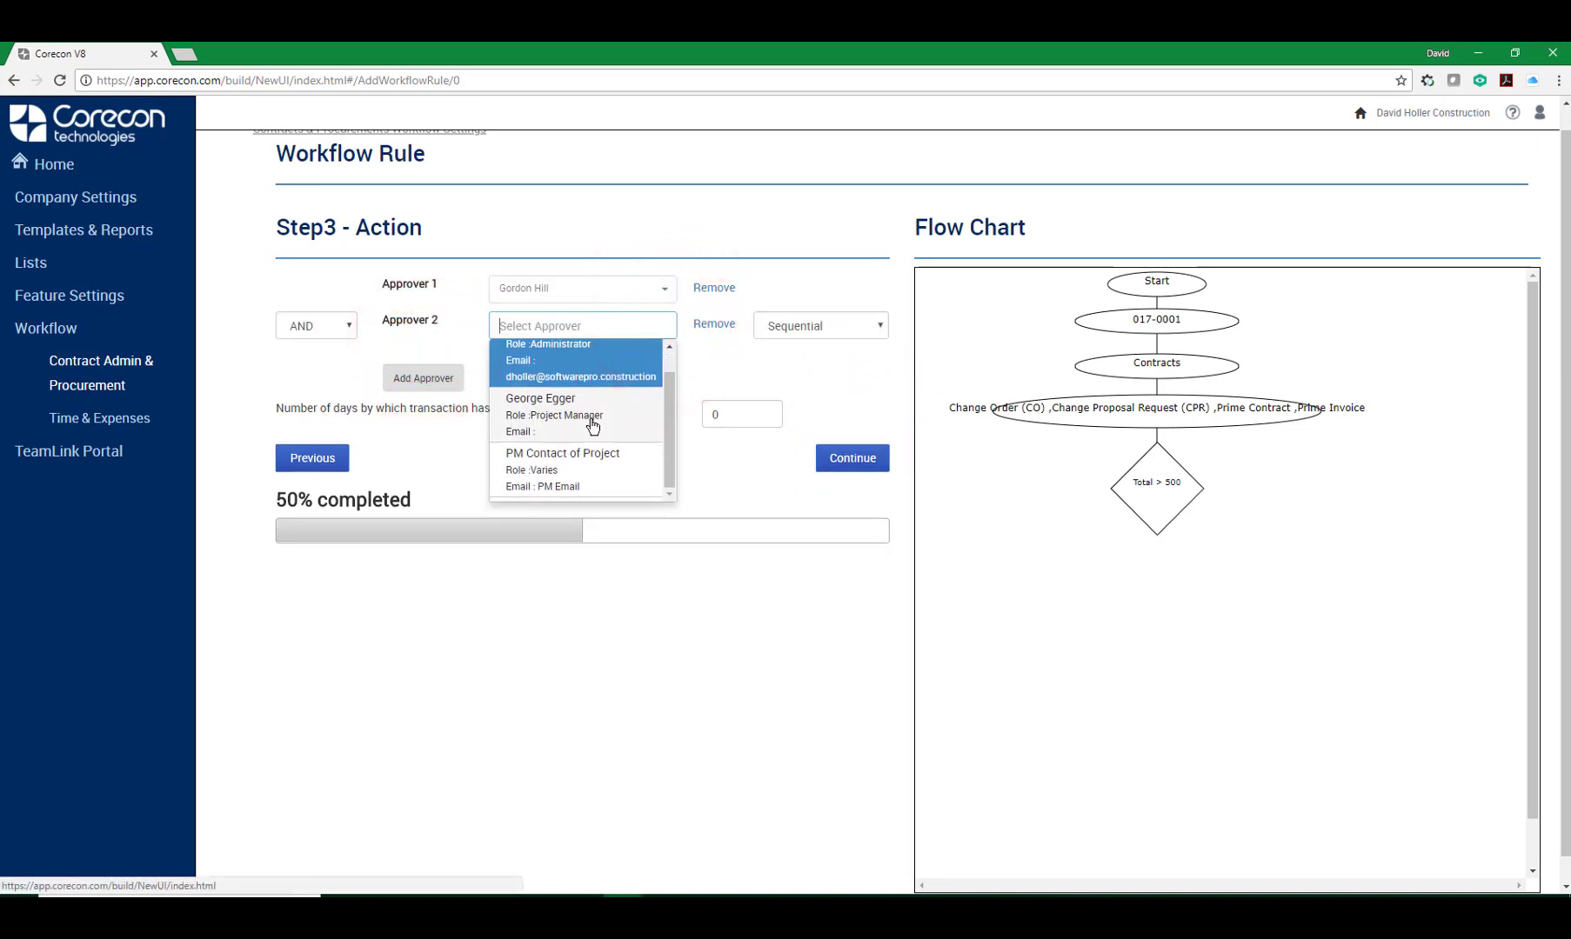
scroll(593, 425, "up", 1)
left_click(560, 387)
left_click(707, 324)
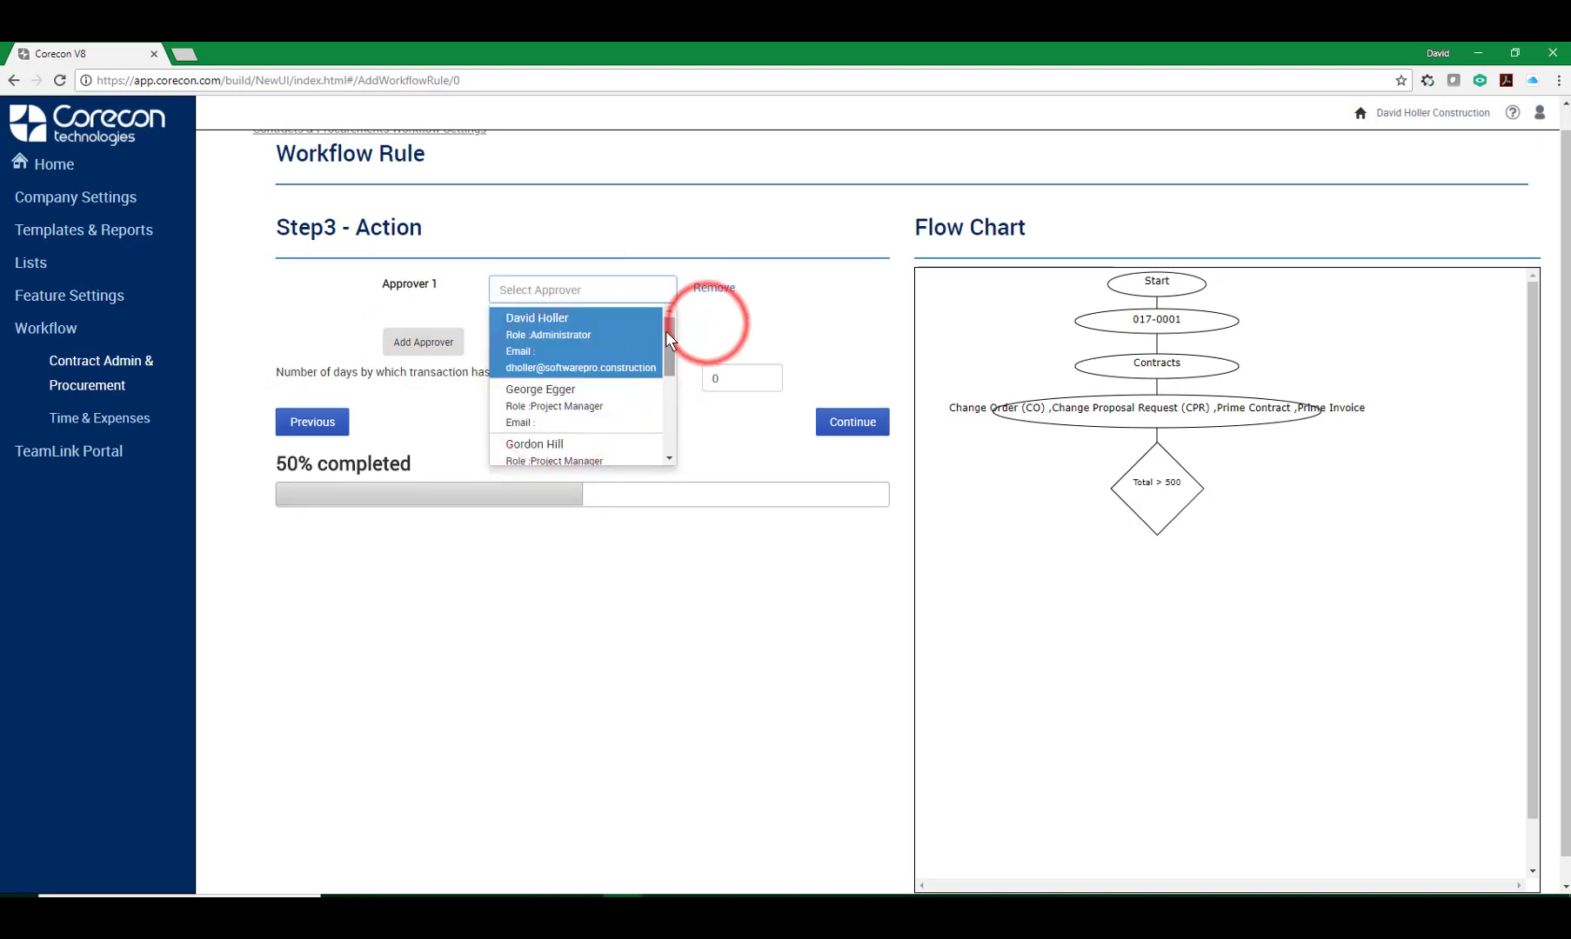
Set the first approver to PM Contact of Project.
left_click_drag(667, 331, 669, 445)
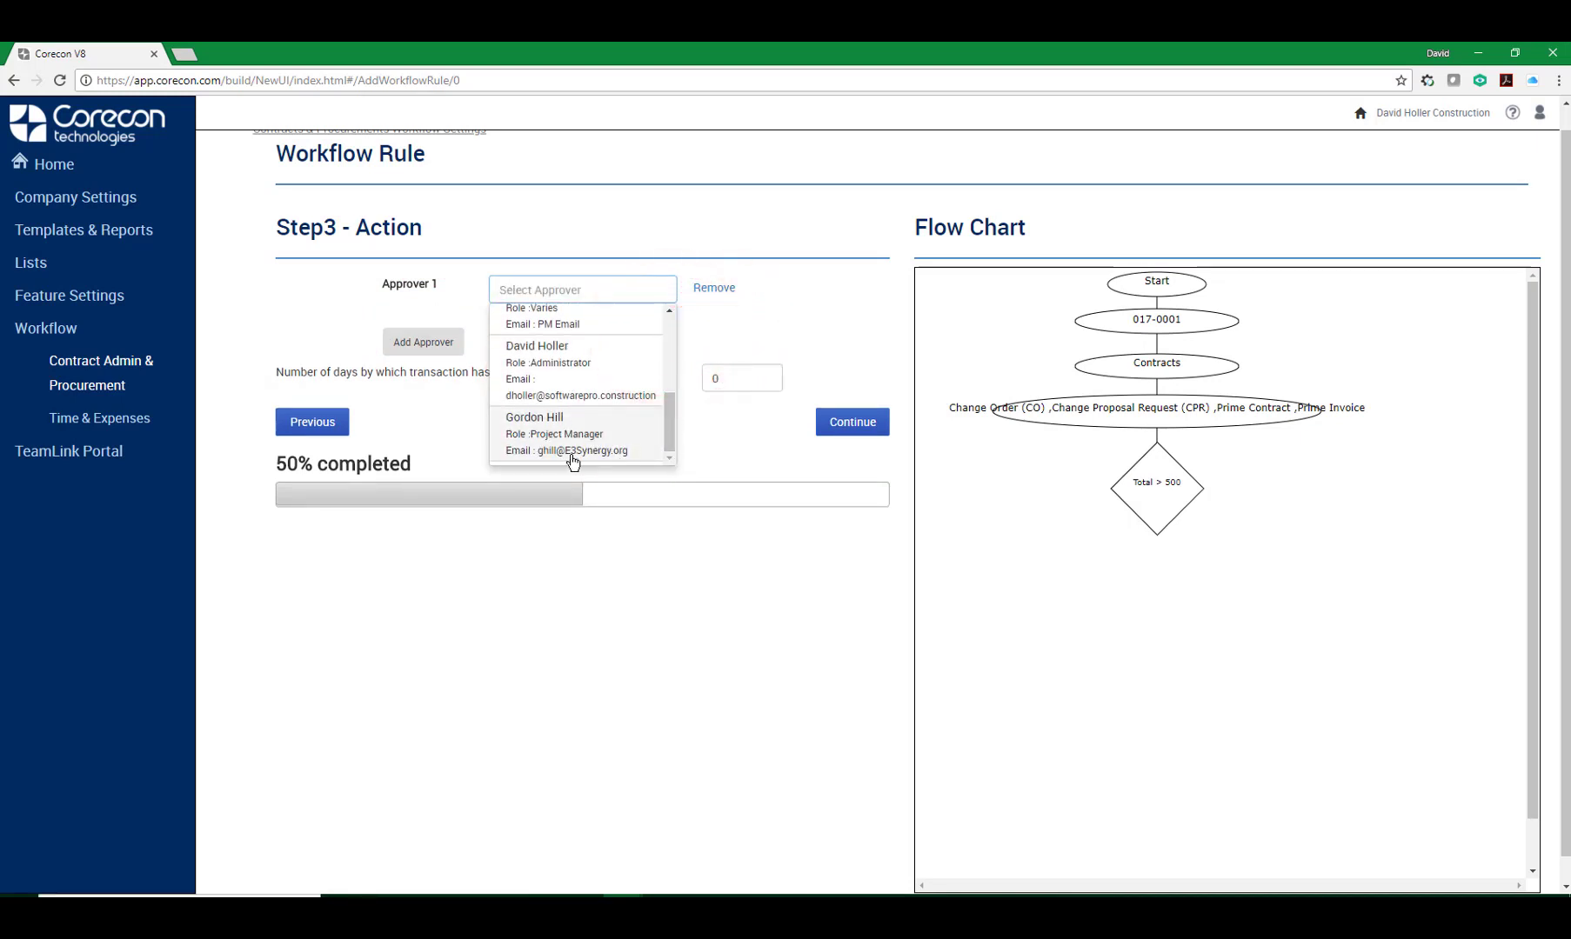
scroll(568, 418, "up", 1)
left_click(553, 412)
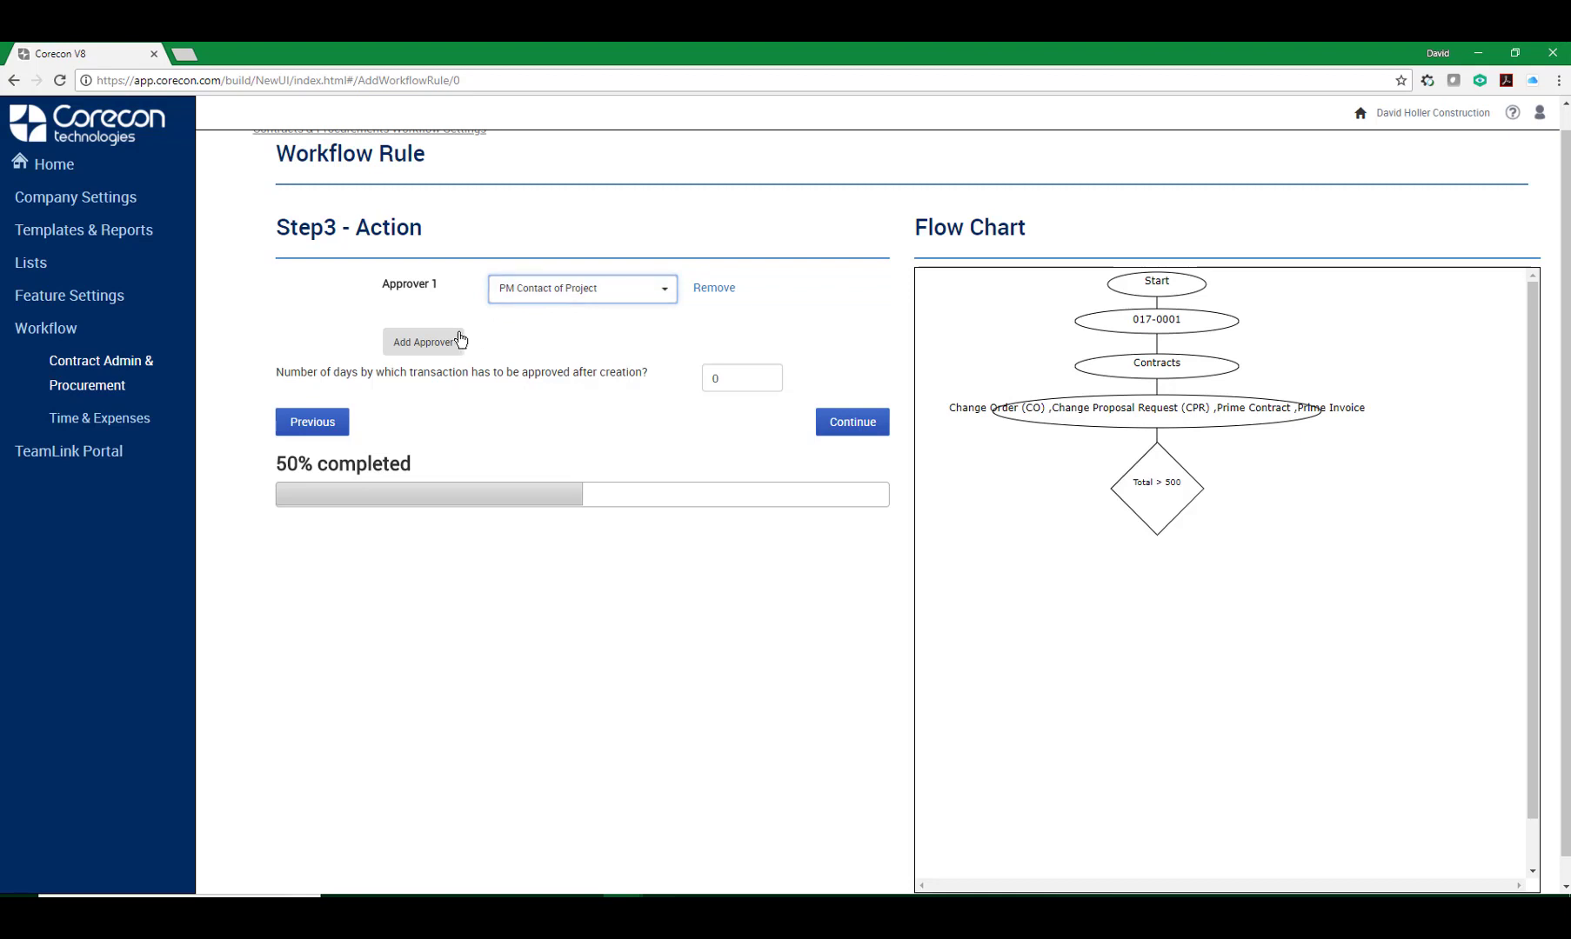
left_click(411, 342)
left_click(663, 328)
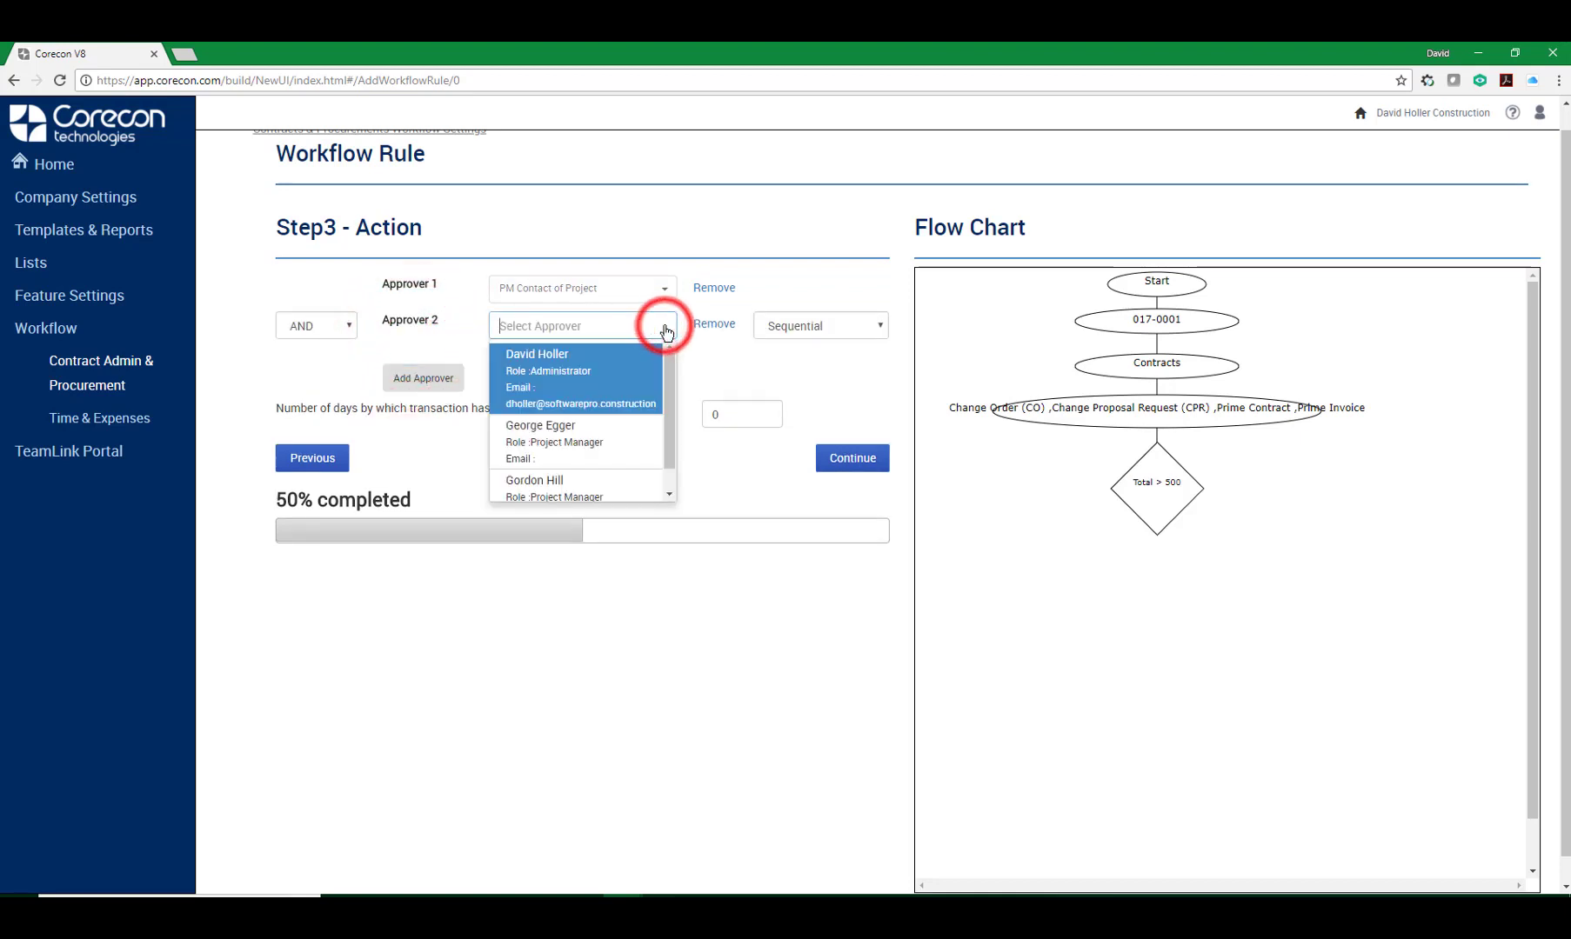
left_click(557, 379)
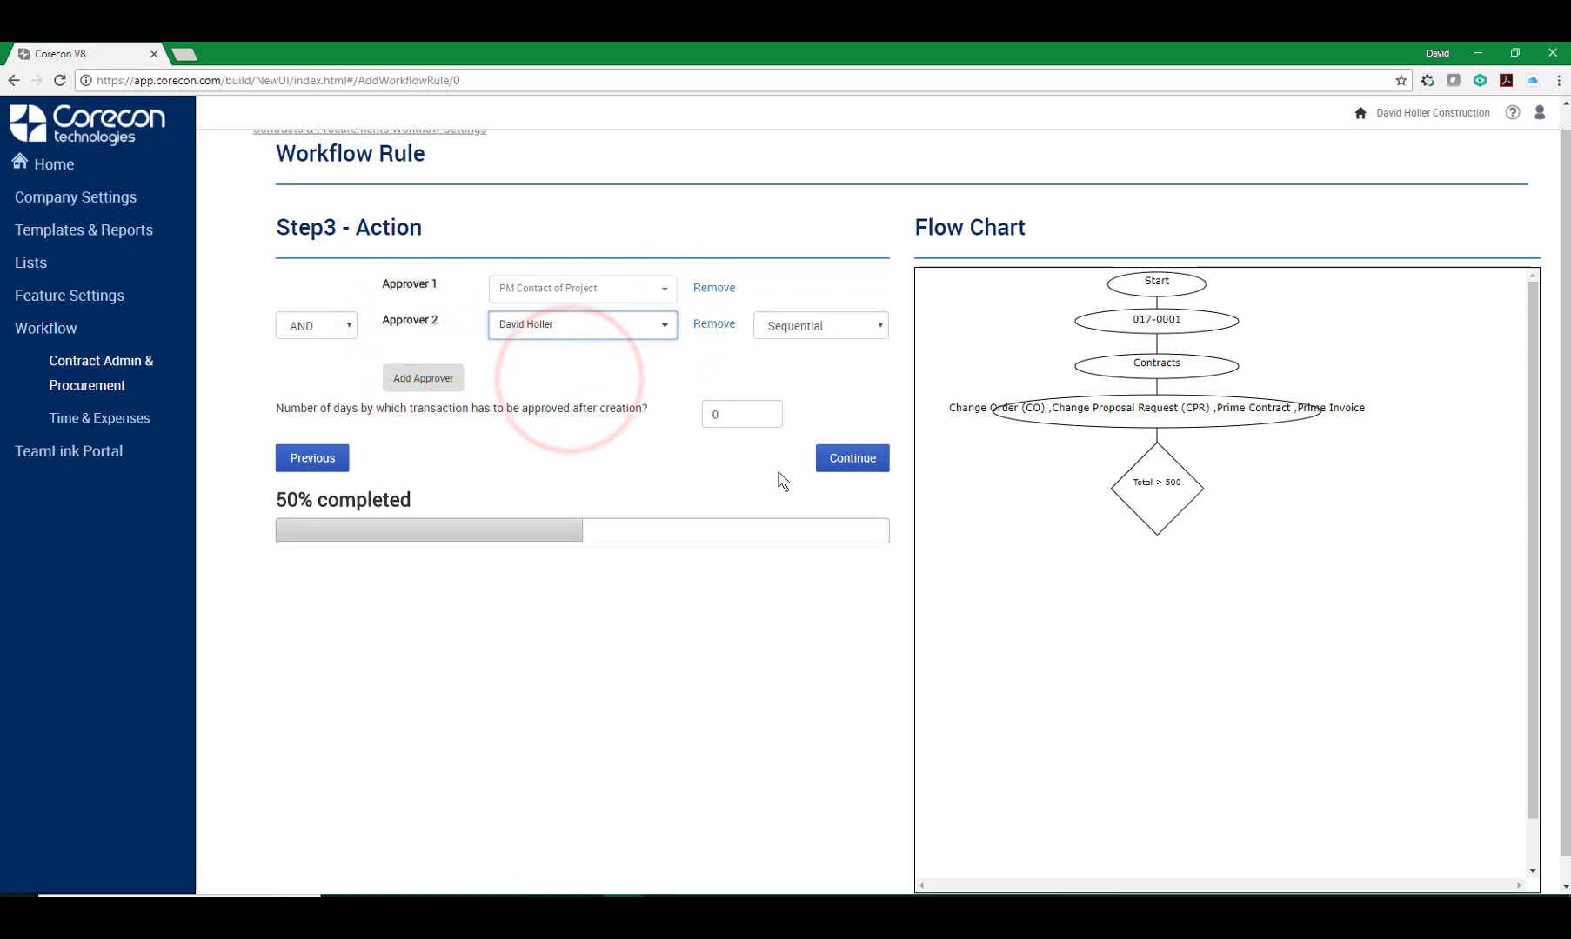
Review the AND/OR and Sequential/Parallel options for the second approver, keeping AND and Sequential.
left_click(351, 327)
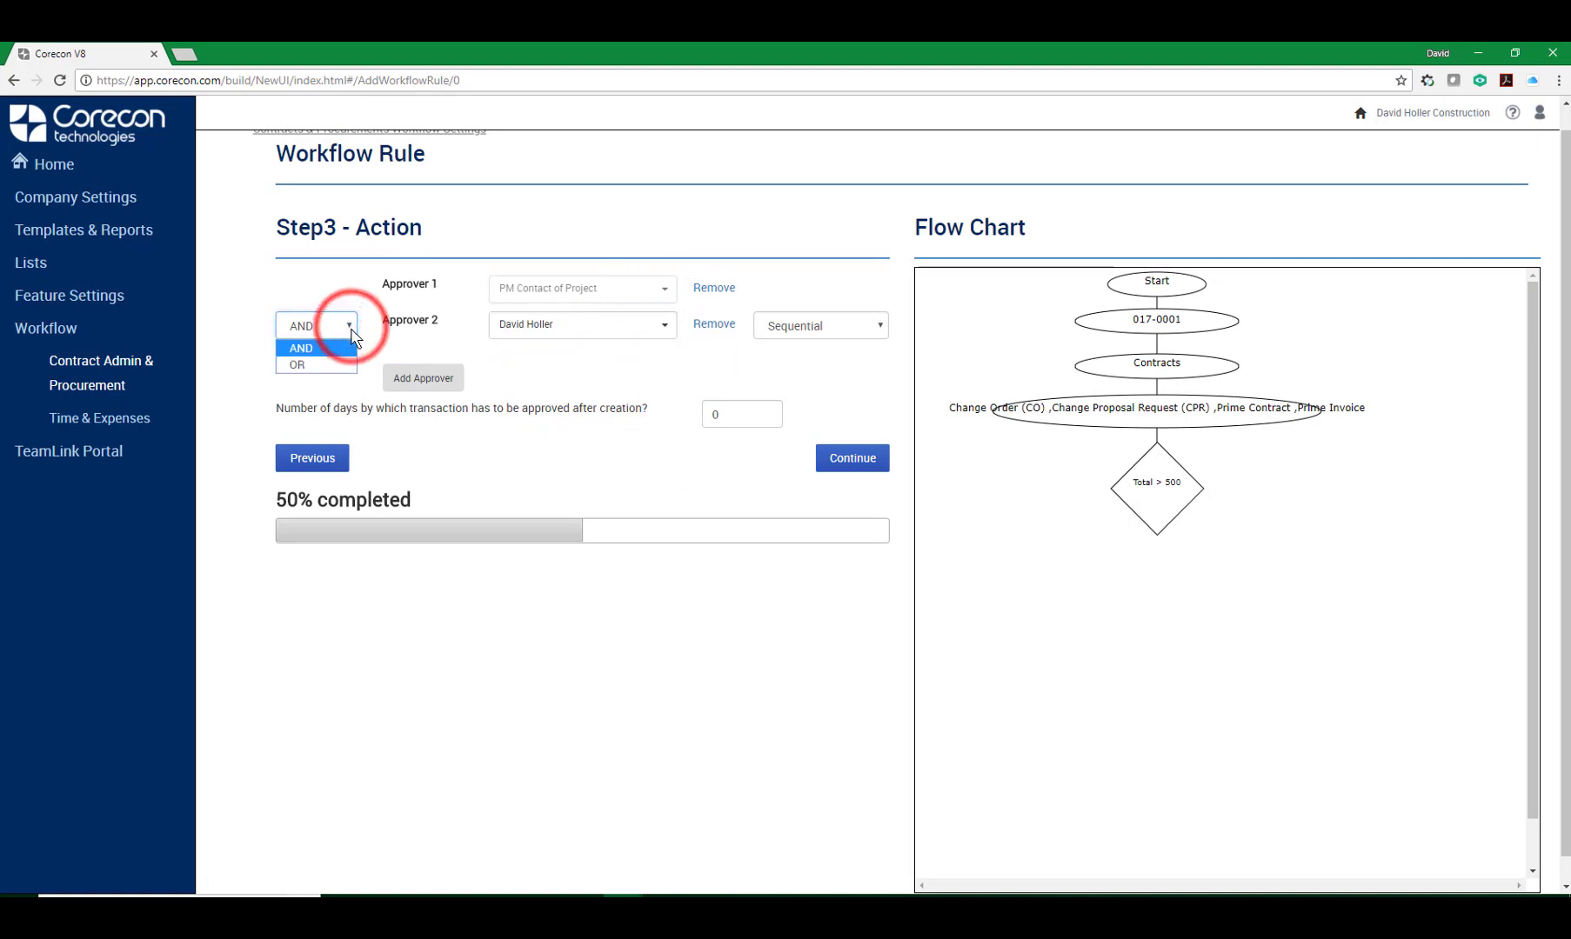
left_click(880, 326)
left_click(879, 325)
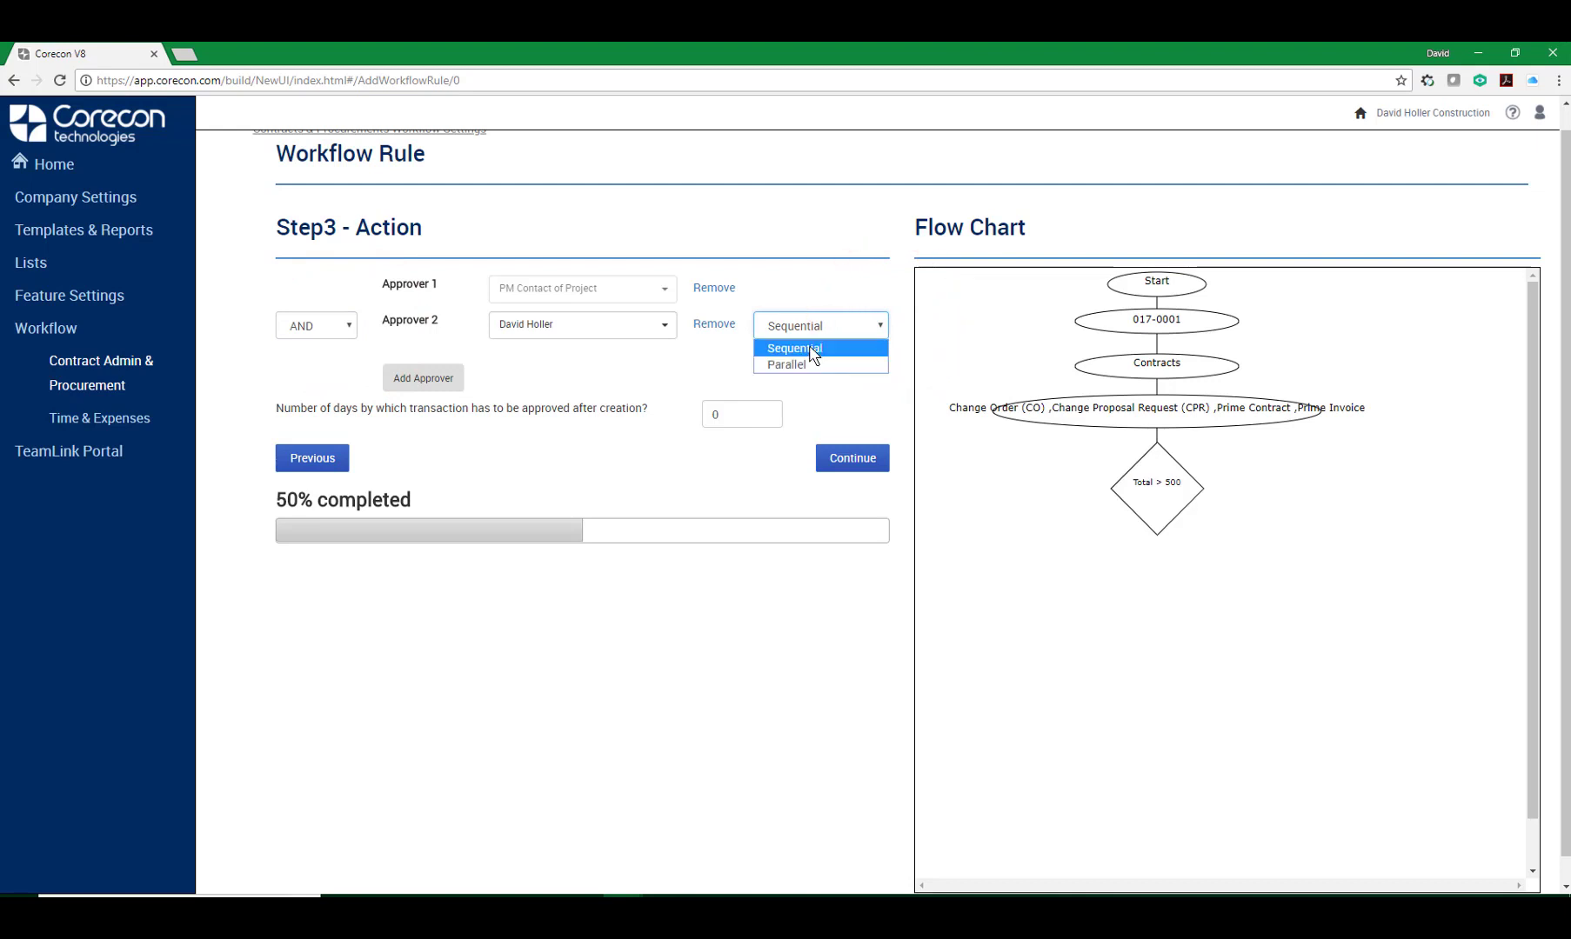
left_click(691, 355)
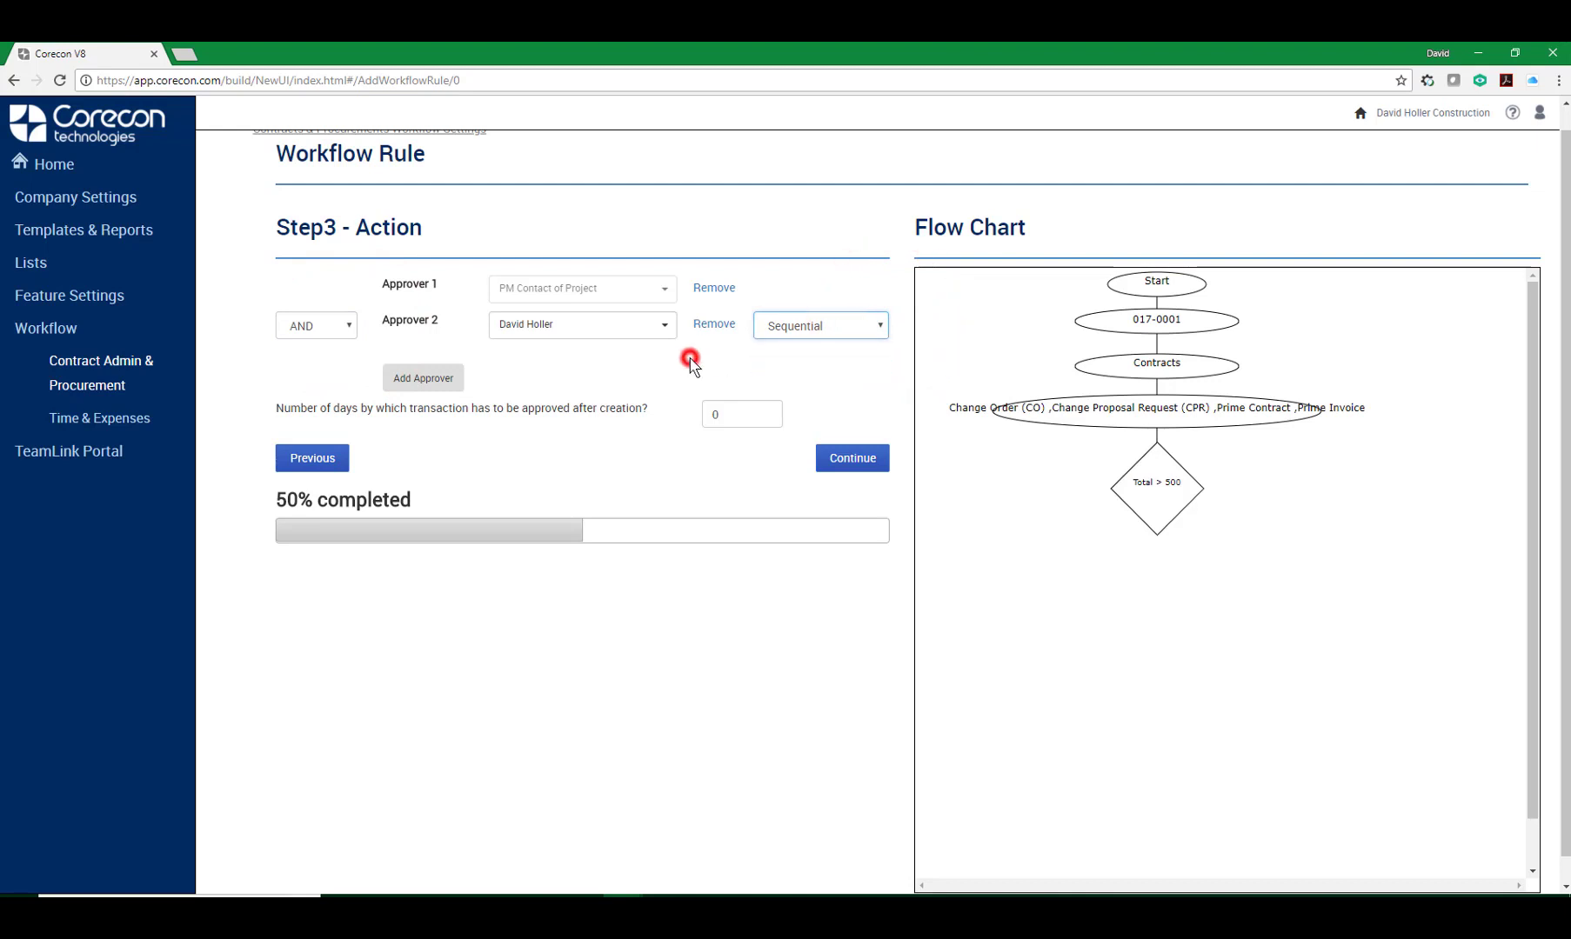
Set the approval deadline to 3 days after creation, continue, and save the workflow rule.
left_click(718, 414)
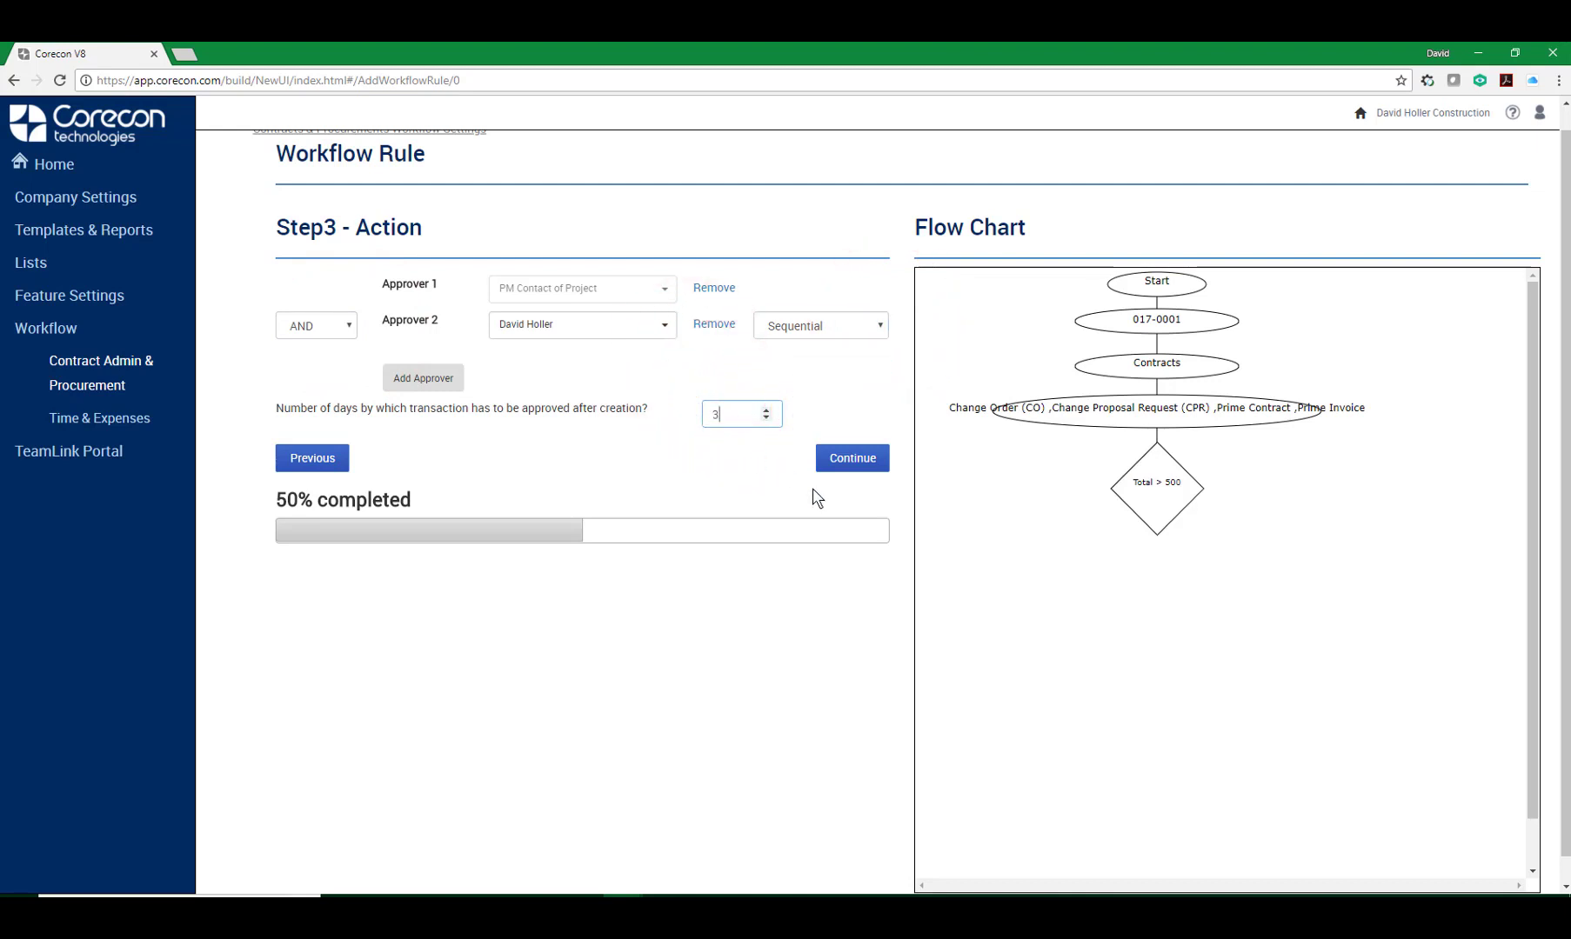
left_click(853, 461)
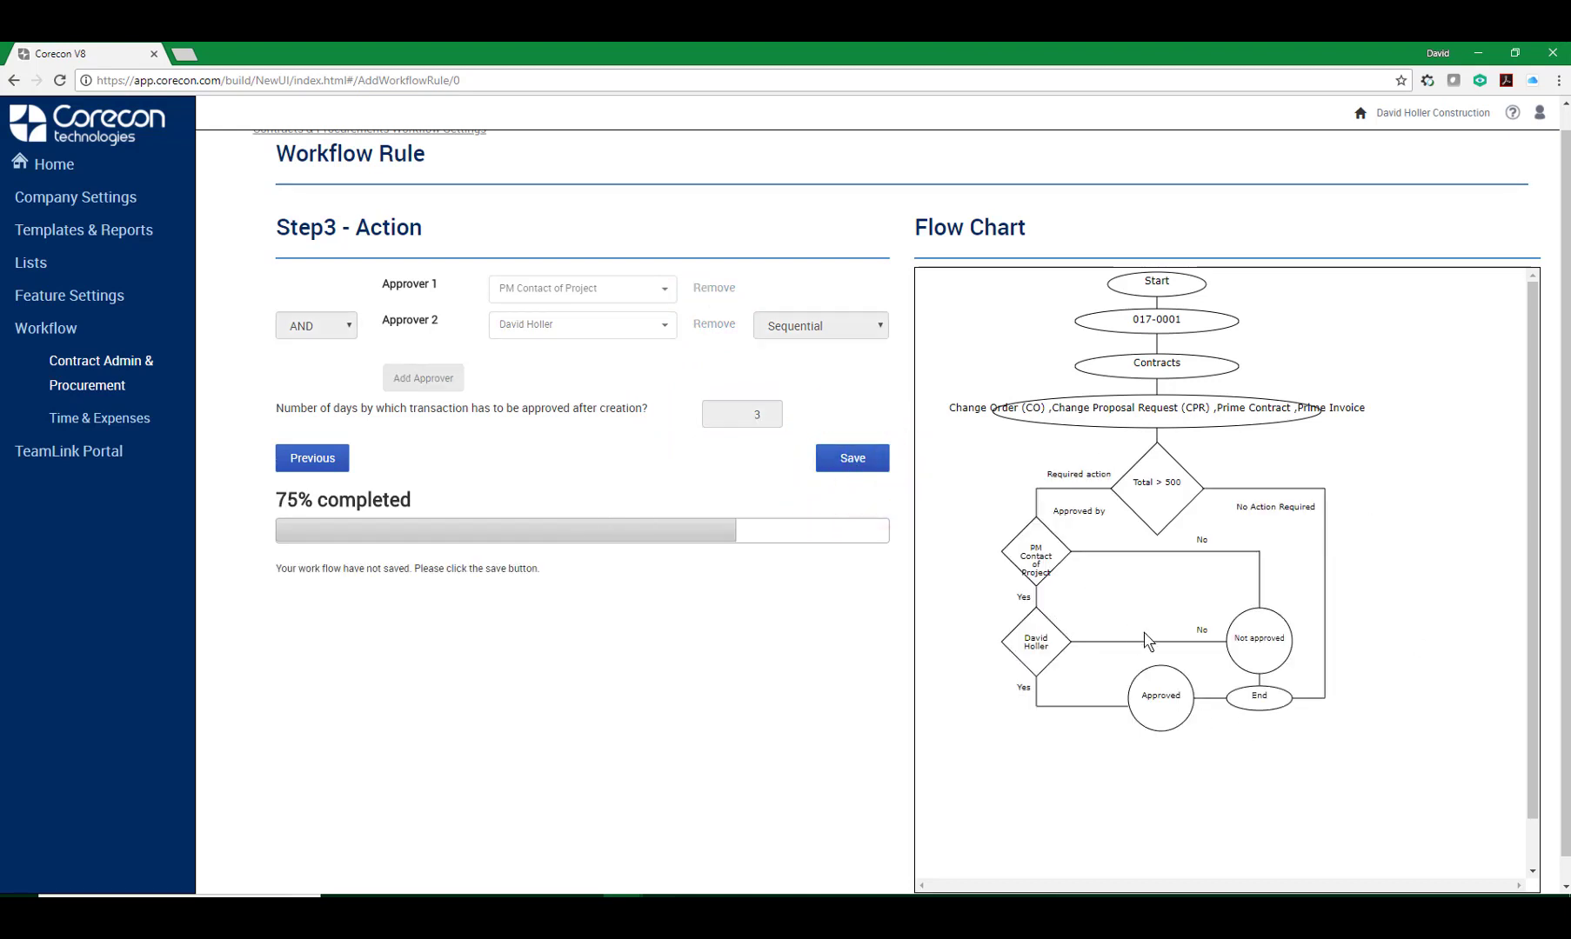
left_click(855, 464)
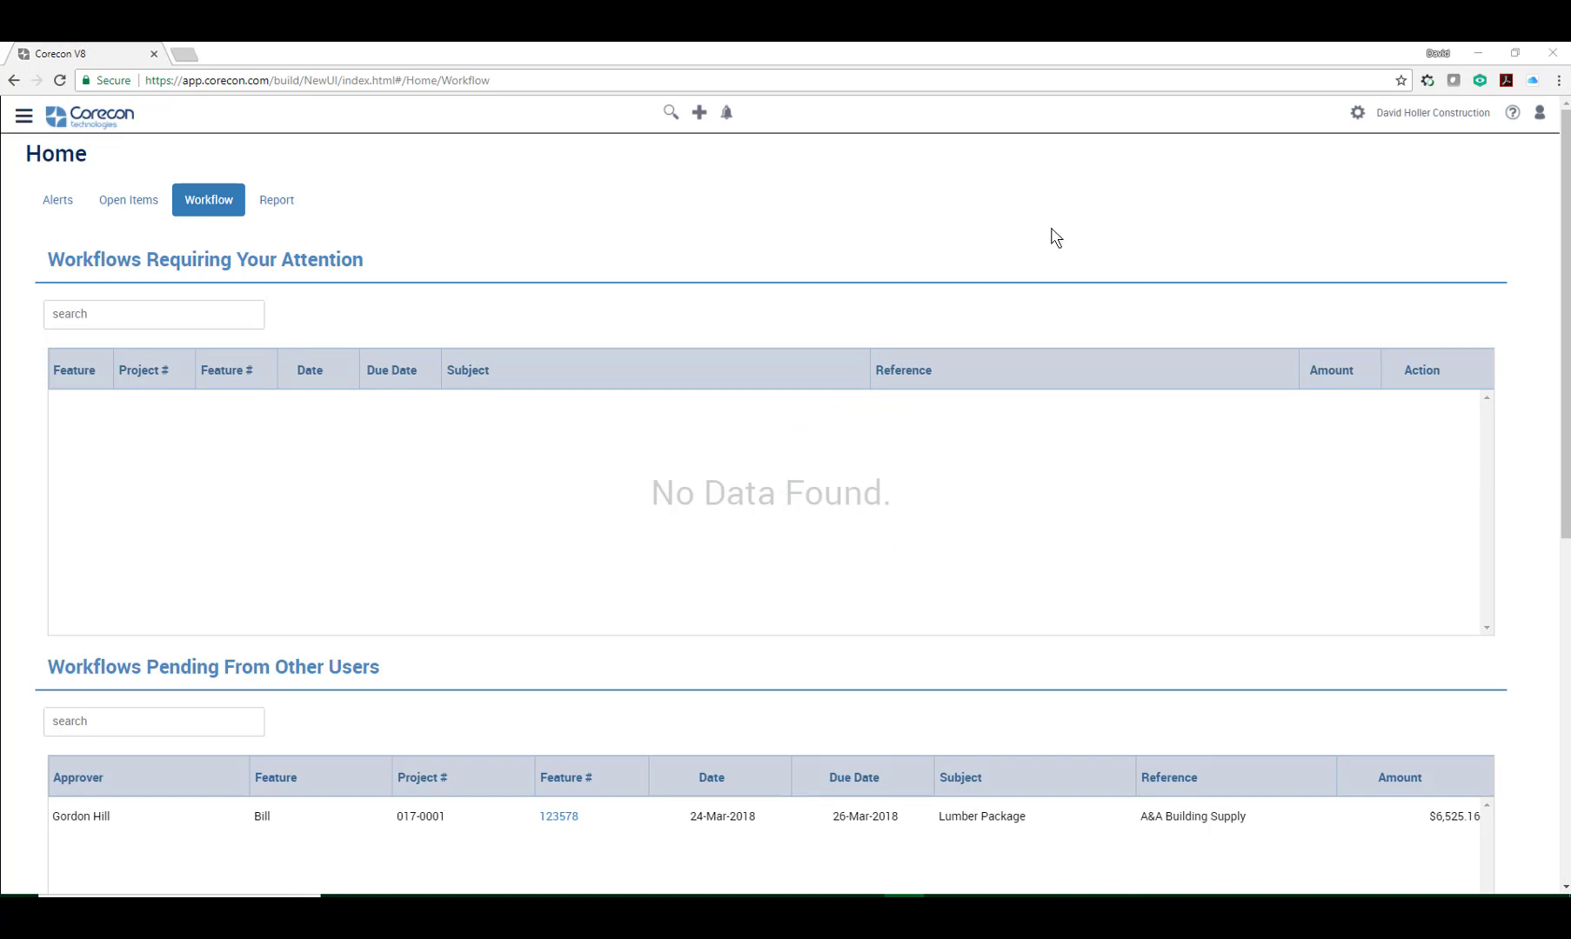
Open the help site and browse to the Workflow settings article for Contracts and Procurement.
left_click(1512, 114)
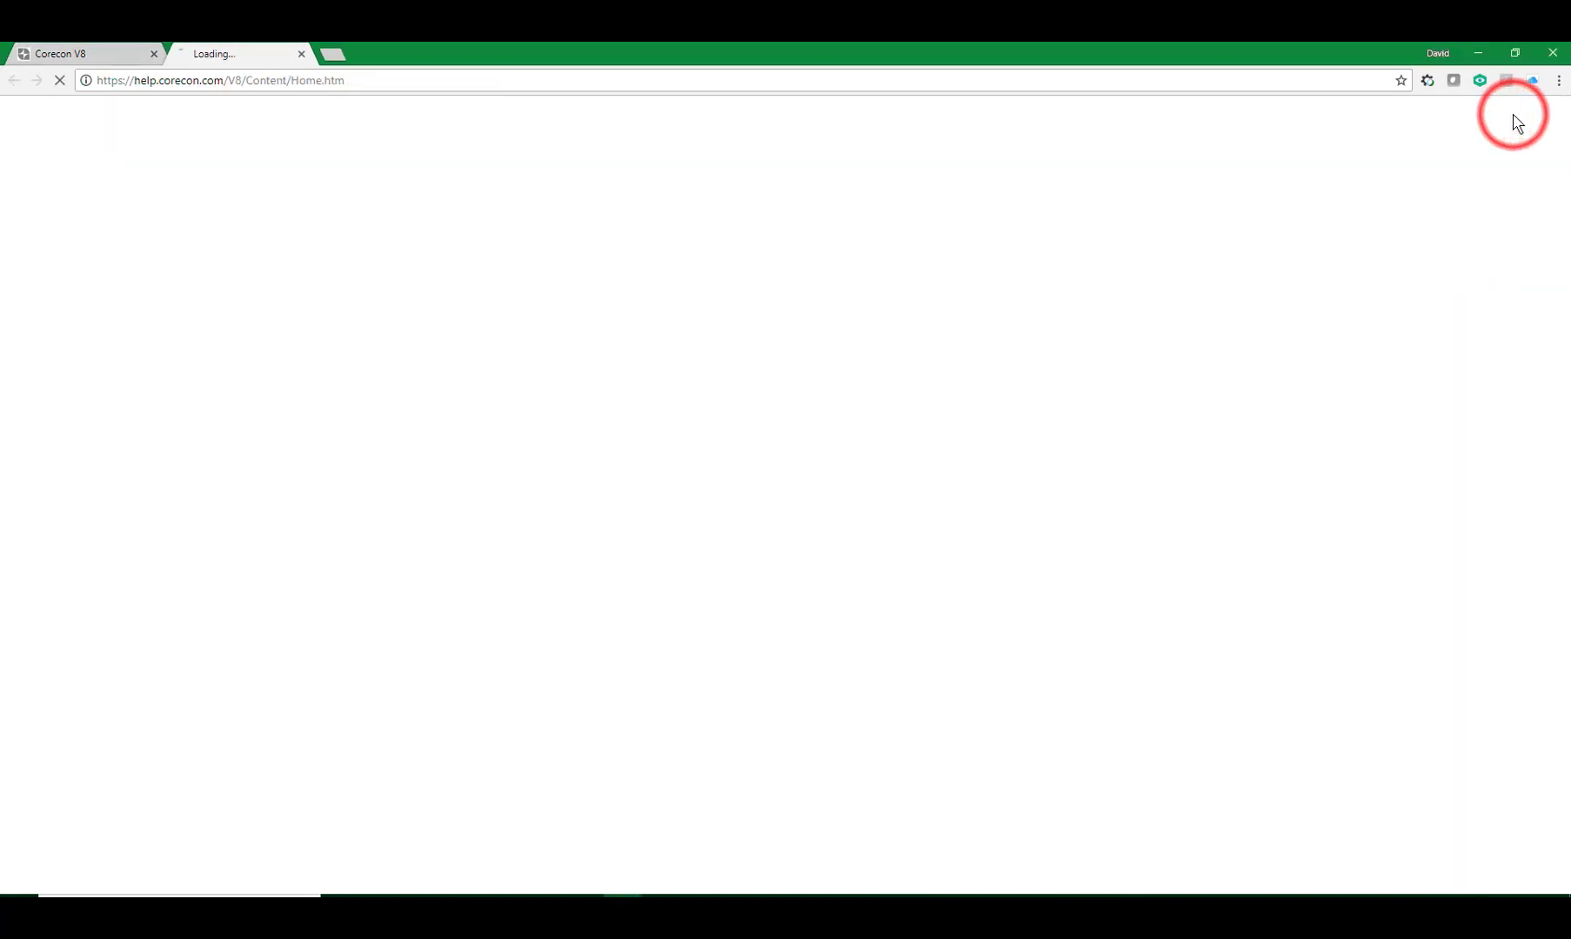
scroll(1253, 570, "down", 3)
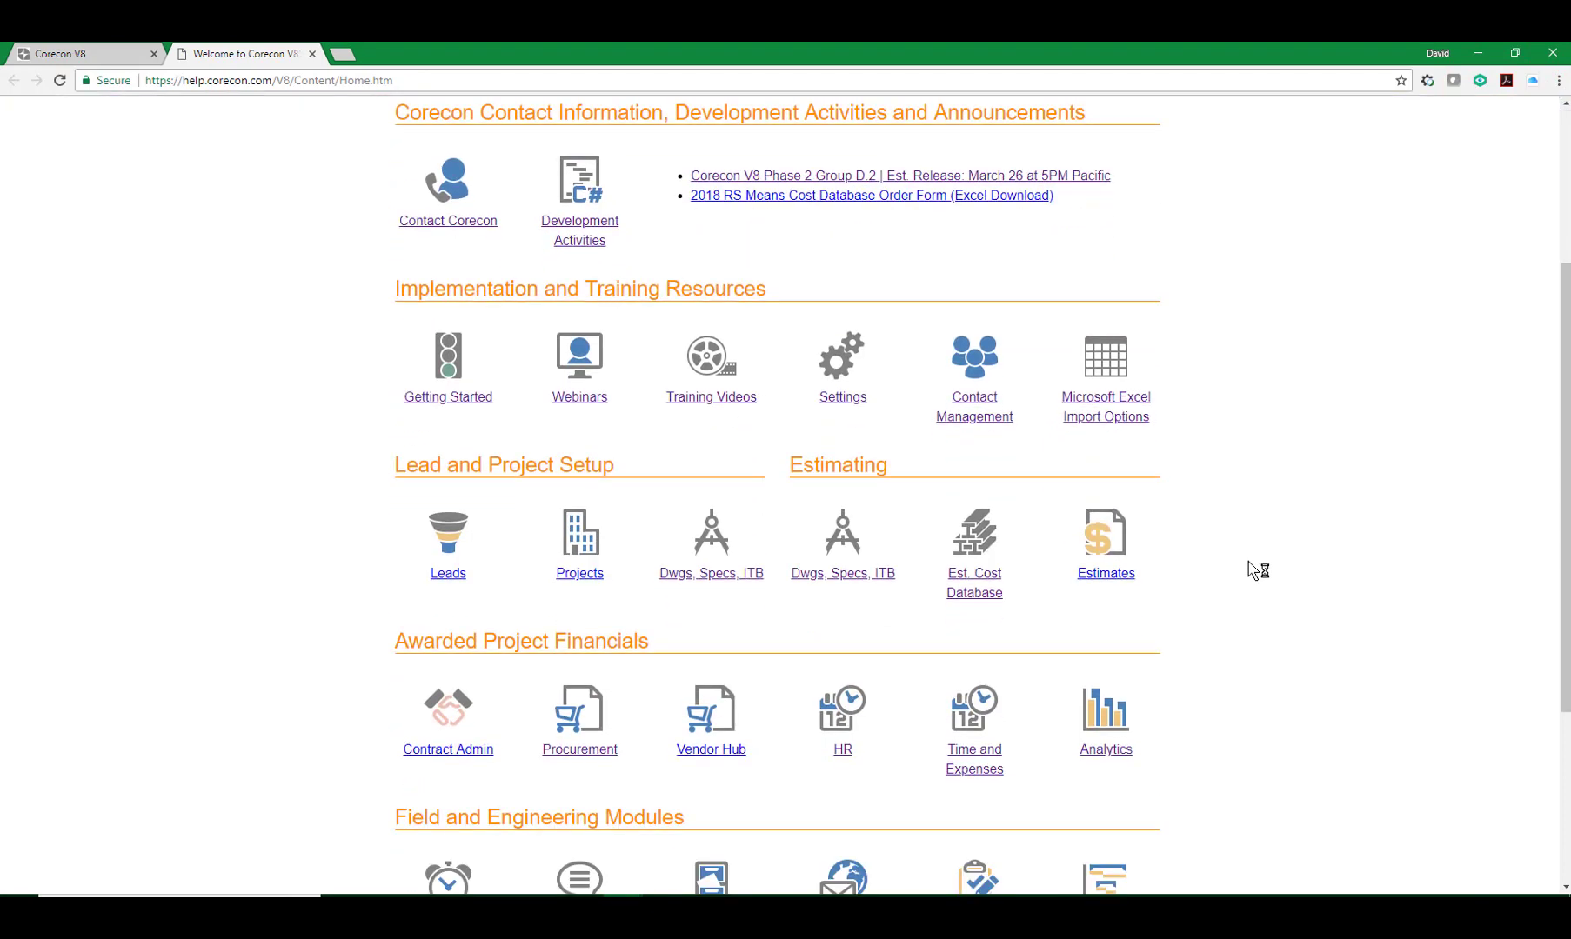
scroll(1255, 569, "down", 2)
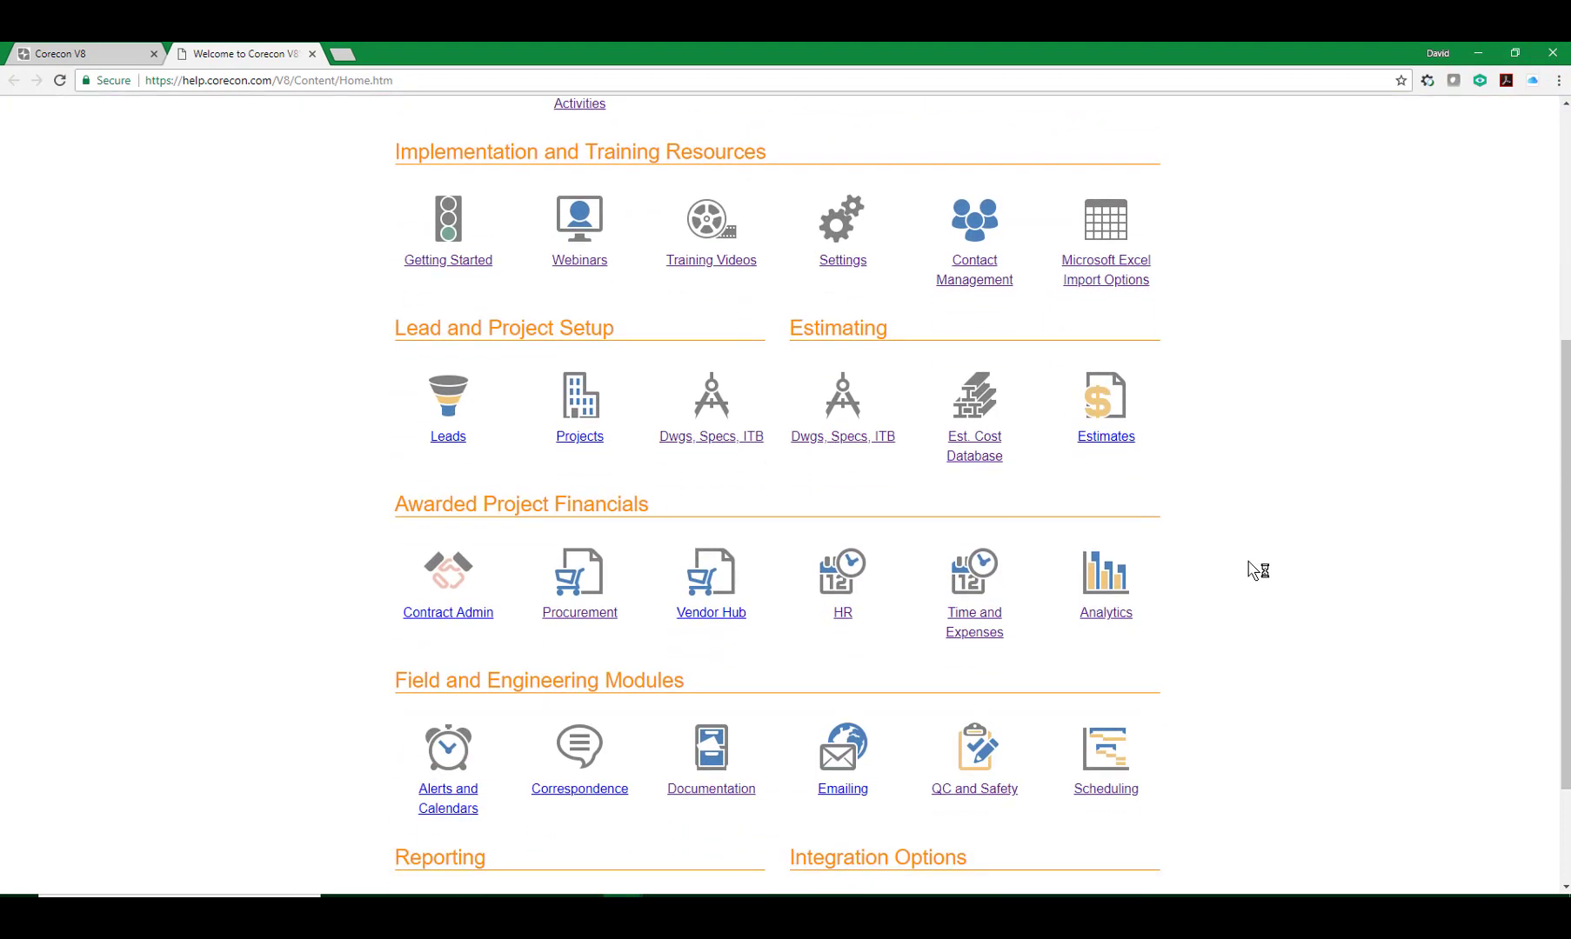
left_click(836, 260)
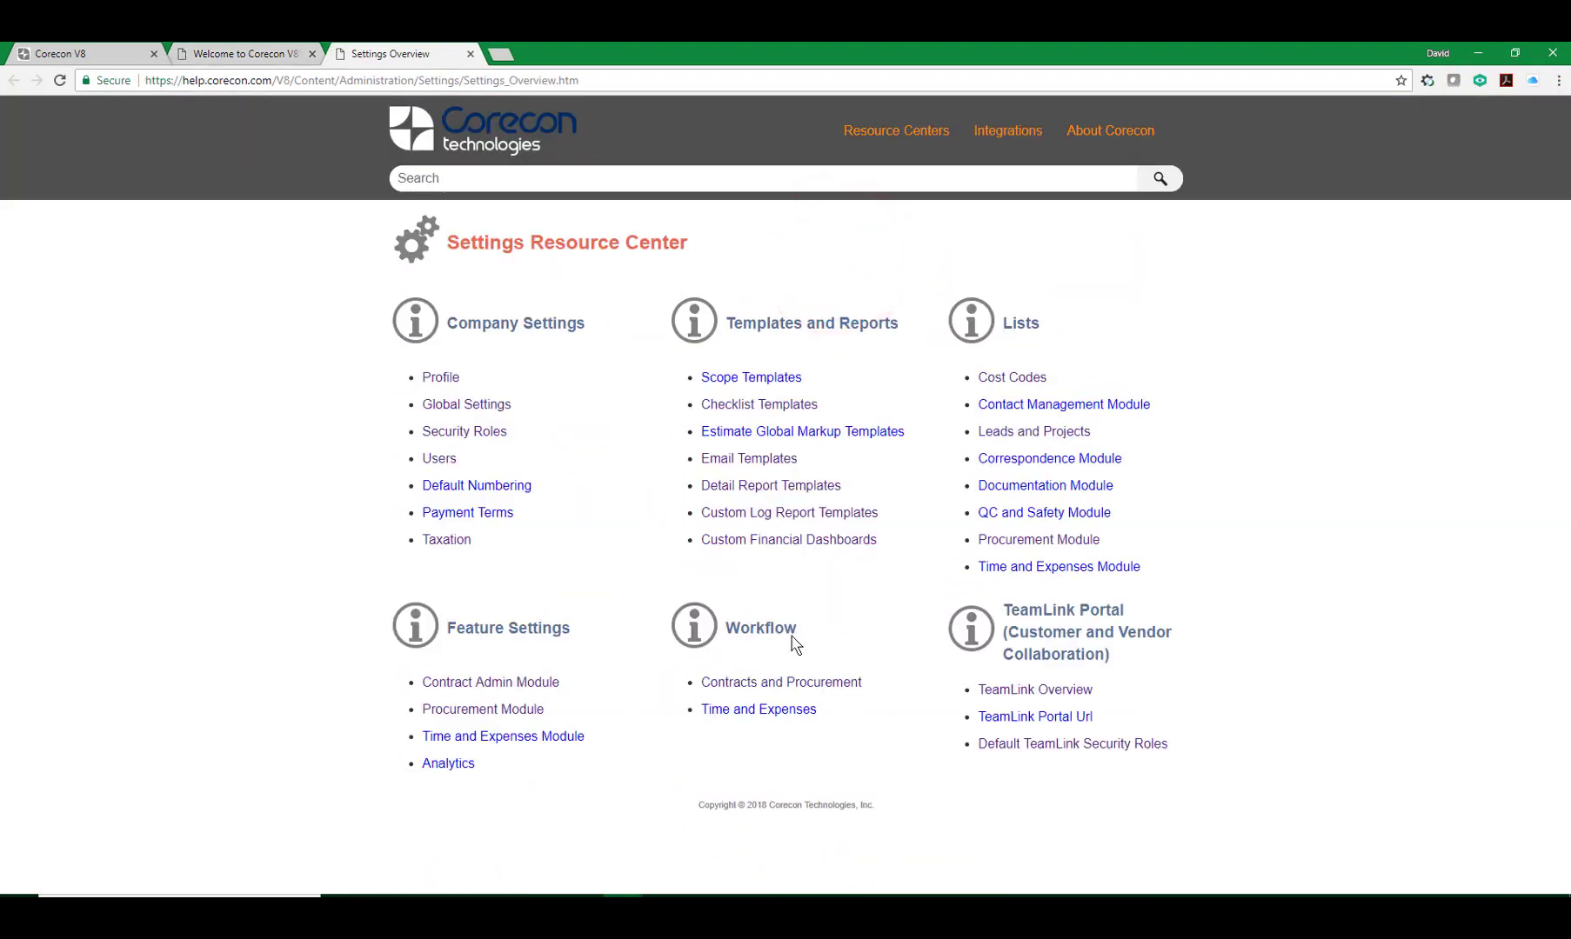
left_click(749, 684)
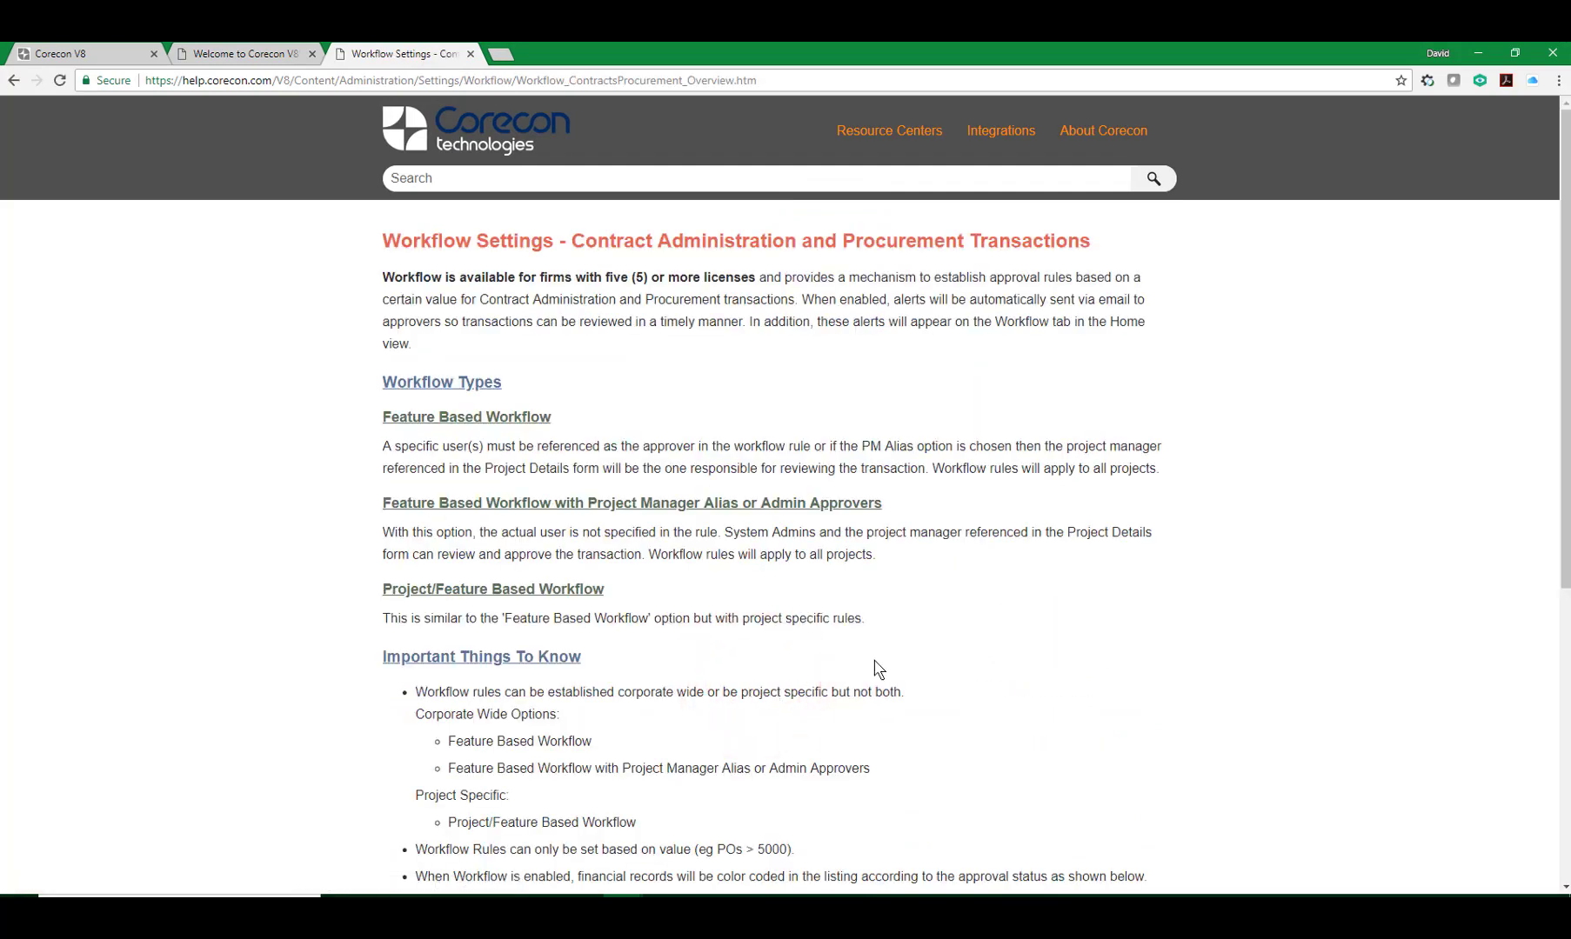
scroll(910, 637, "down", 6)
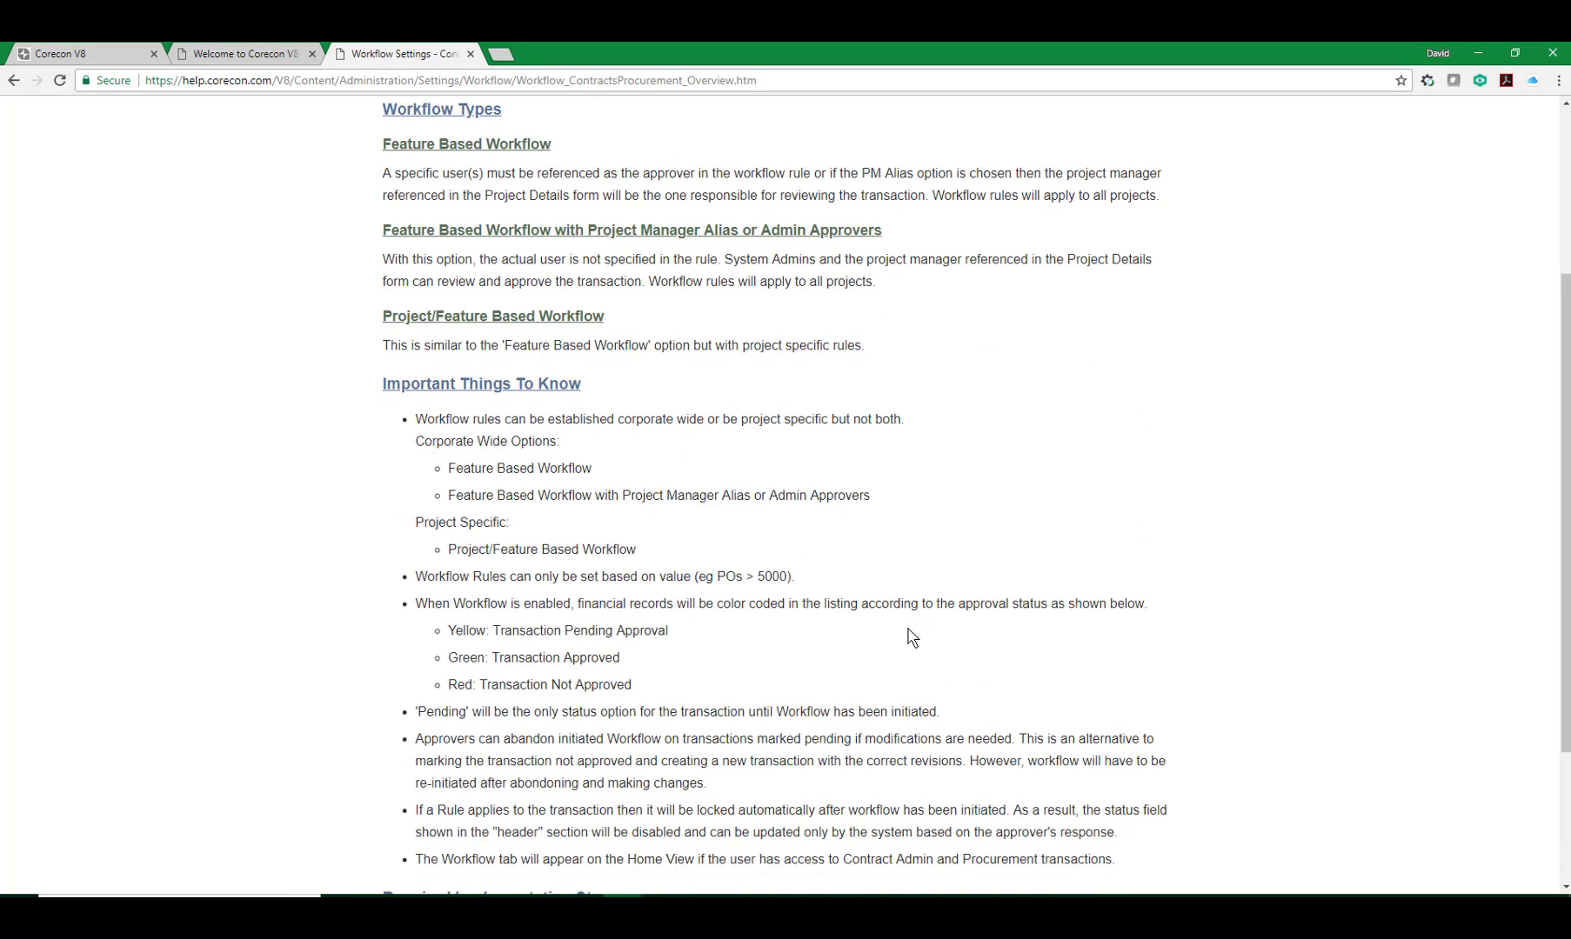